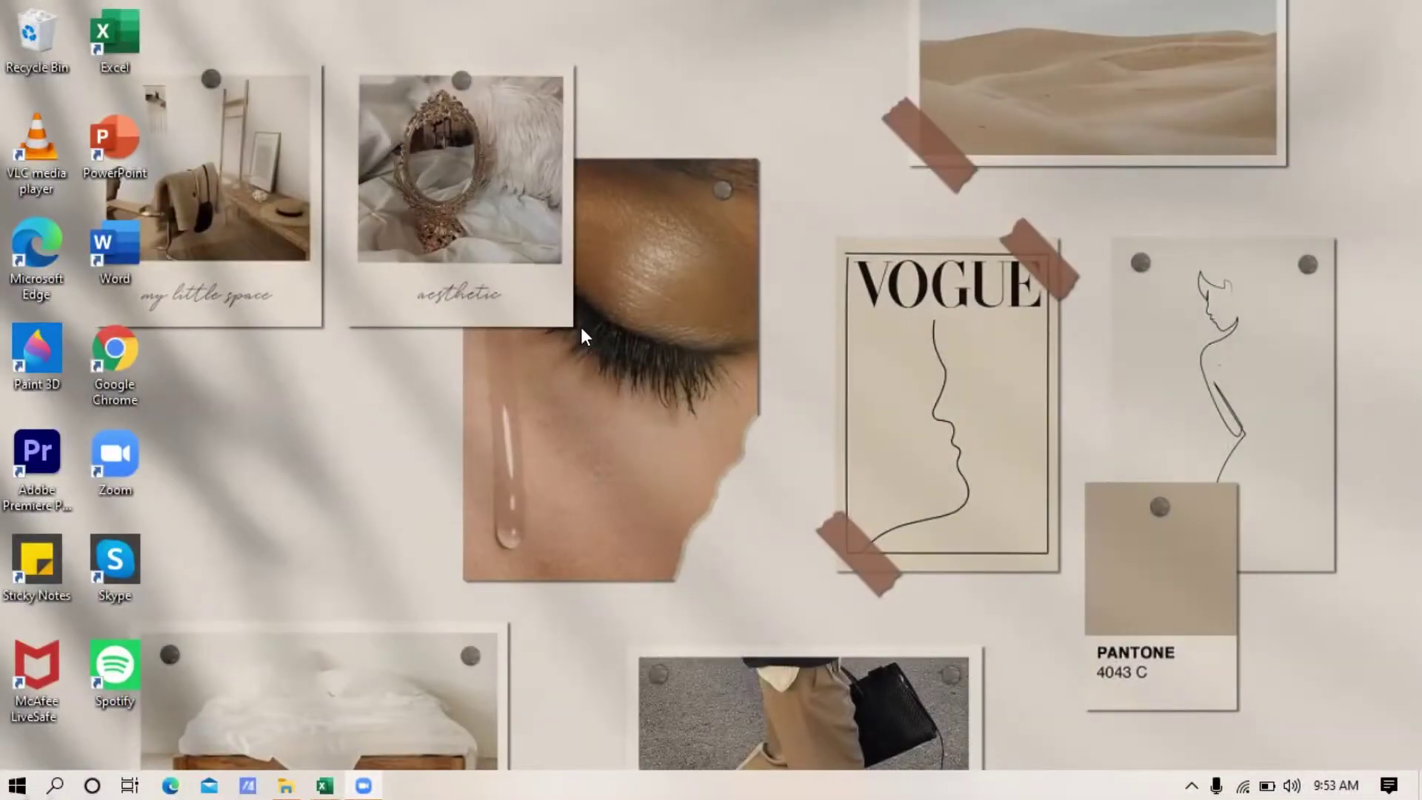
Step: Open the Word document Worksheet #2 from the STATISTICS IN ELR folder and maximize its window
{"action": "left_click", "coordinate": [289, 768]}
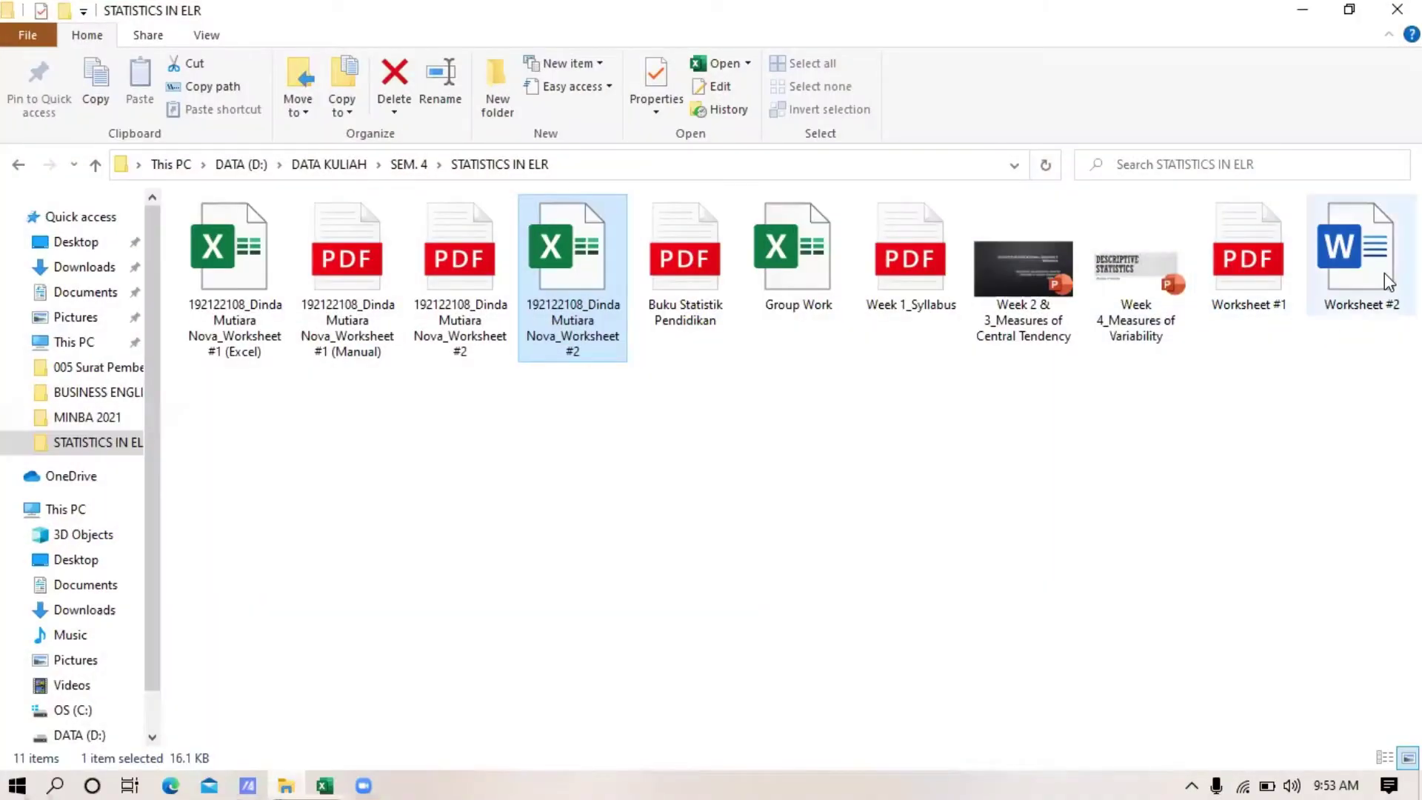
{"action": "left_click", "coordinate": [1384, 271]}
{"action": "left_click", "coordinate": [1360, 392]}
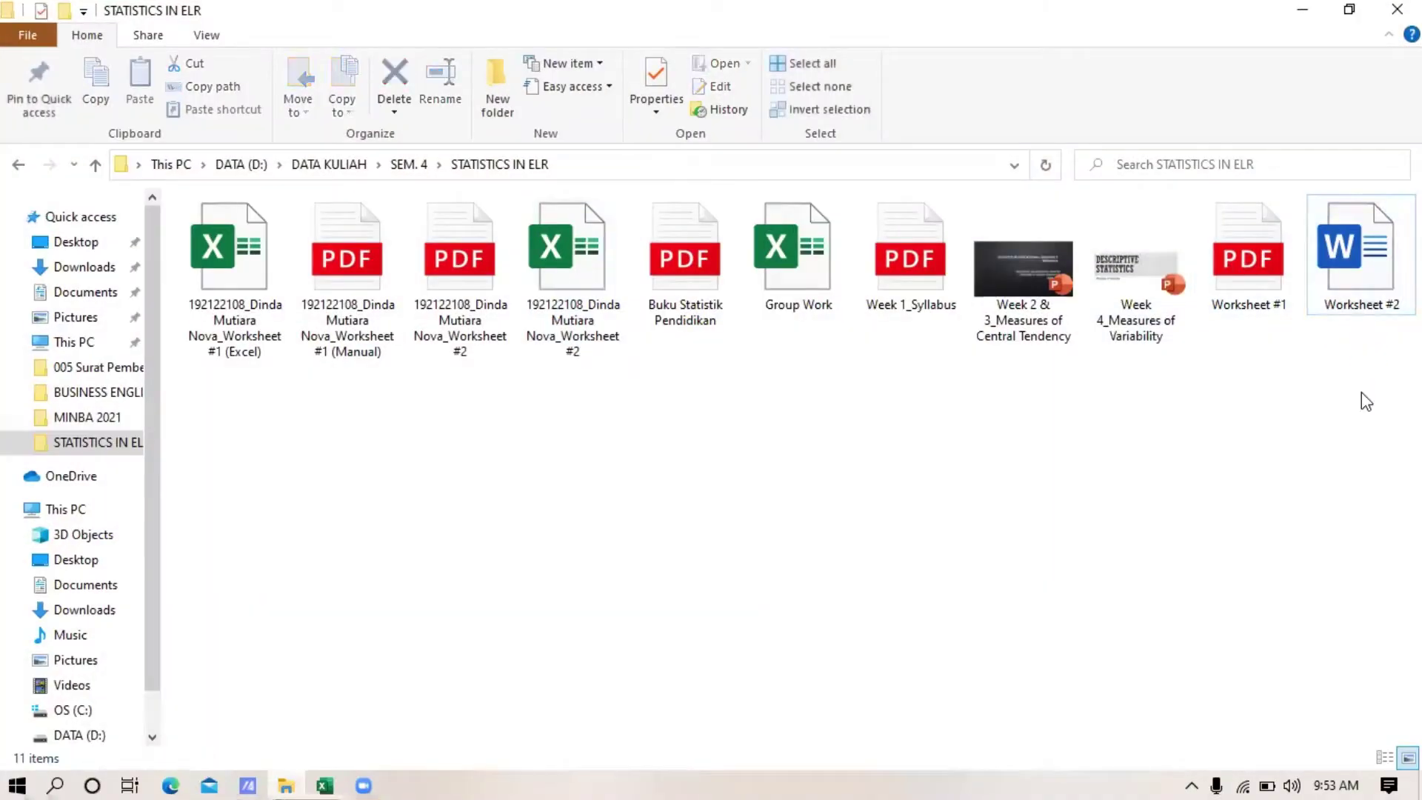
{"action": "double_click", "coordinate": [1361, 315]}
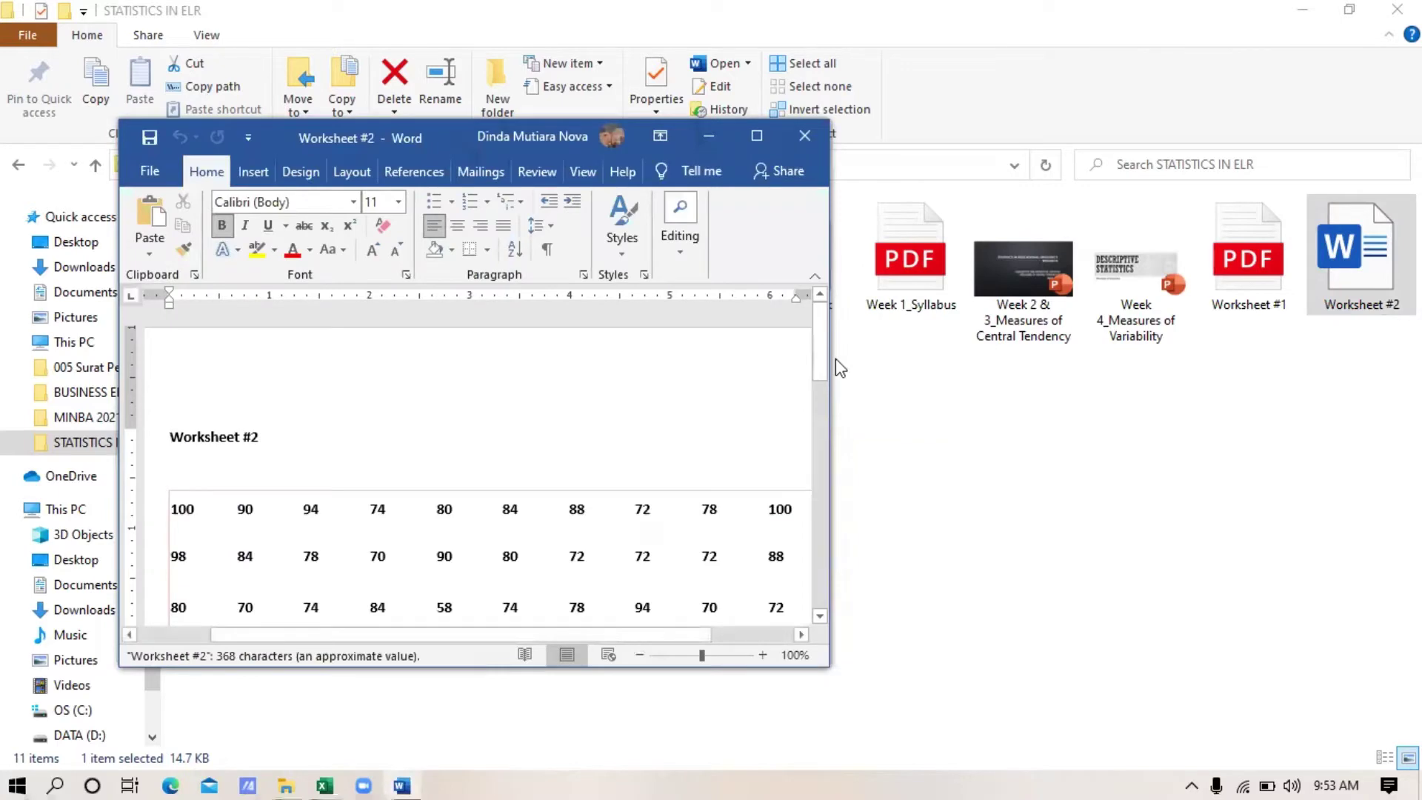
{"action": "left_click", "coordinate": [756, 136]}
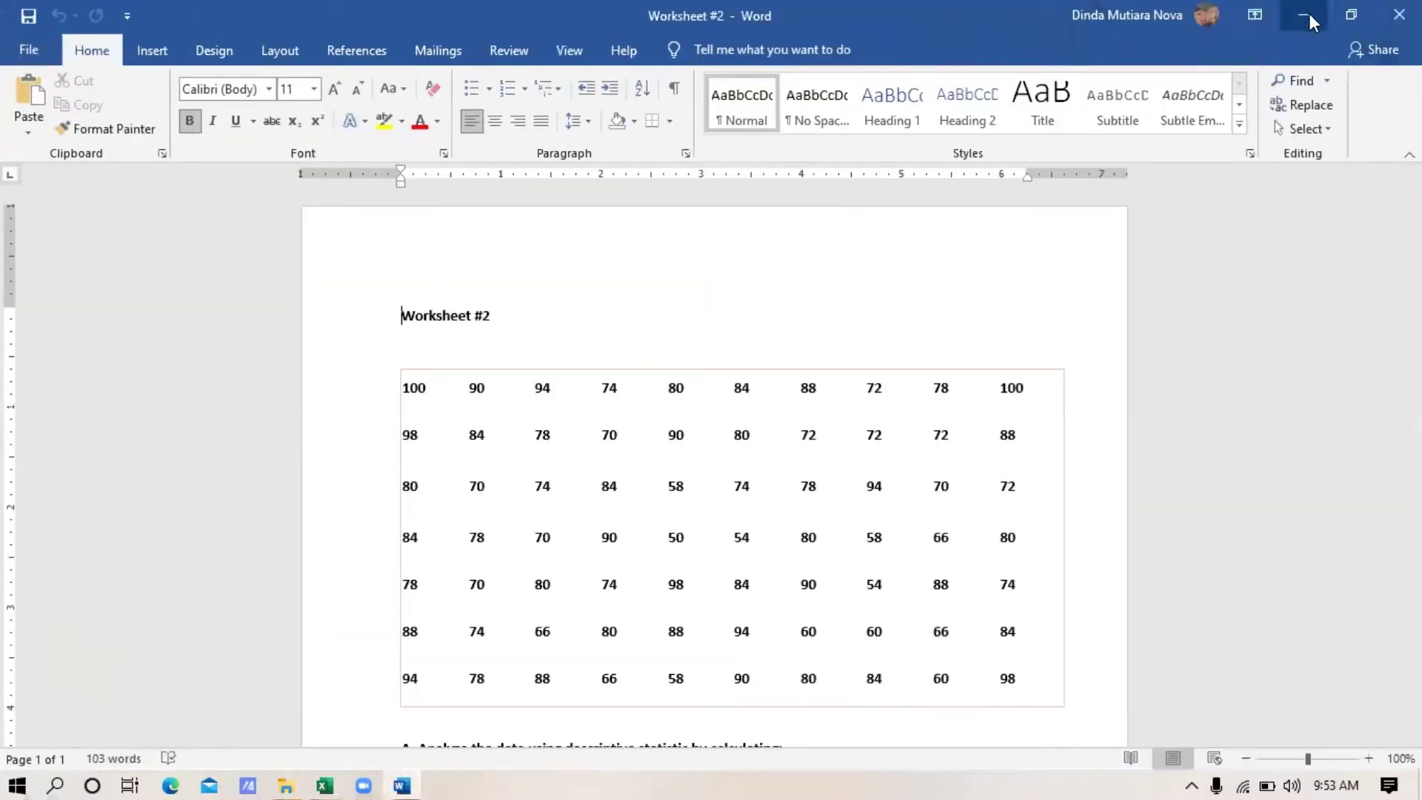
Step: Minimize the document and folder windows and open a blank Excel workbook in a maximized window
{"action": "left_click", "coordinate": [1304, 16]}
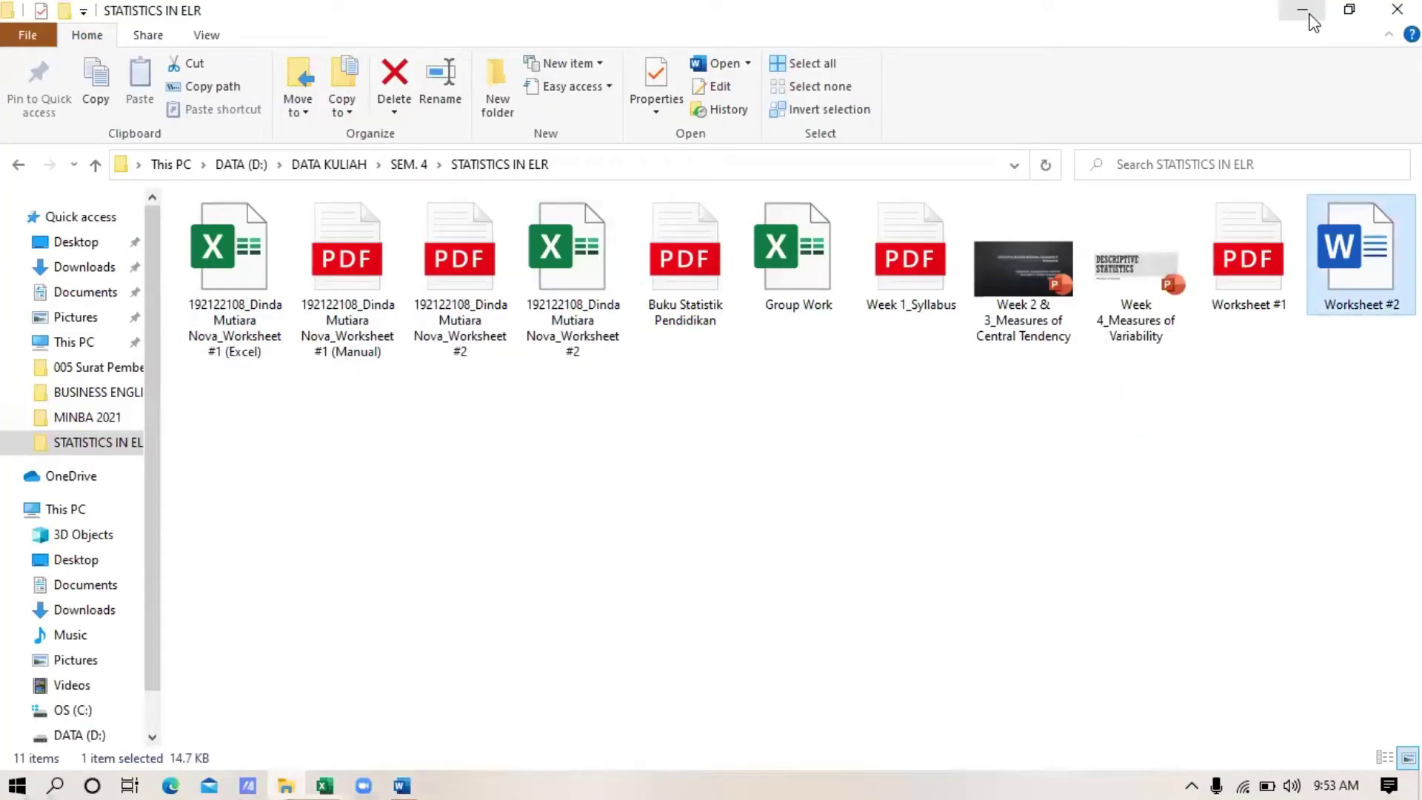
{"action": "left_click", "coordinate": [1312, 22]}
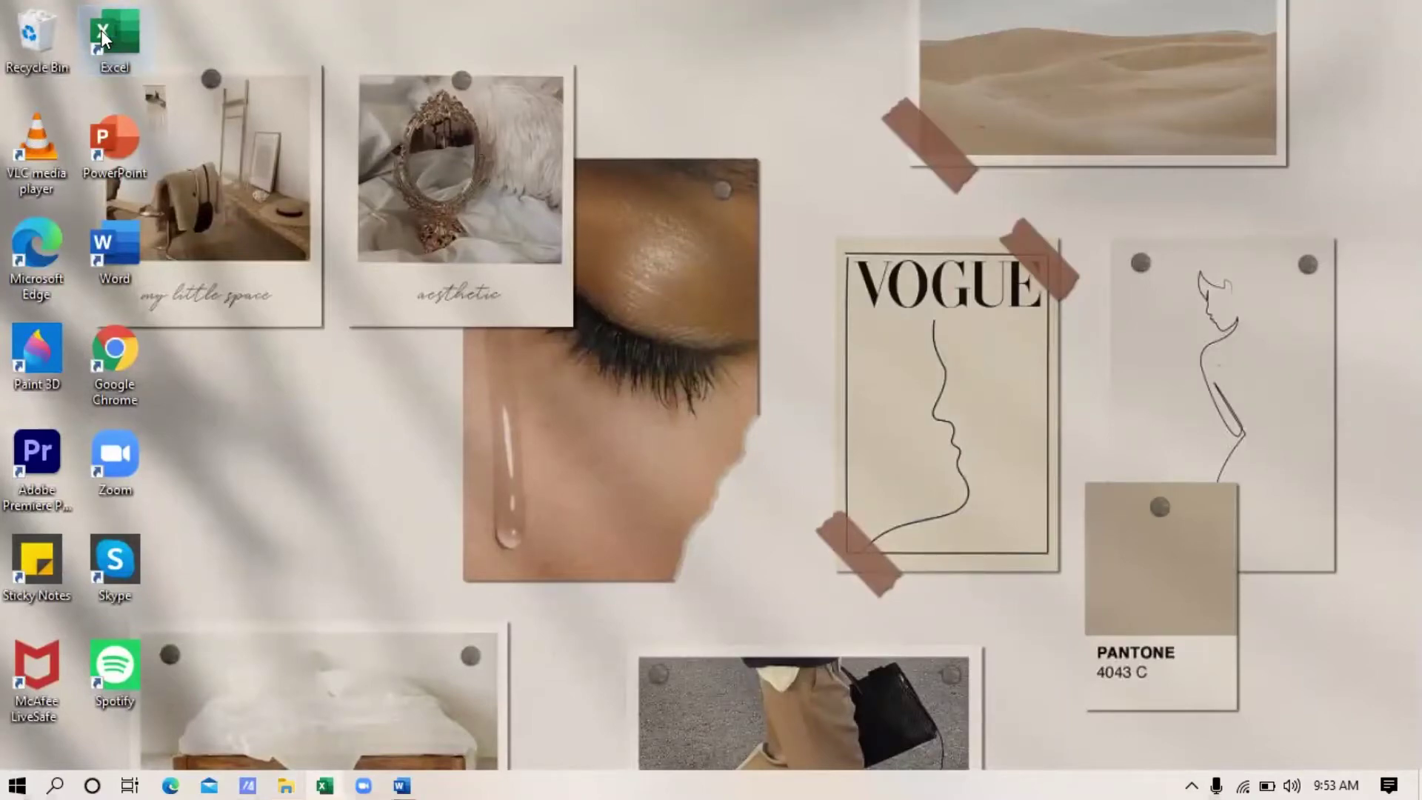
{"action": "double_click", "coordinate": [101, 30]}
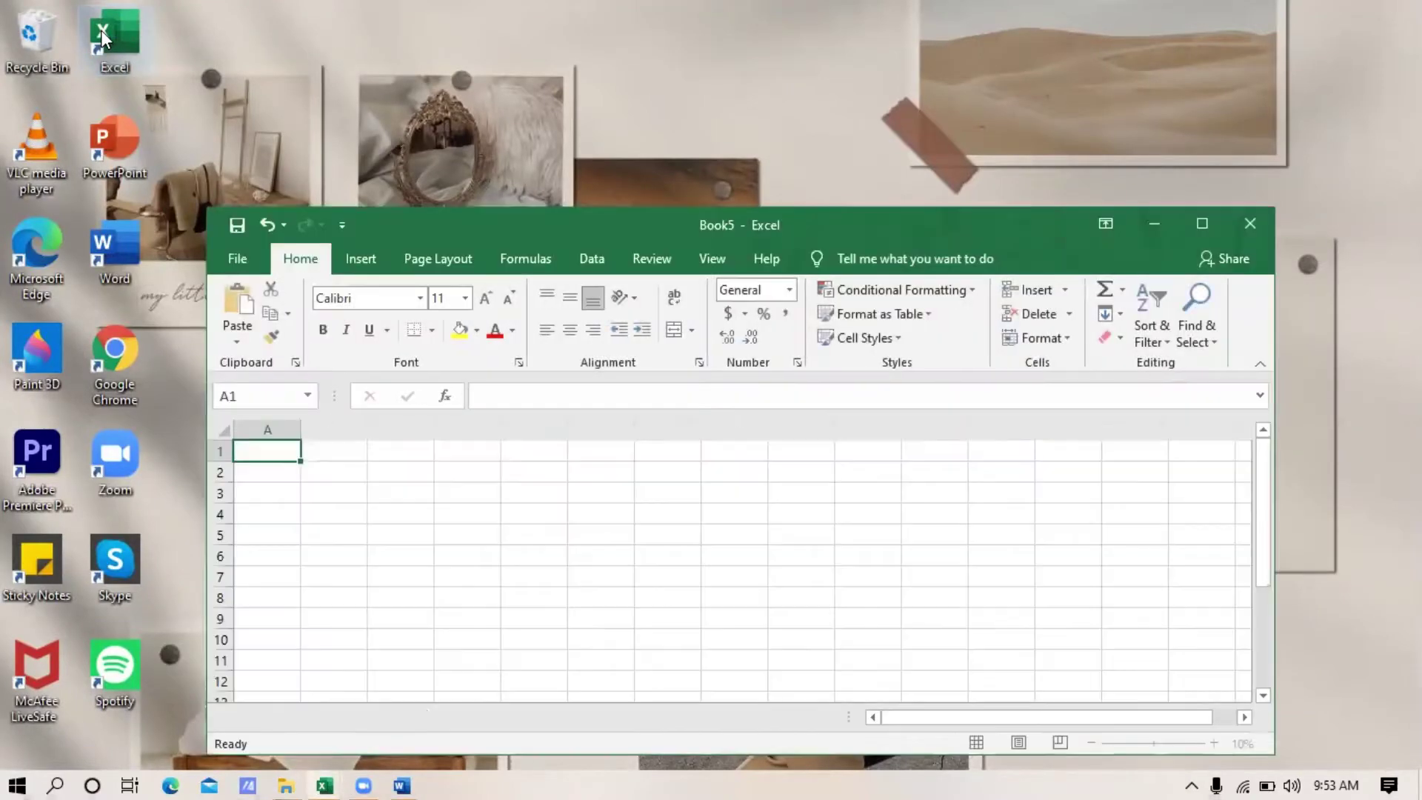
{"action": "left_click", "coordinate": [1201, 224]}
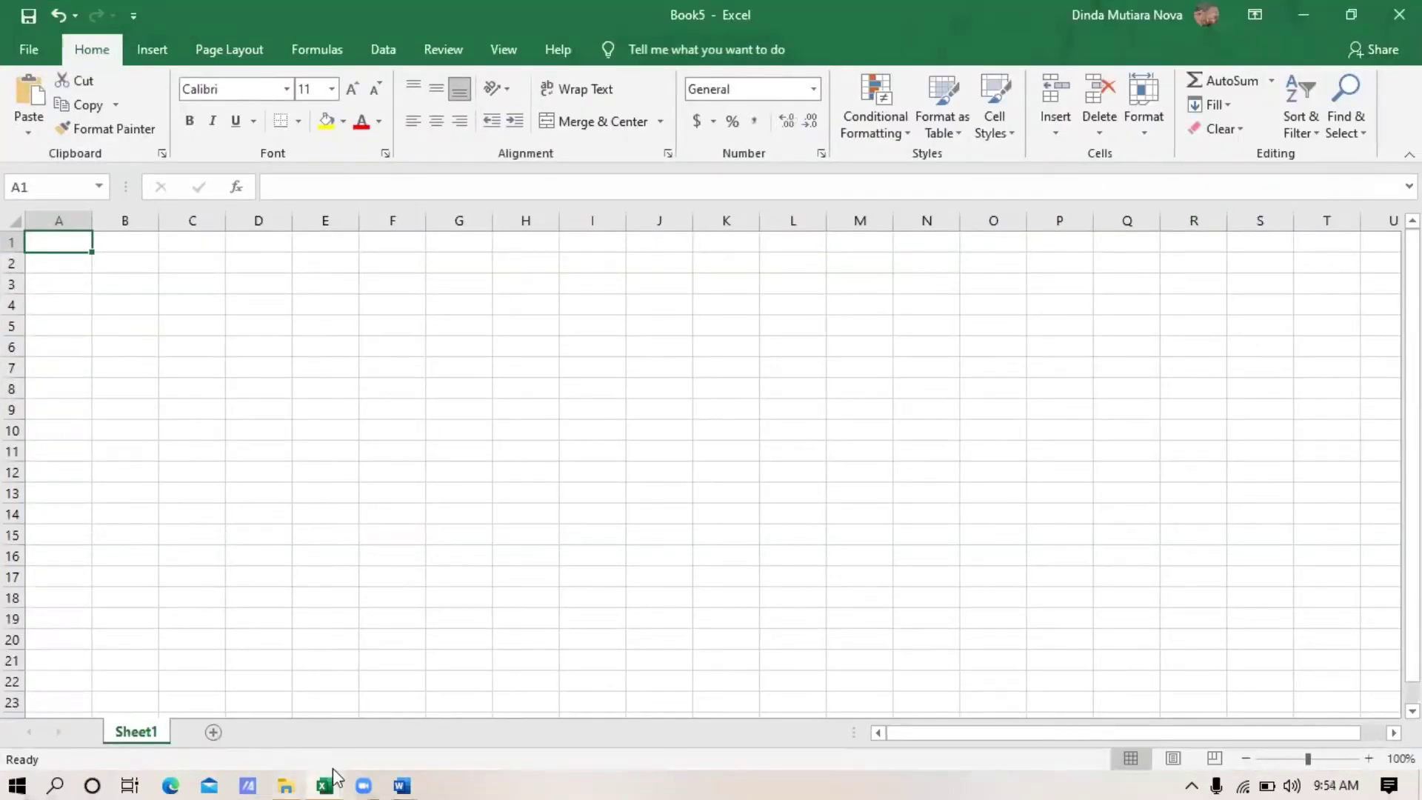
Step: Examine the score table in the Worksheet #2 Word document and return to the blank Excel workbook
{"action": "left_click", "coordinate": [411, 767]}
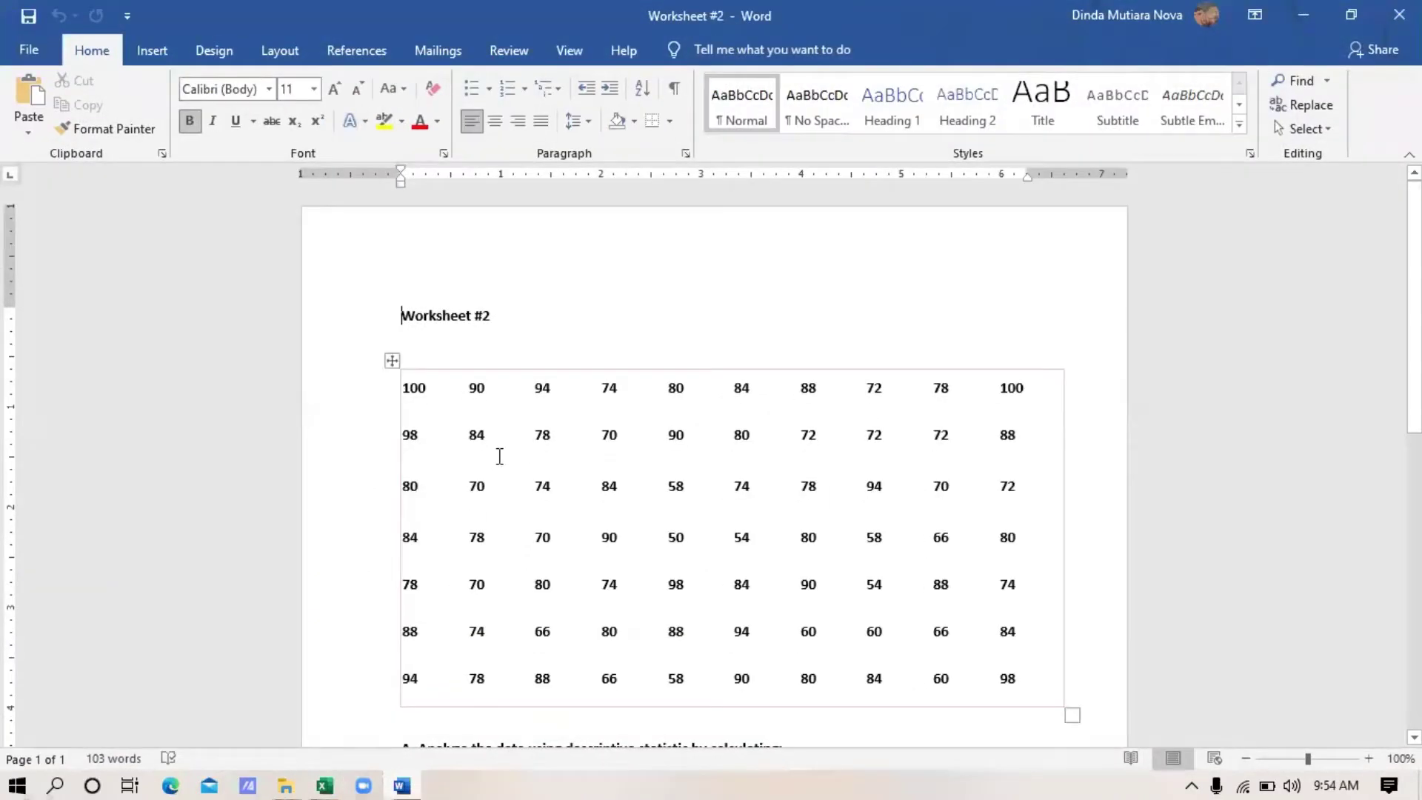
{"action": "mouse_move", "coordinate": [406, 385]}
{"action": "left_mouse_down"}
{"action": "mouse_move", "coordinate": [1000, 599]}
{"action": "mouse_move", "coordinate": [941, 636]}
{"action": "mouse_move", "coordinate": [970, 654]}
{"action": "mouse_move", "coordinate": [1071, 661]}
{"action": "mouse_move", "coordinate": [996, 666]}
{"action": "mouse_move", "coordinate": [942, 622]}
{"action": "mouse_move", "coordinate": [969, 659]}
{"action": "mouse_move", "coordinate": [714, 600]}
{"action": "mouse_move", "coordinate": [863, 581]}
{"action": "left_mouse_up"}
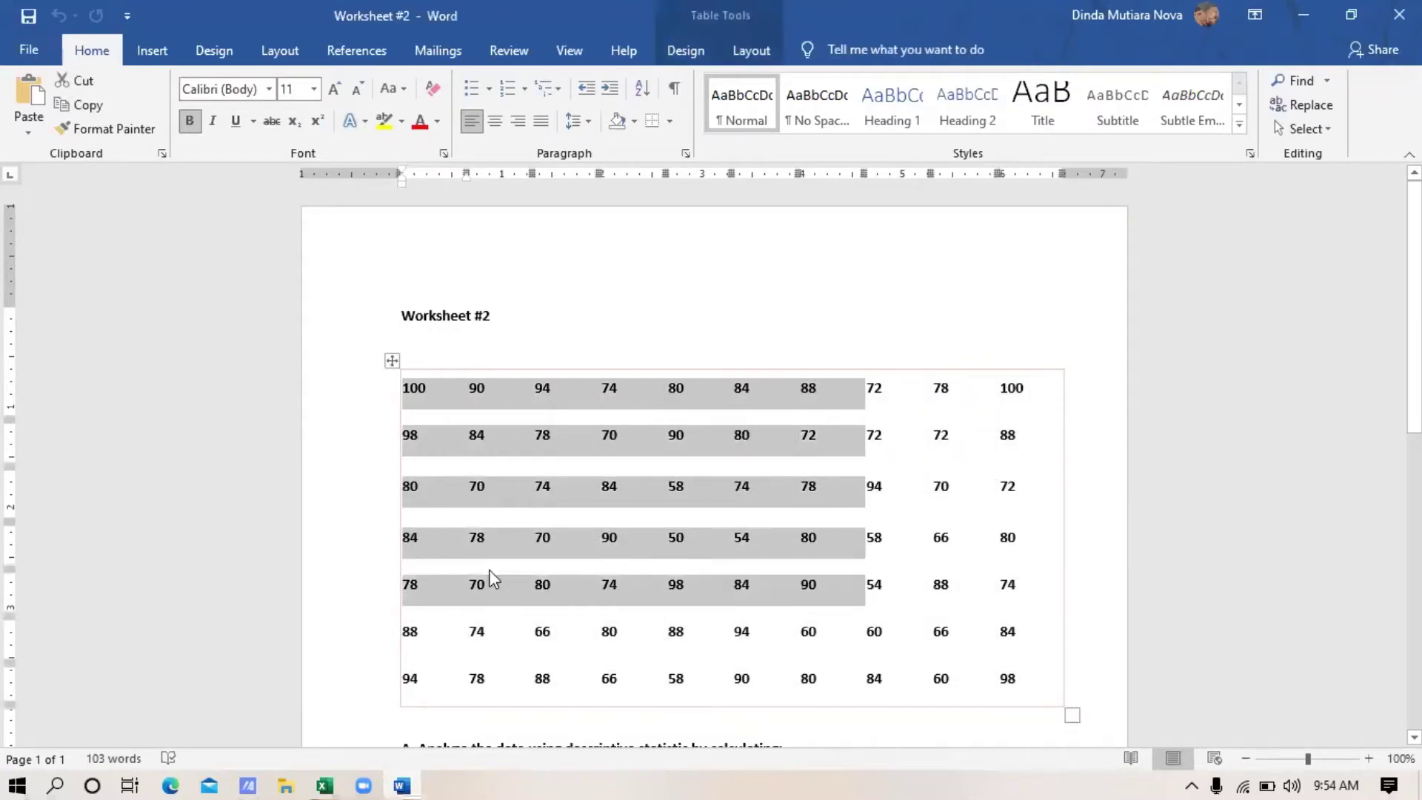
{"action": "mouse_move", "coordinate": [319, 777]}
{"action": "left_click", "coordinate": [376, 734]}
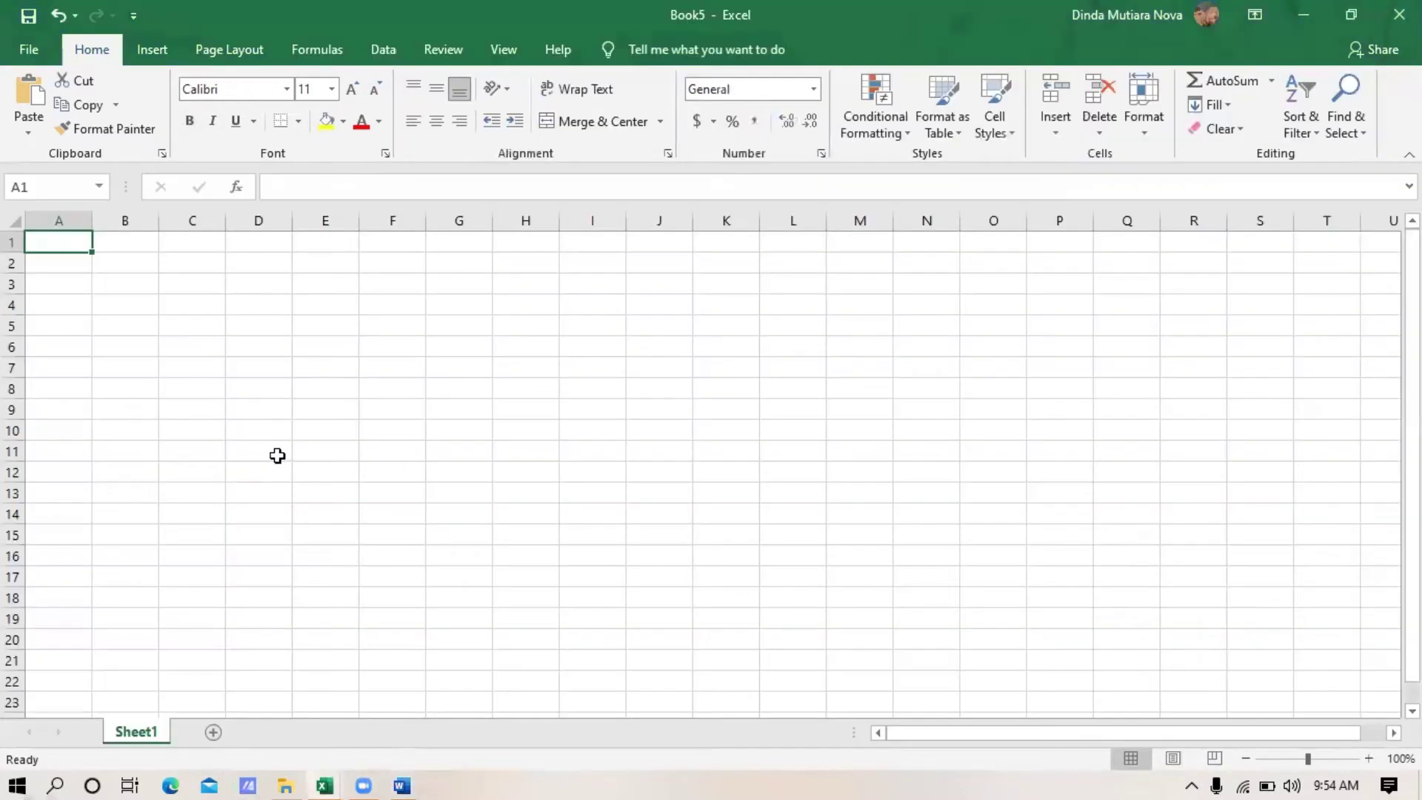
Step: Enter the values 100, 90 and 90 in cells A1 to A3
{"action": "double_click", "coordinate": [68, 249]}
{"action": "type", "text": "100"}
{"action": "key", "text": "Return"}
{"action": "type", "text": "90"}
{"action": "key", "text": "Return"}
{"action": "type", "text": "90"}
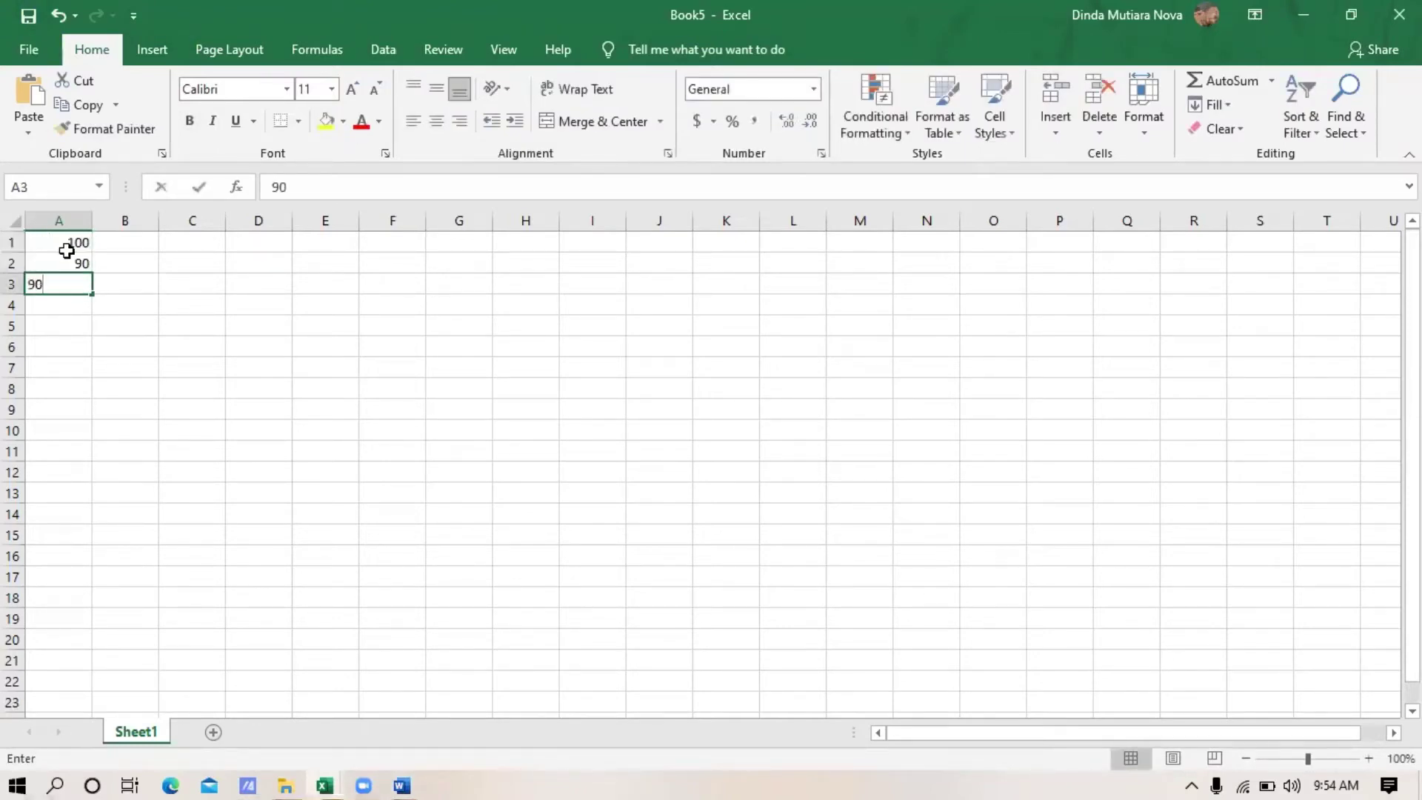
{"action": "key", "text": "Return"}
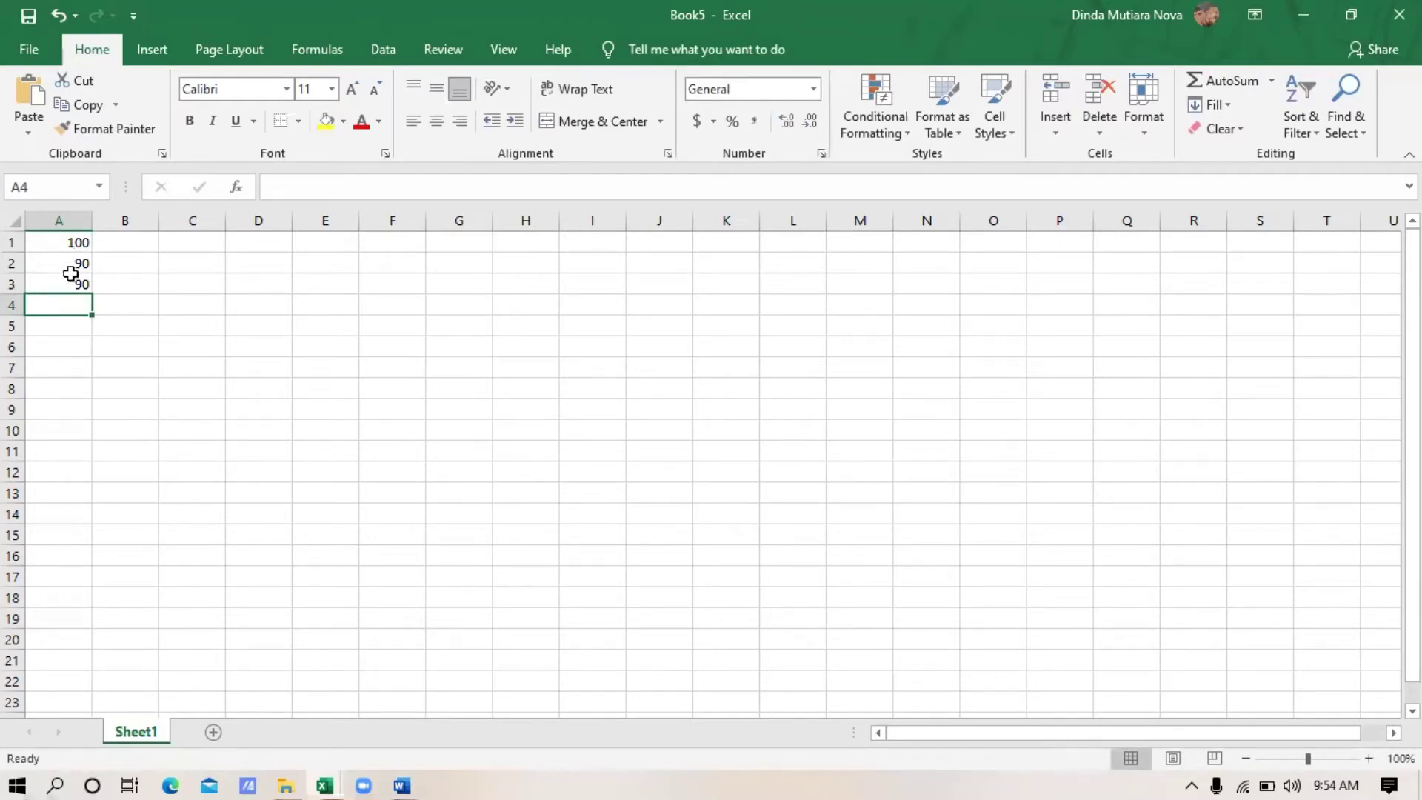
Step: Switch to the Book2 workbook and sort the scores in column A from smallest to largest
{"action": "key", "text": "alt+Tab"}
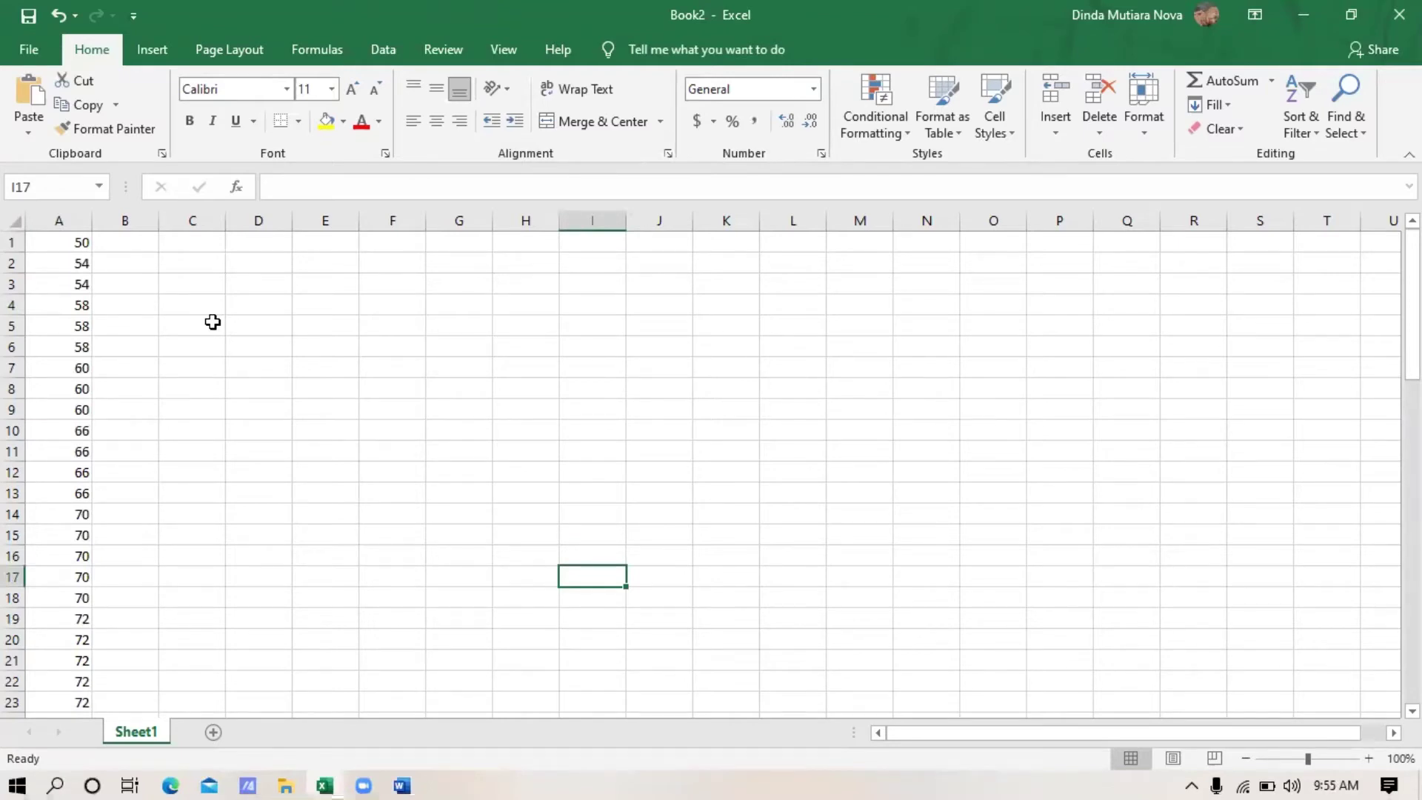
{"action": "left_click", "coordinate": [70, 217]}
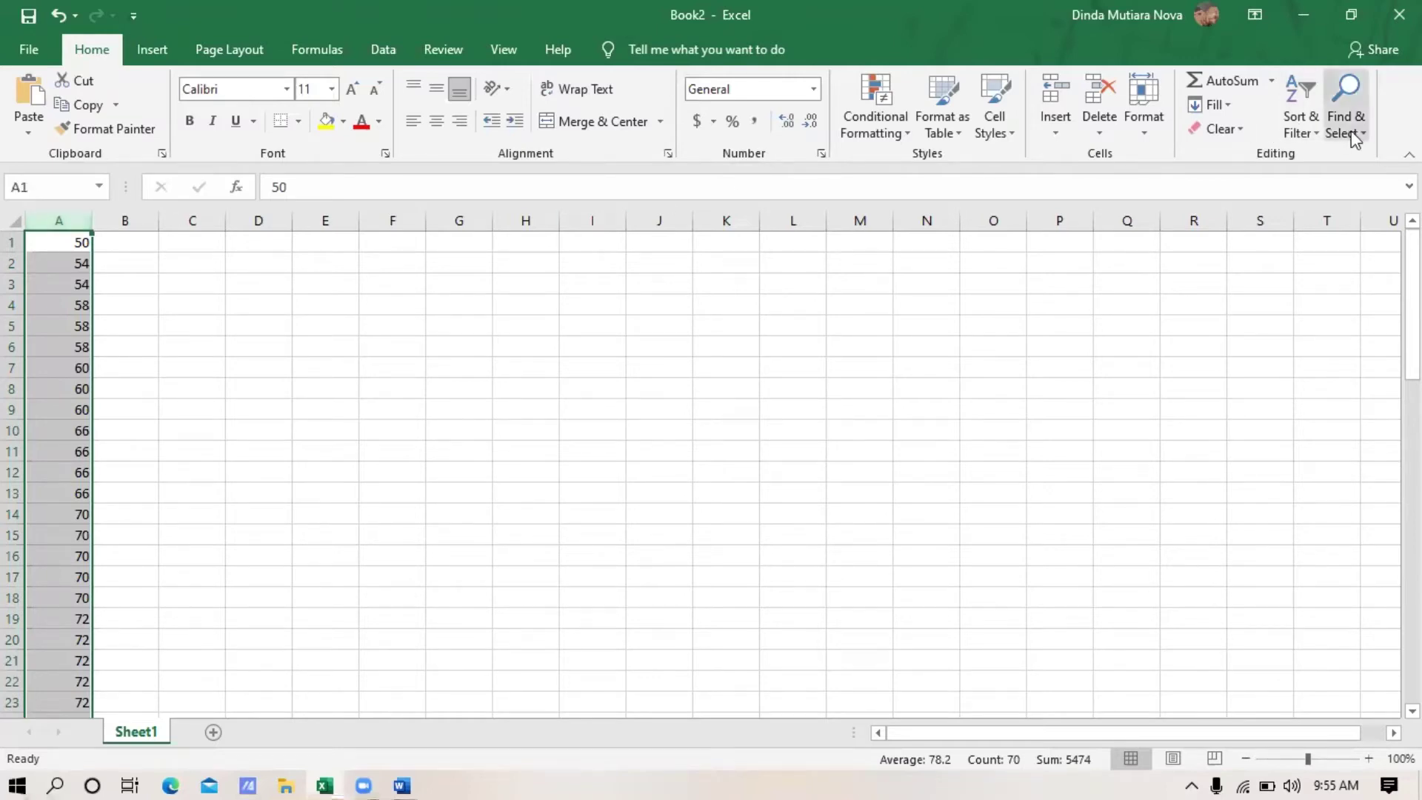
{"action": "left_click", "coordinate": [1294, 96]}
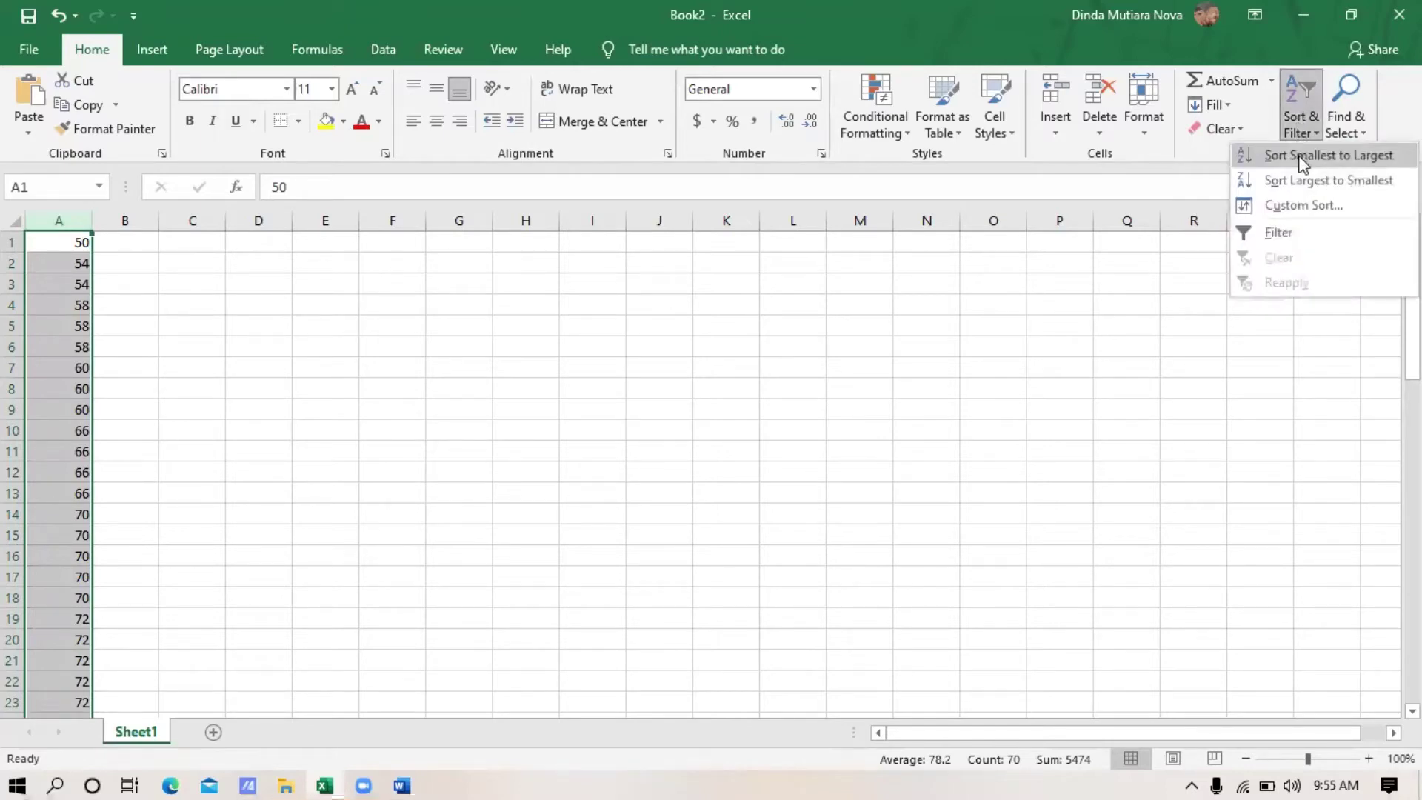
{"action": "left_click", "coordinate": [1299, 157]}
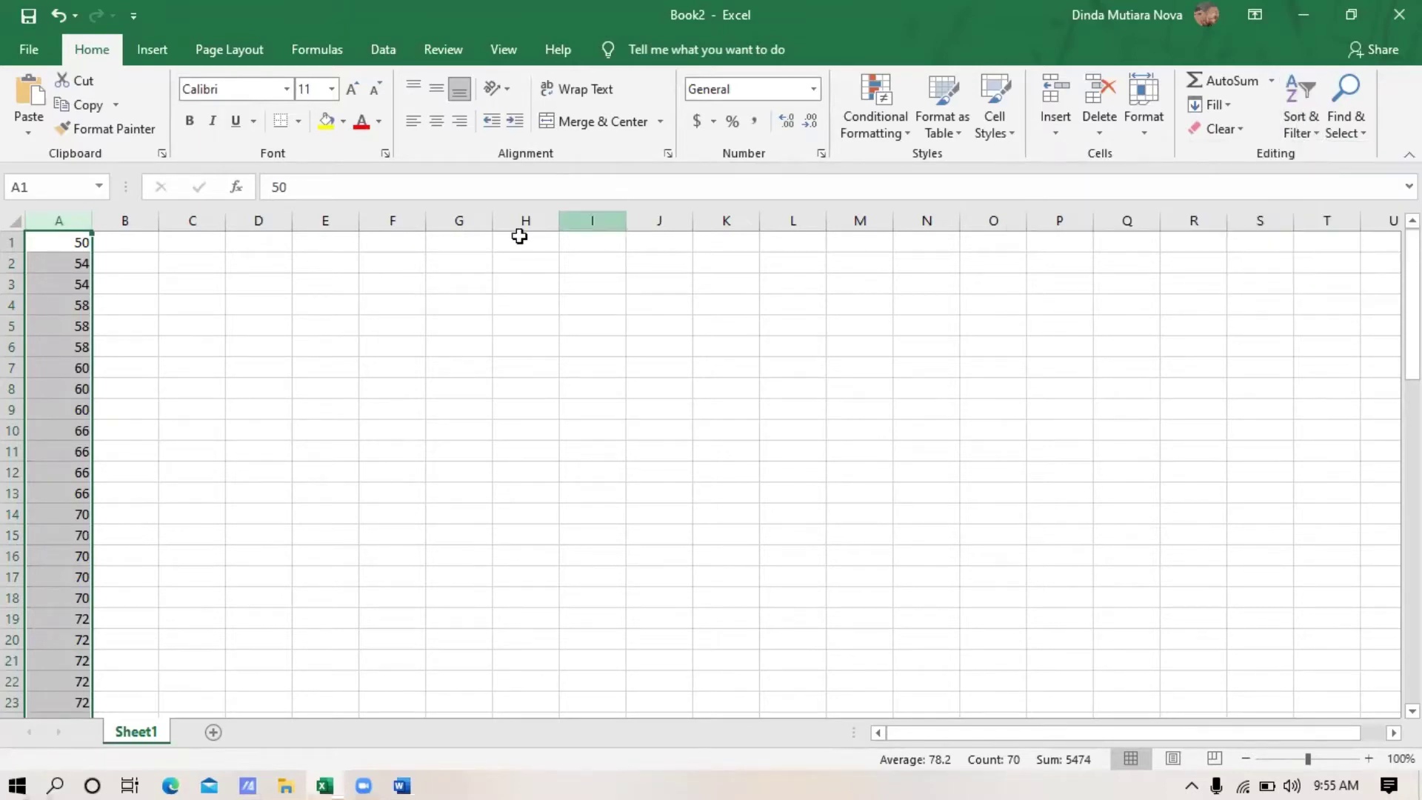
Step: Label cell C2 "Mean :" and calculate the mean of column A in D2 with =AVERAGE(A:A)
{"action": "left_click", "coordinate": [181, 272]}
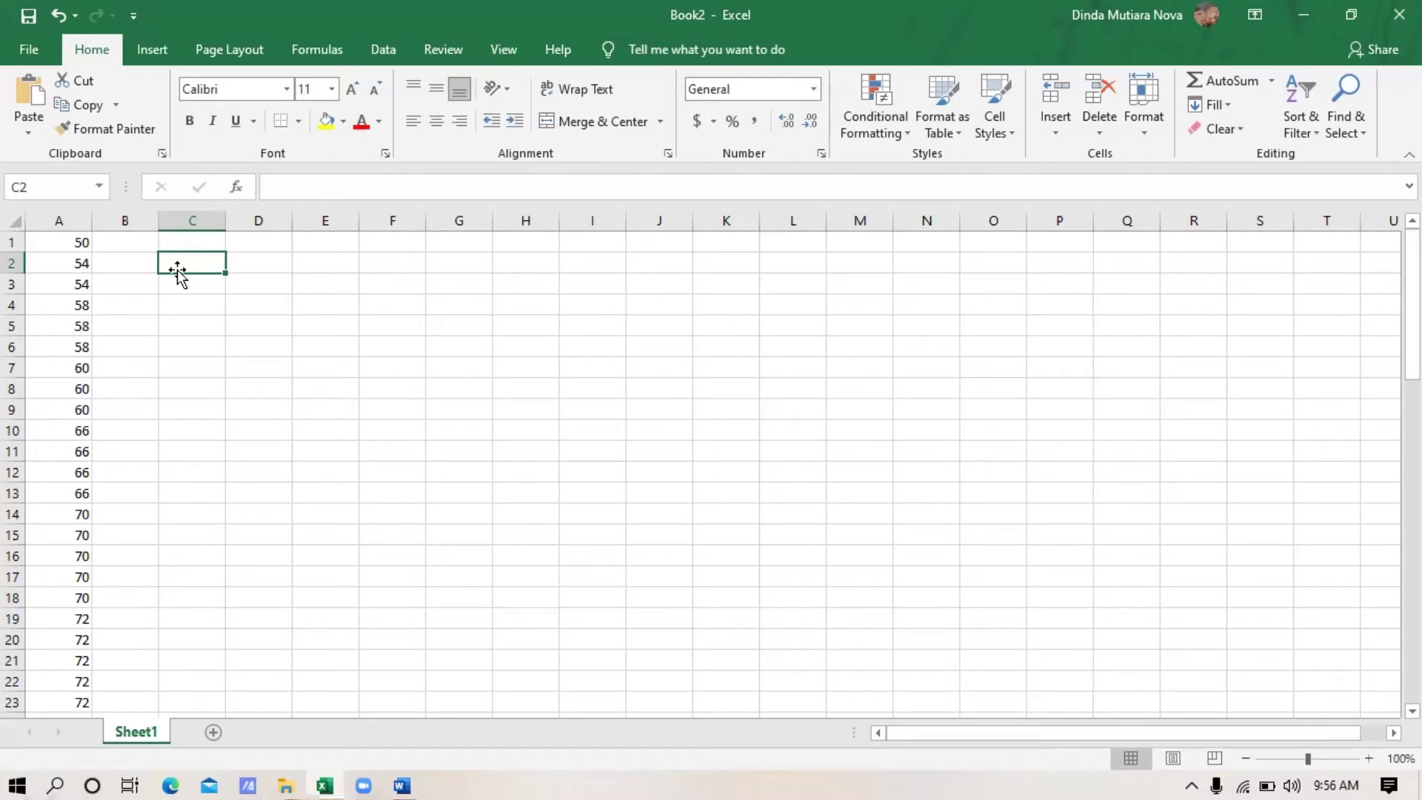
{"action": "type", "text": "Mean :"}
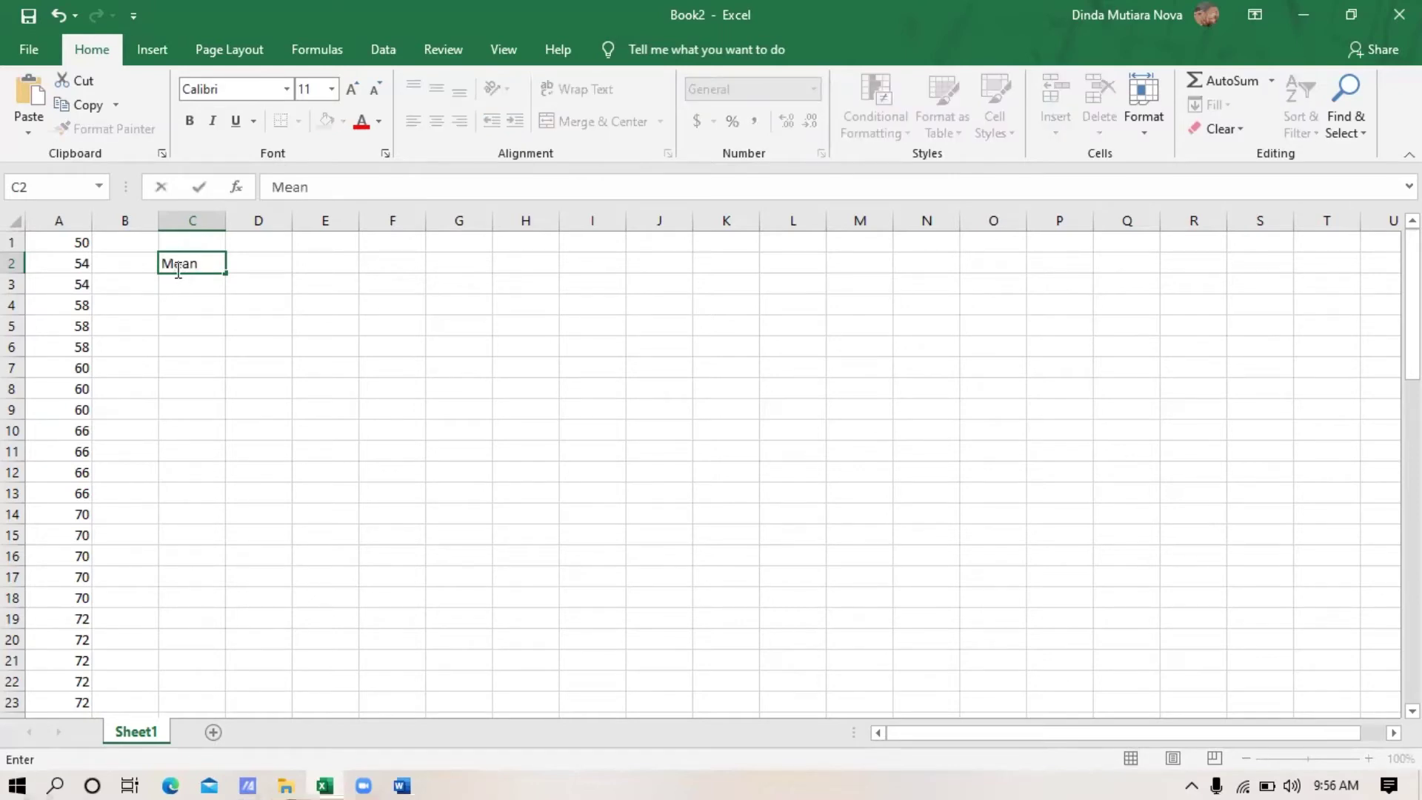
{"action": "left_click", "coordinate": [261, 265]}
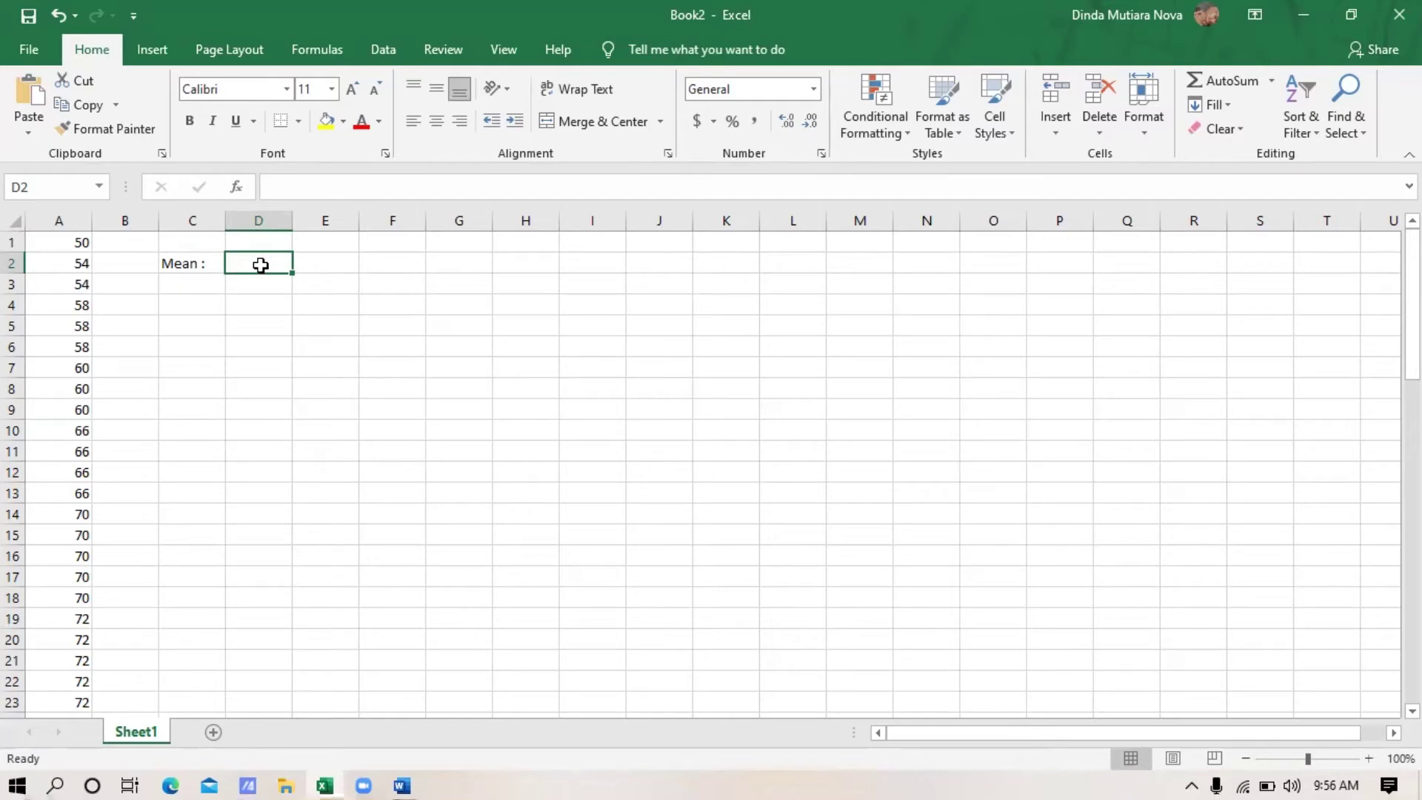
{"action": "type", "text": "="}
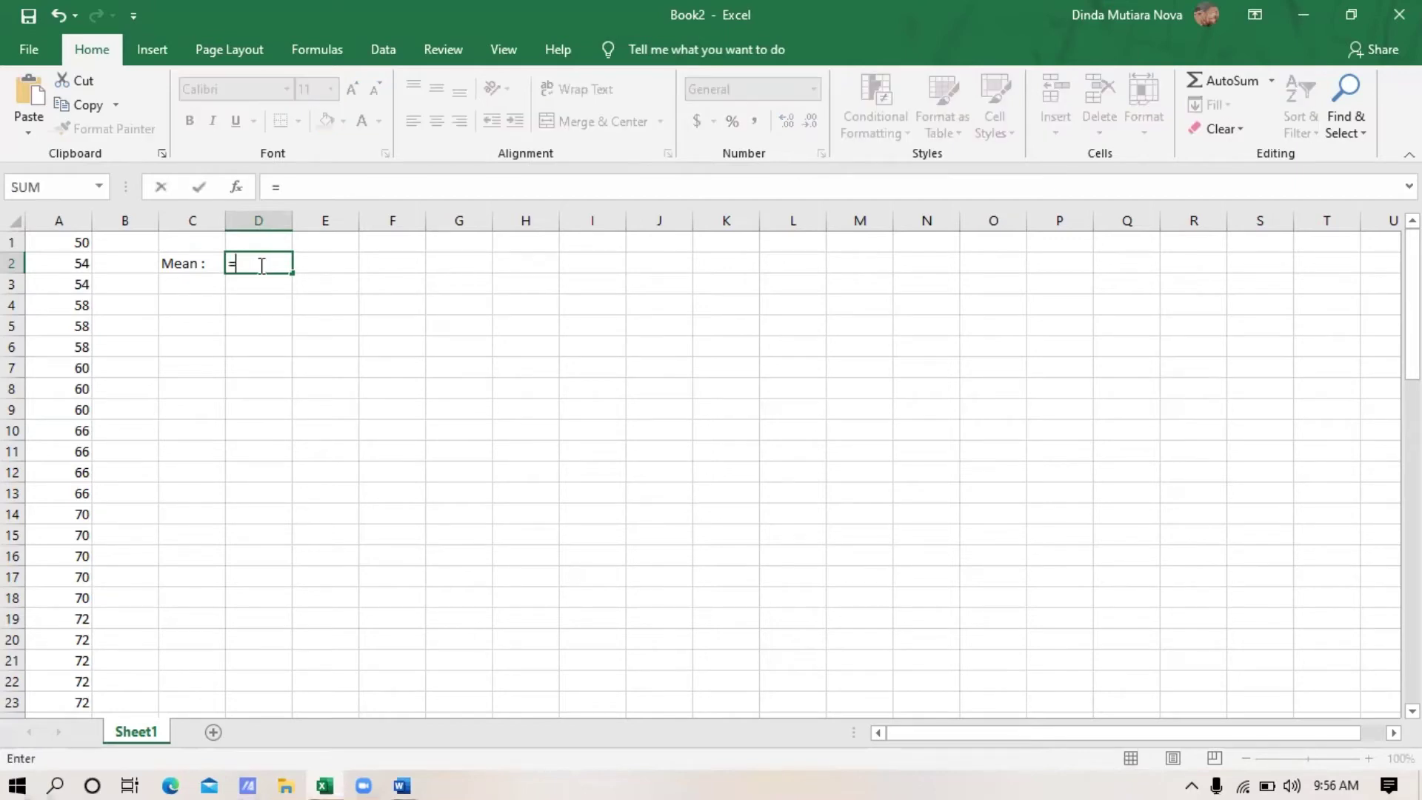
{"action": "type", "text": "aver"}
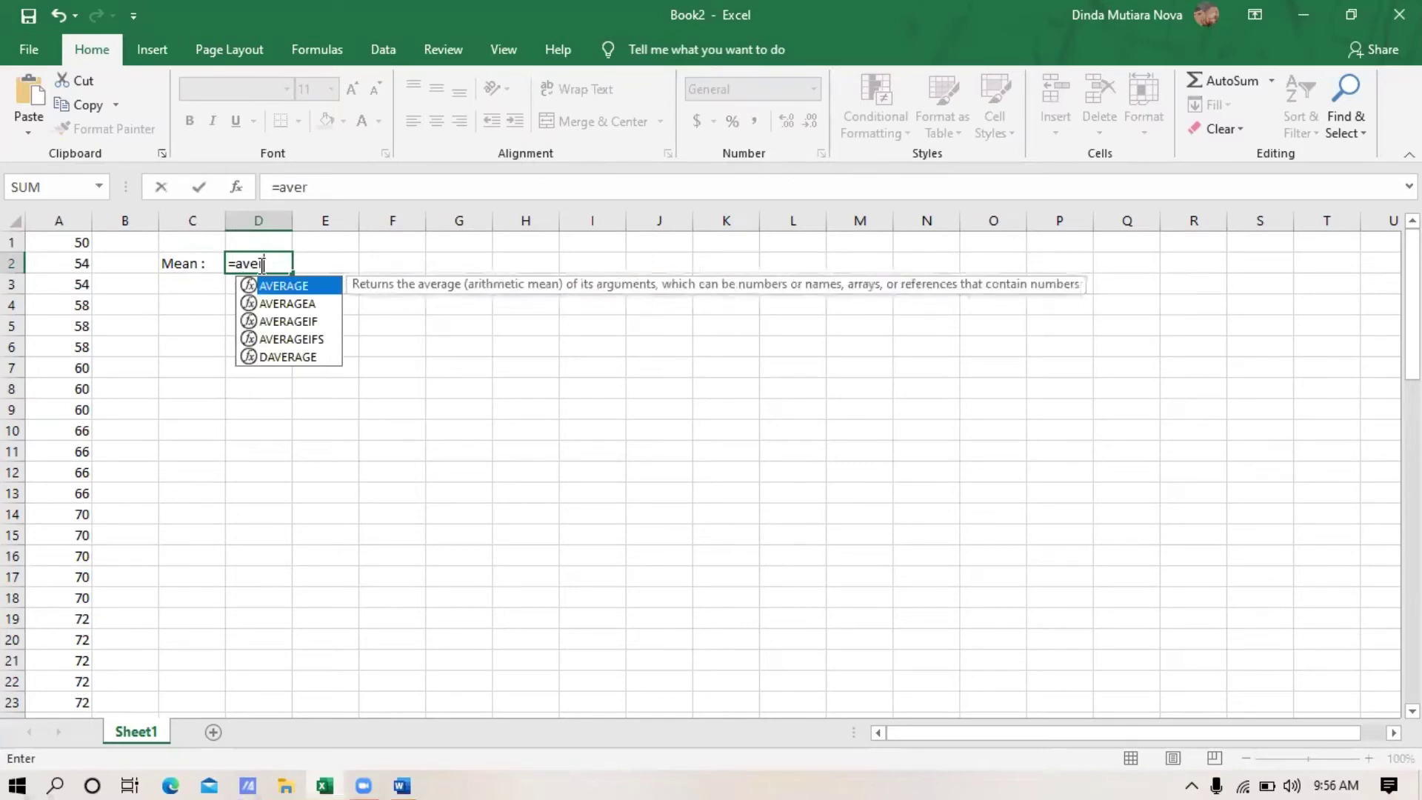
{"action": "type", "text": "age"}
{"action": "type", "text": "("}
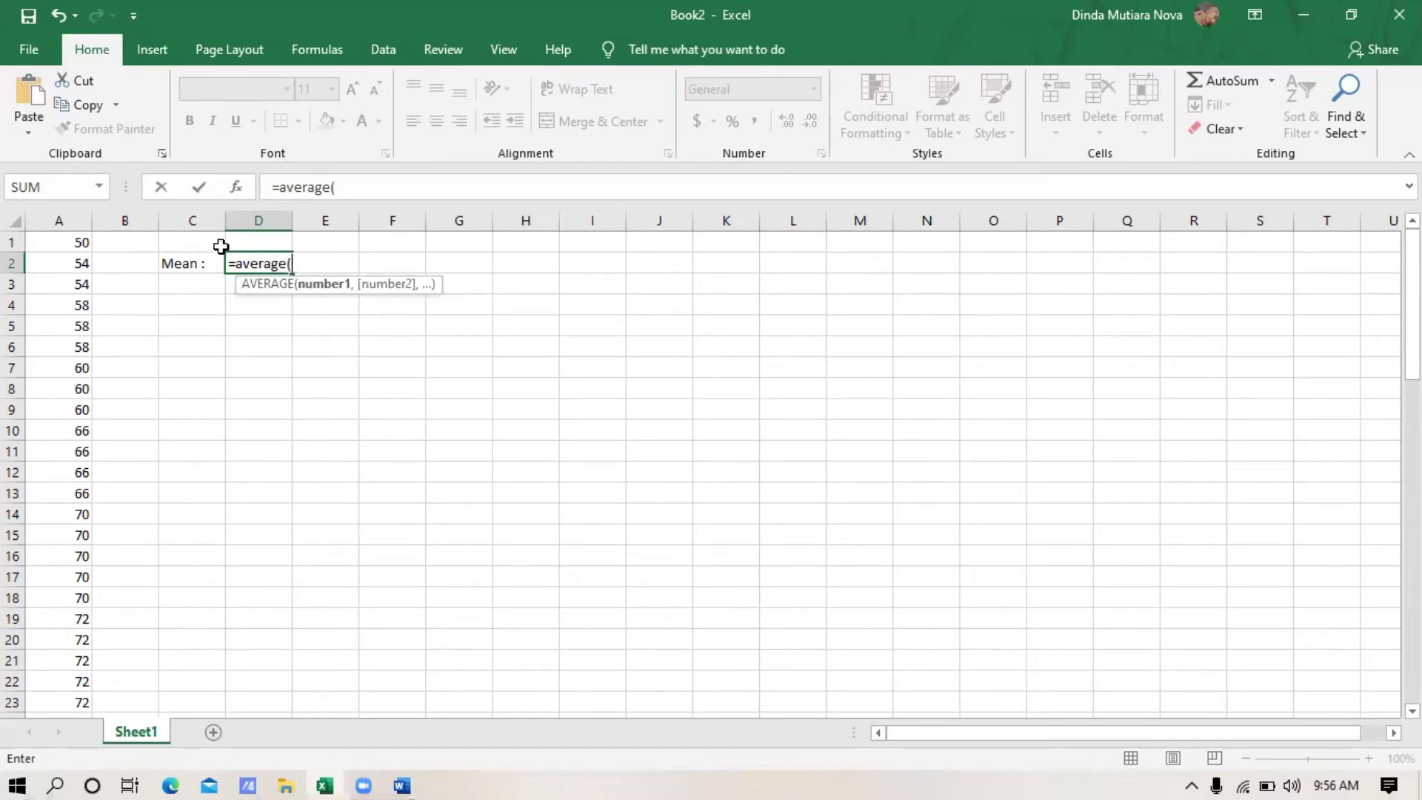
{"action": "left_click", "coordinate": [78, 220]}
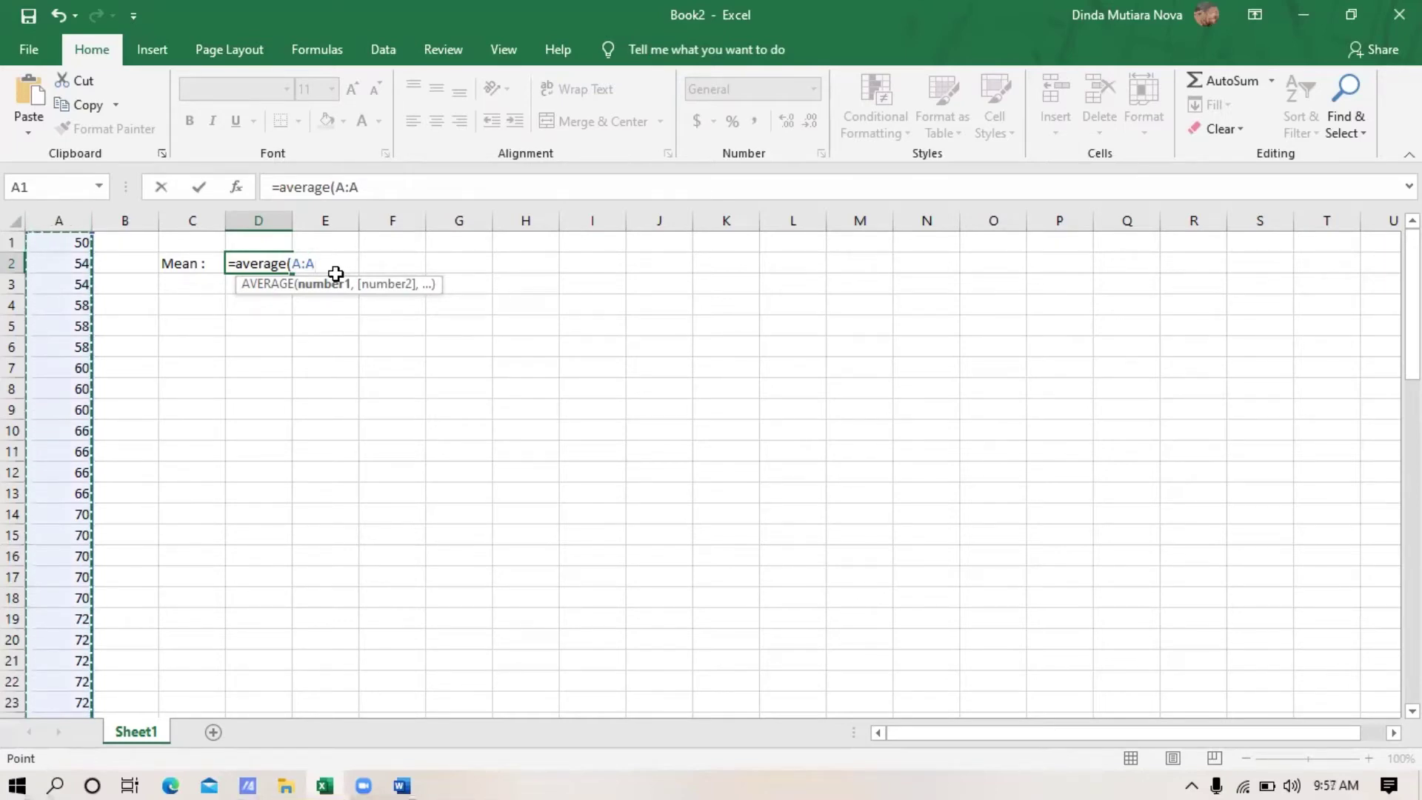
{"action": "type", "text": ")"}
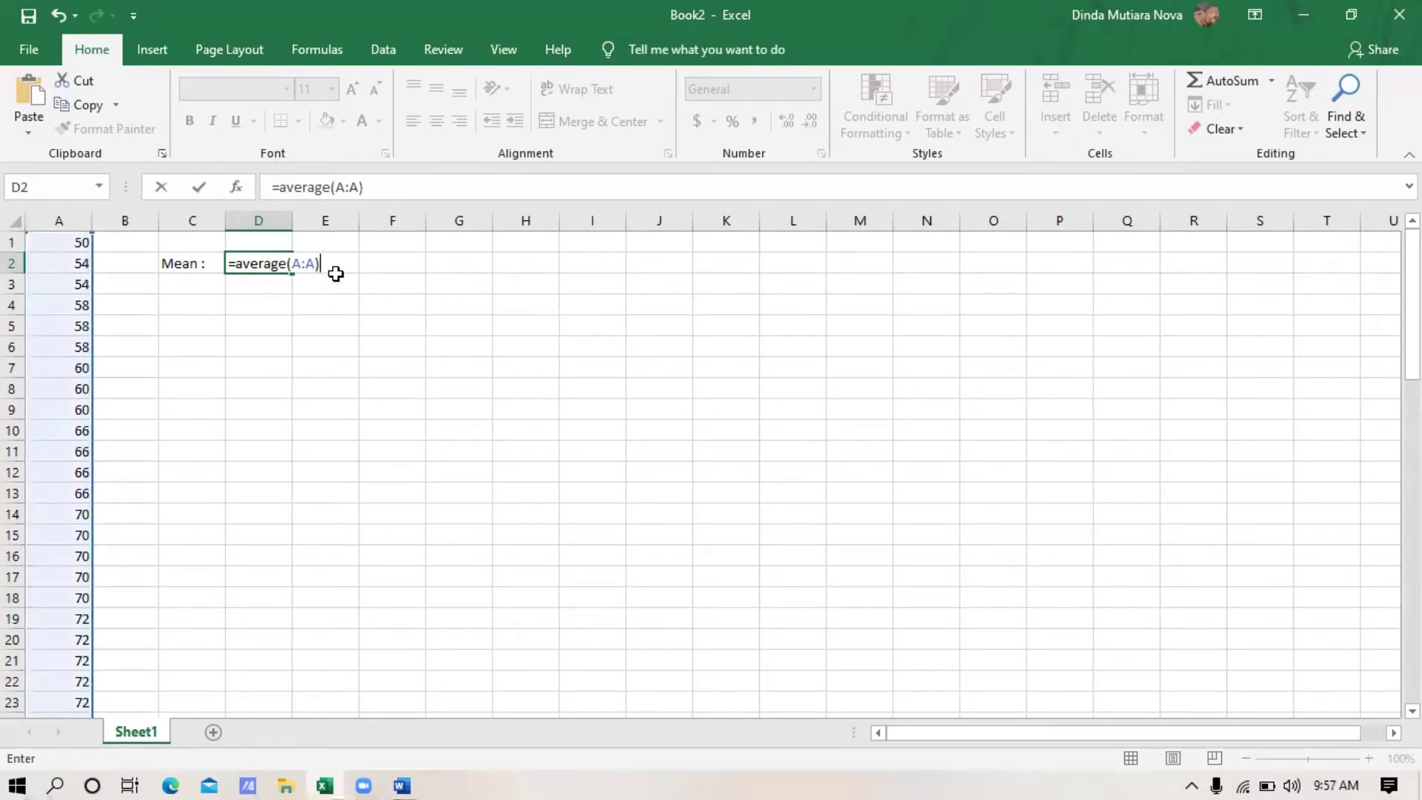
{"action": "key", "text": "Return"}
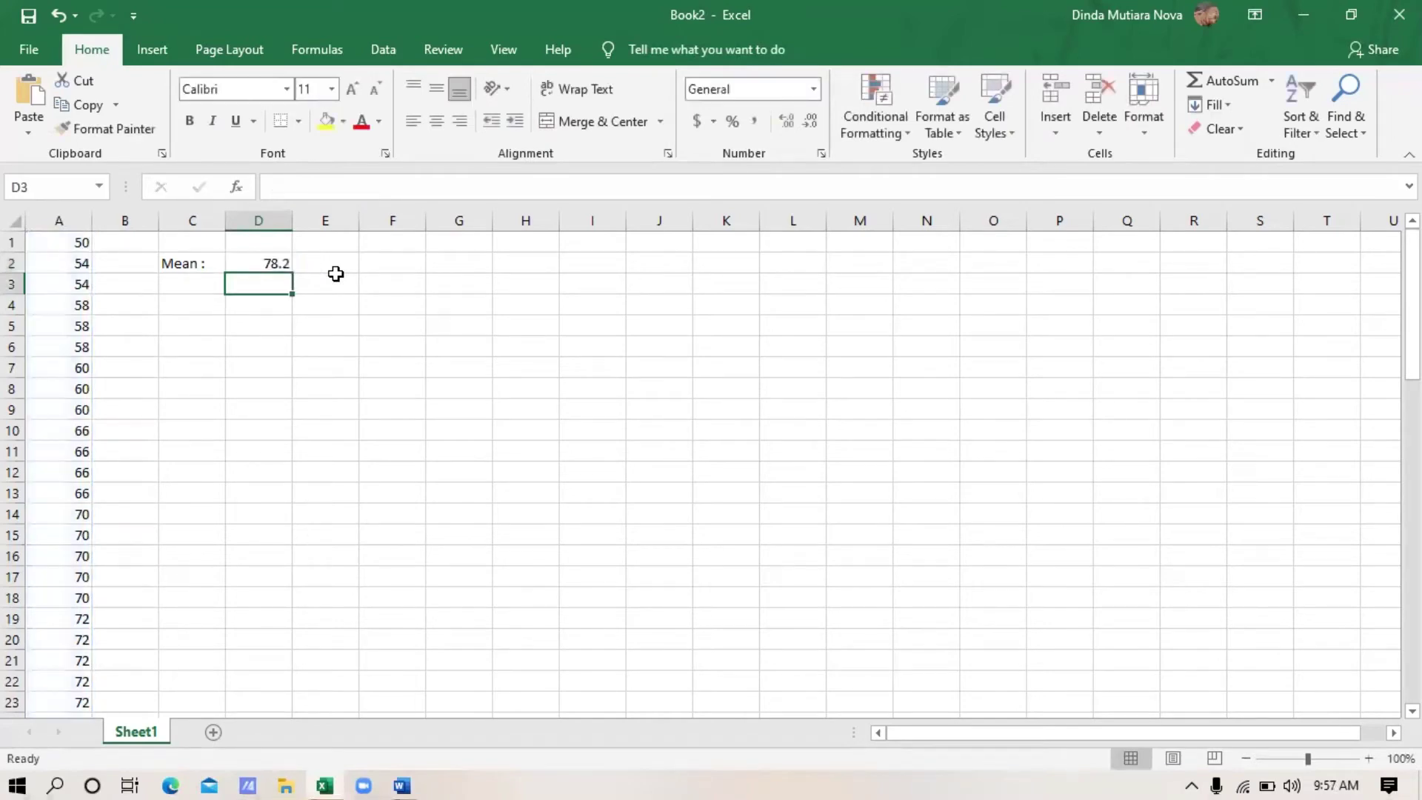
{"action": "left_click", "coordinate": [259, 263]}
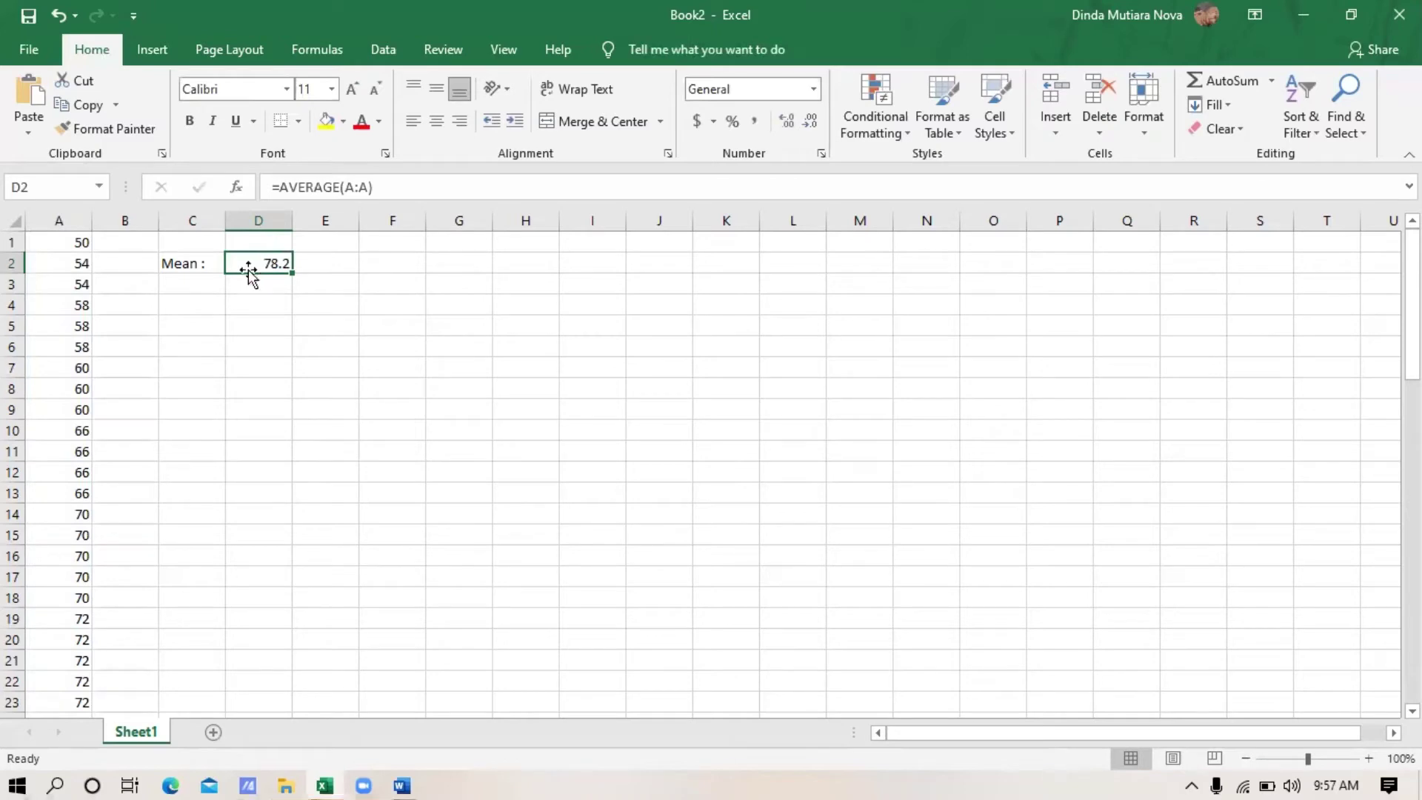
Step: Label cell C3 "Median :" and calculate the median of column A in D3 with =MEDIAN(A:A)
{"action": "left_click", "coordinate": [179, 285]}
{"action": "type", "text": "Media"}
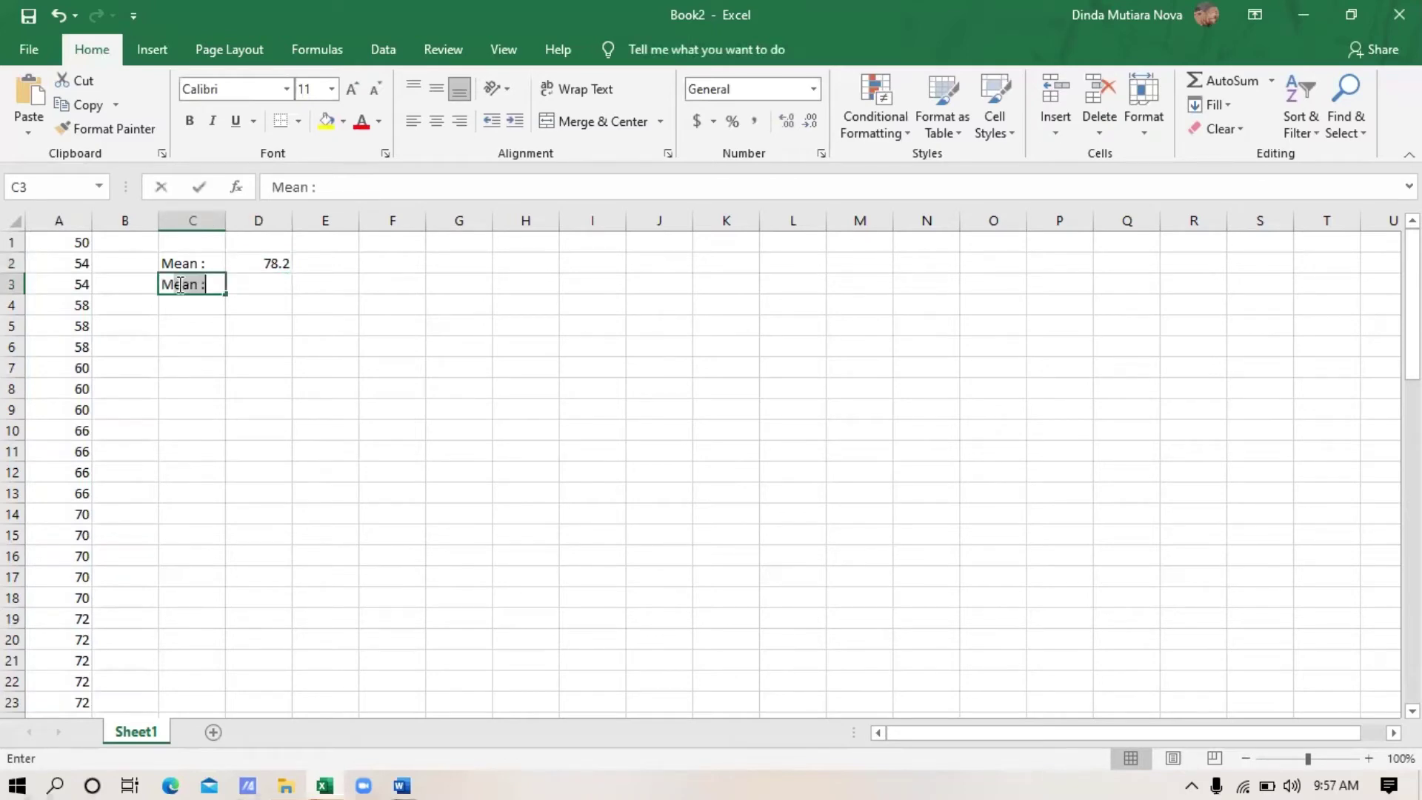
{"action": "type", "text": "n :"}
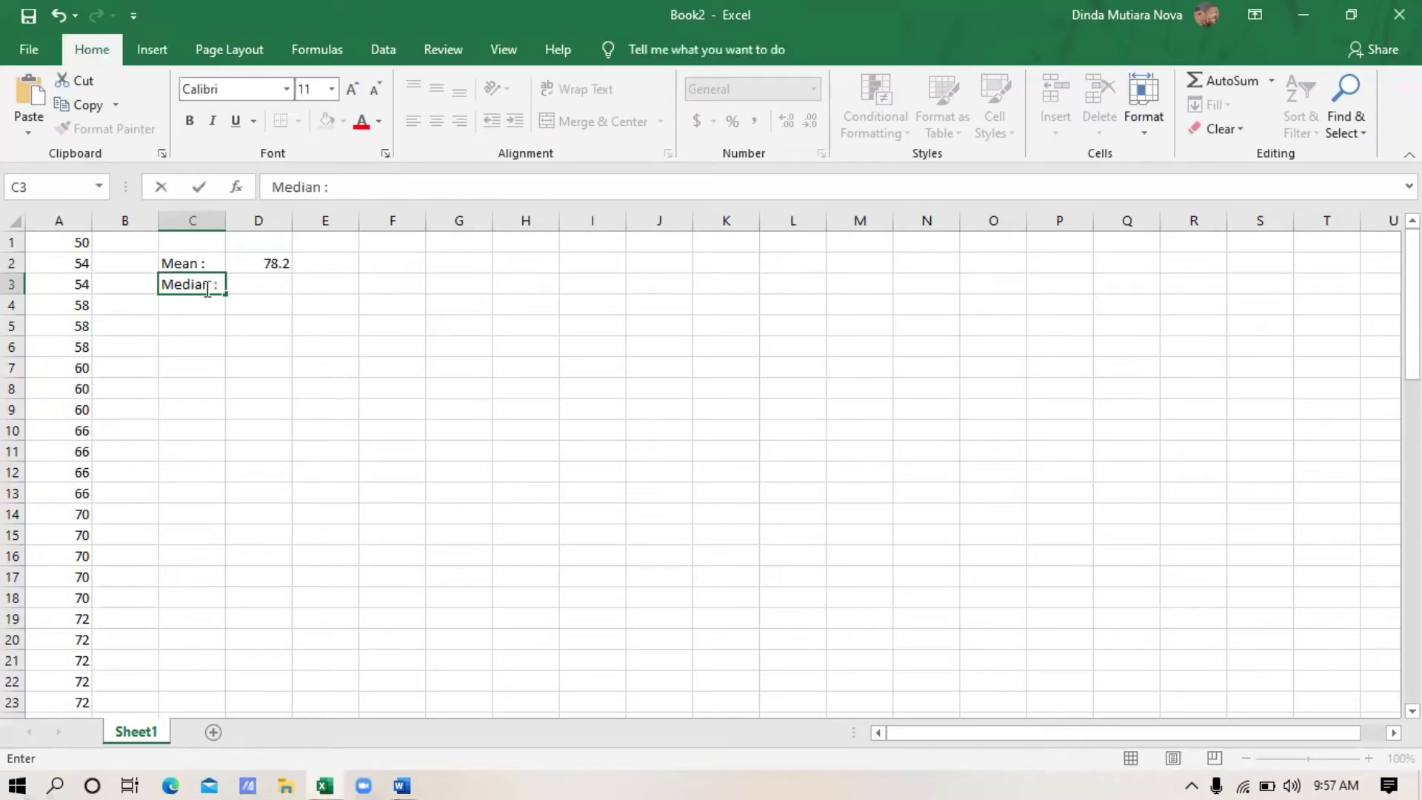
{"action": "left_click", "coordinate": [267, 288]}
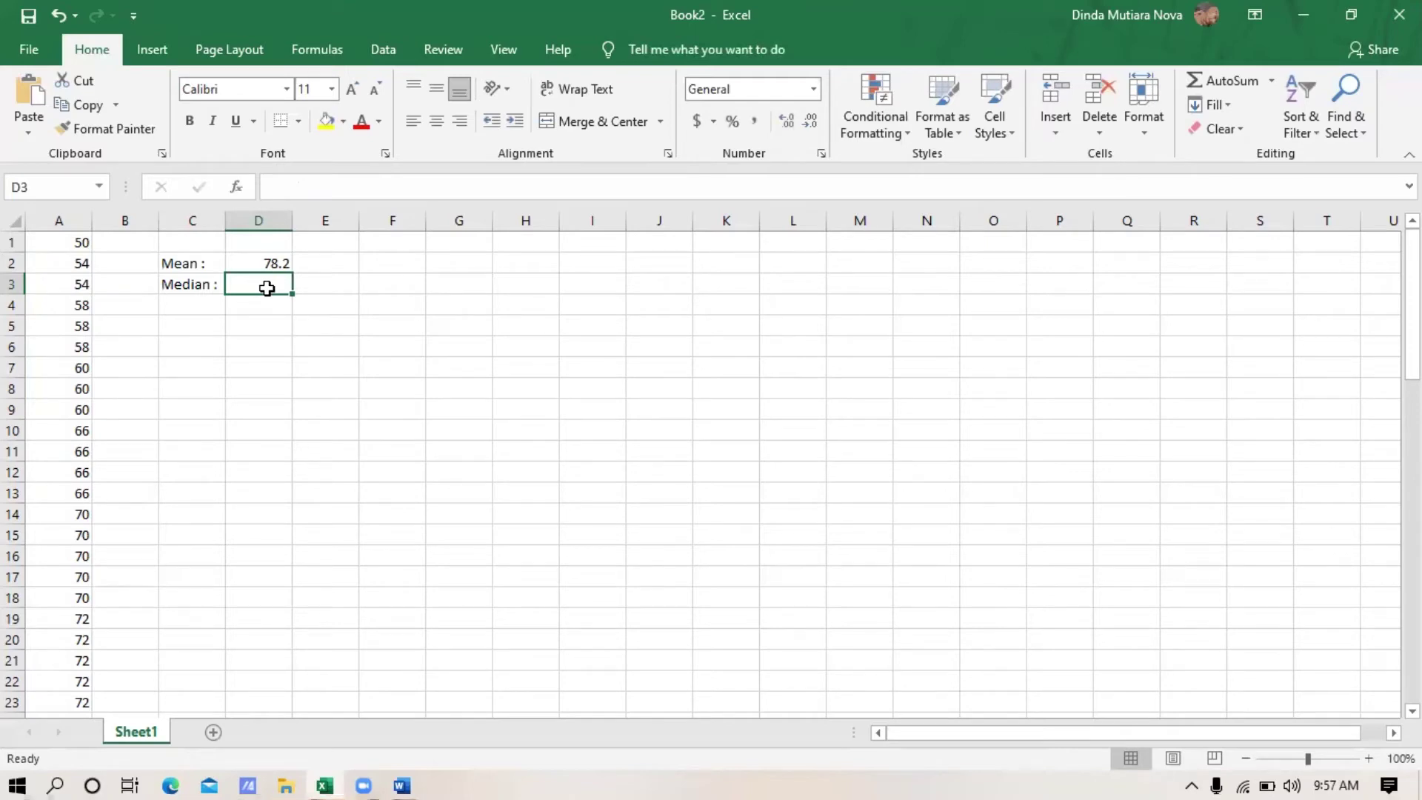
{"action": "type", "text": "="}
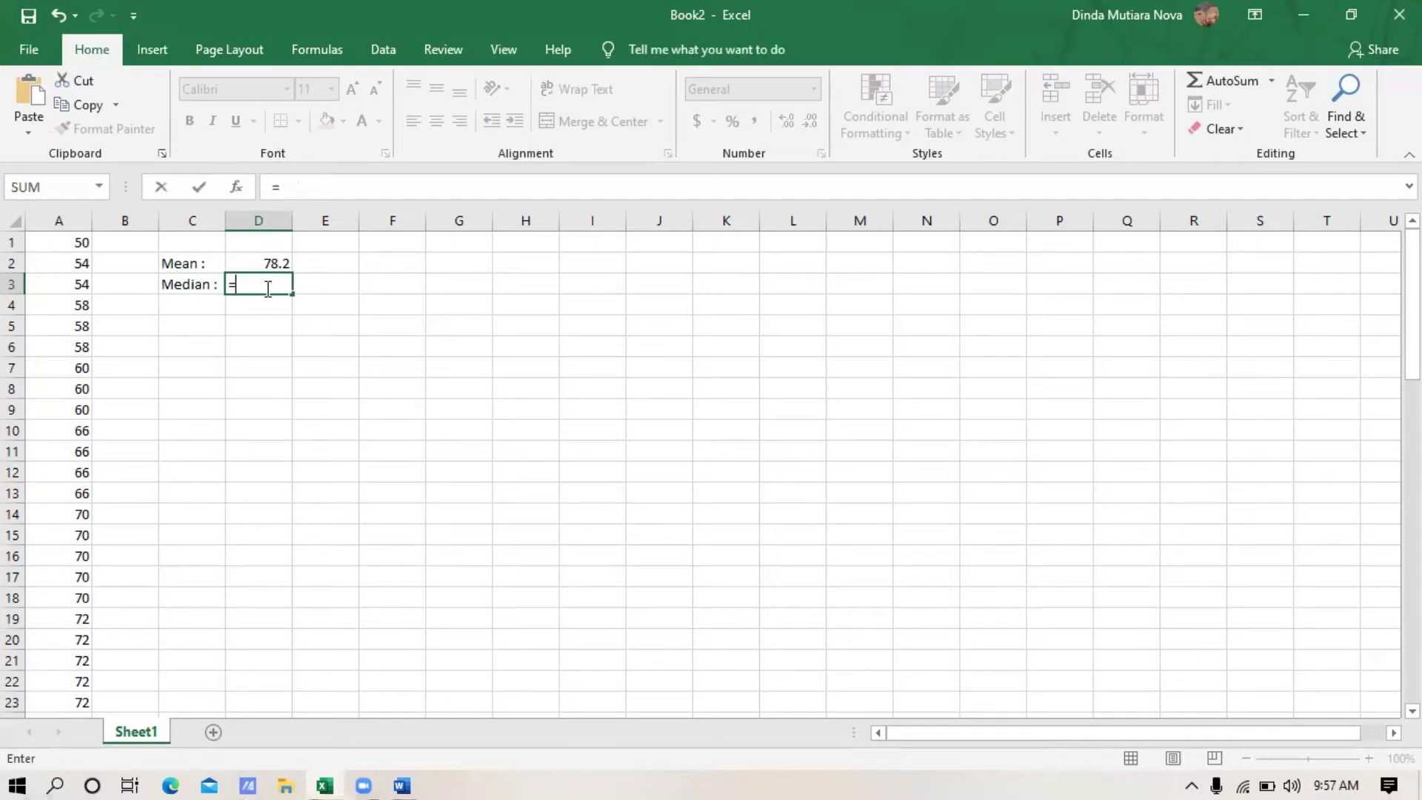
{"action": "type", "text": "m"}
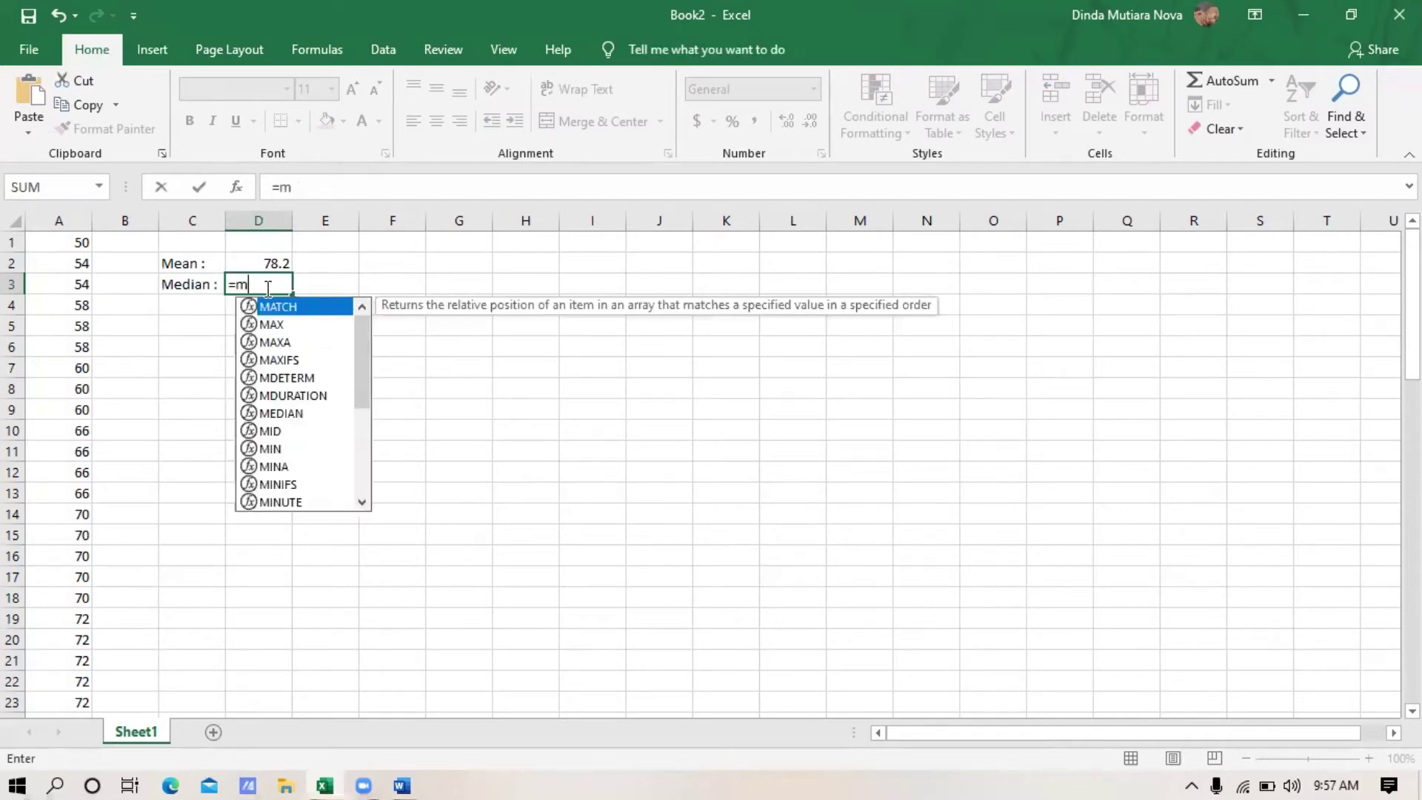
{"action": "type", "text": "edian"}
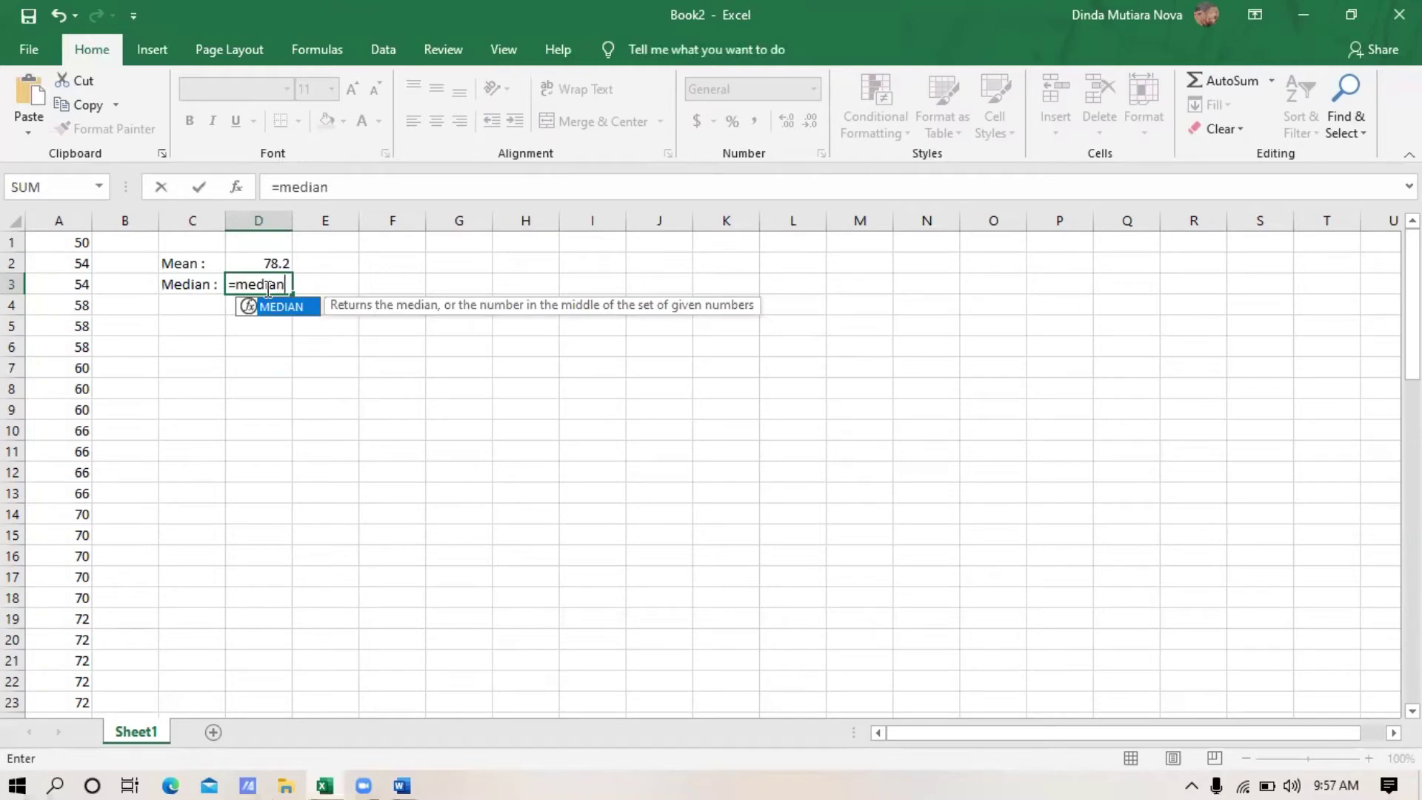
{"action": "type", "text": "("}
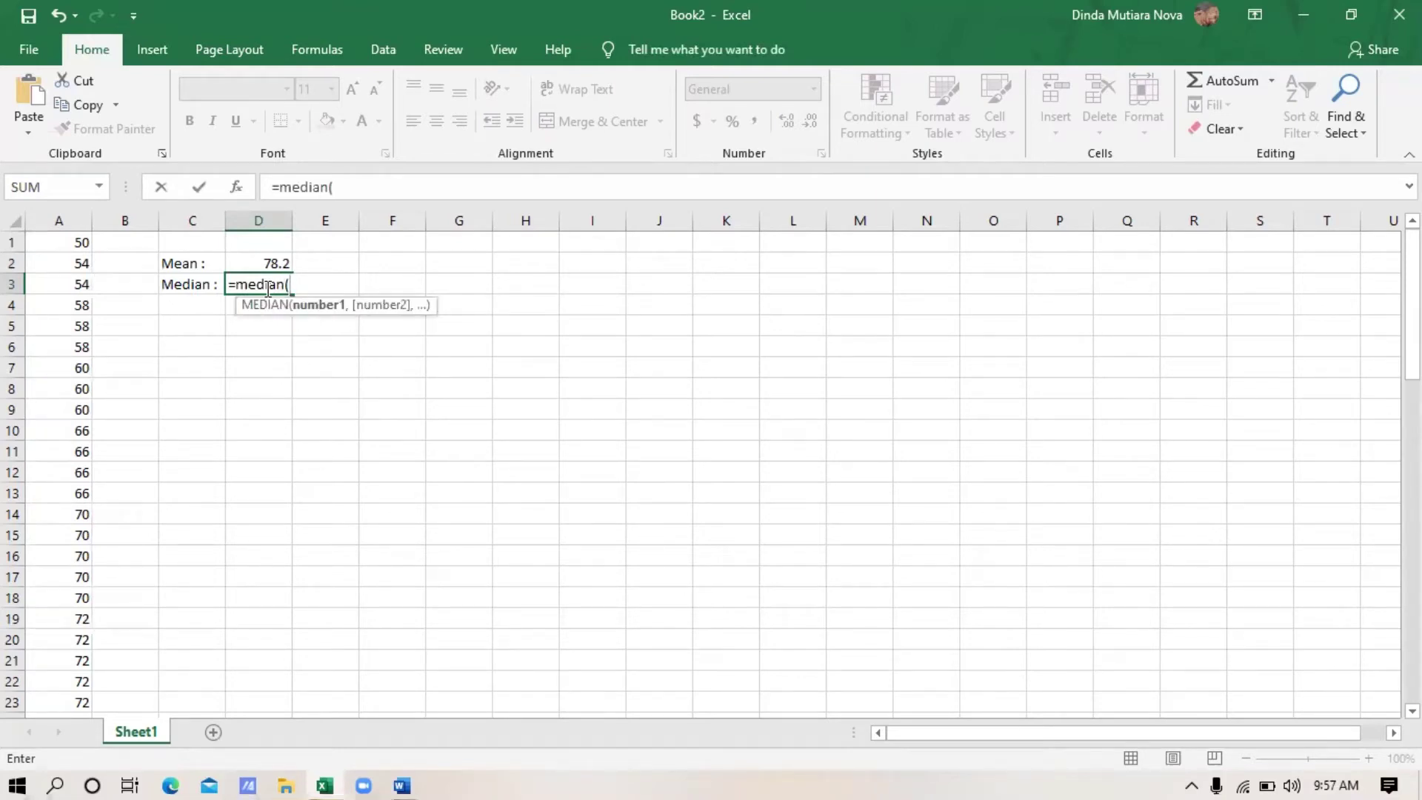
{"action": "left_click", "coordinate": [72, 214]}
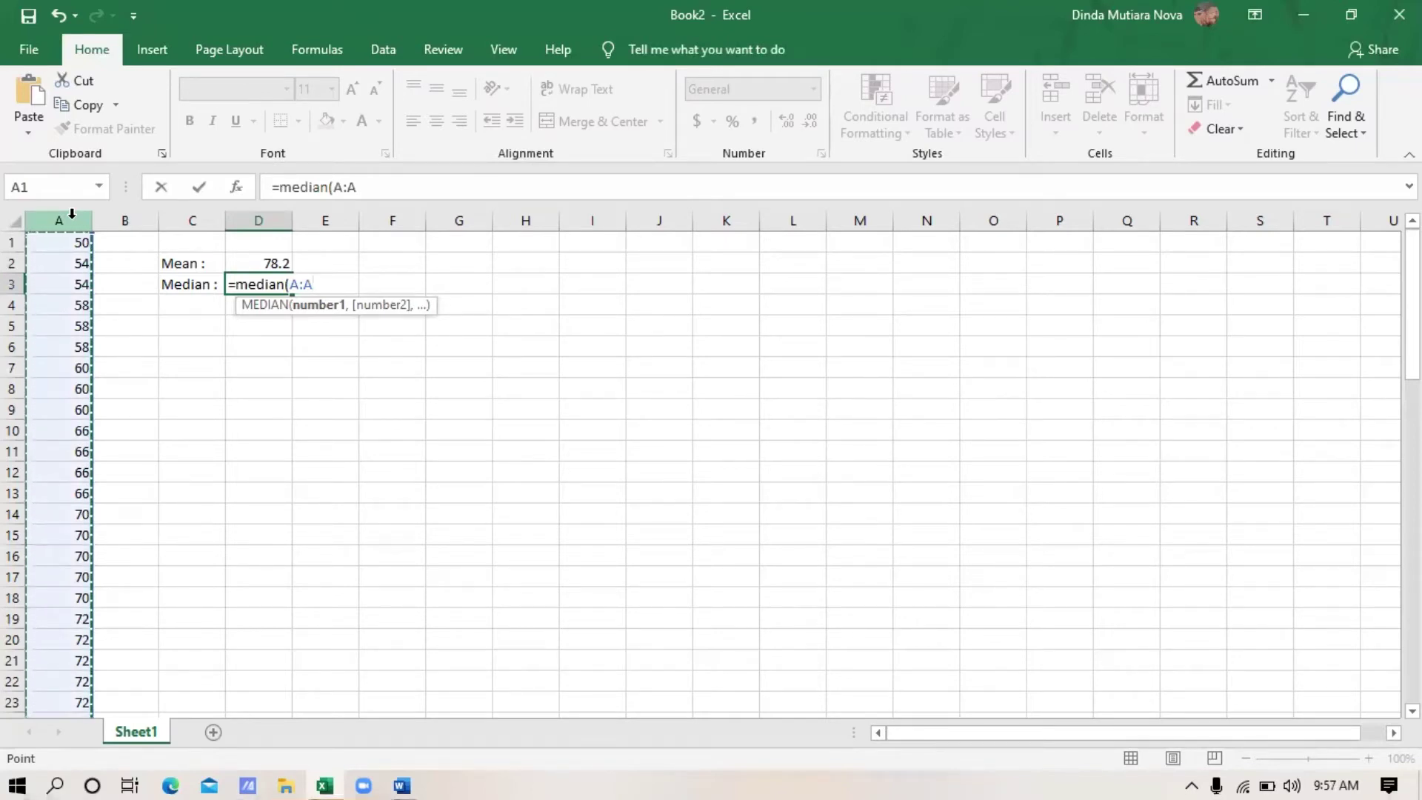
{"action": "type", "text": ")"}
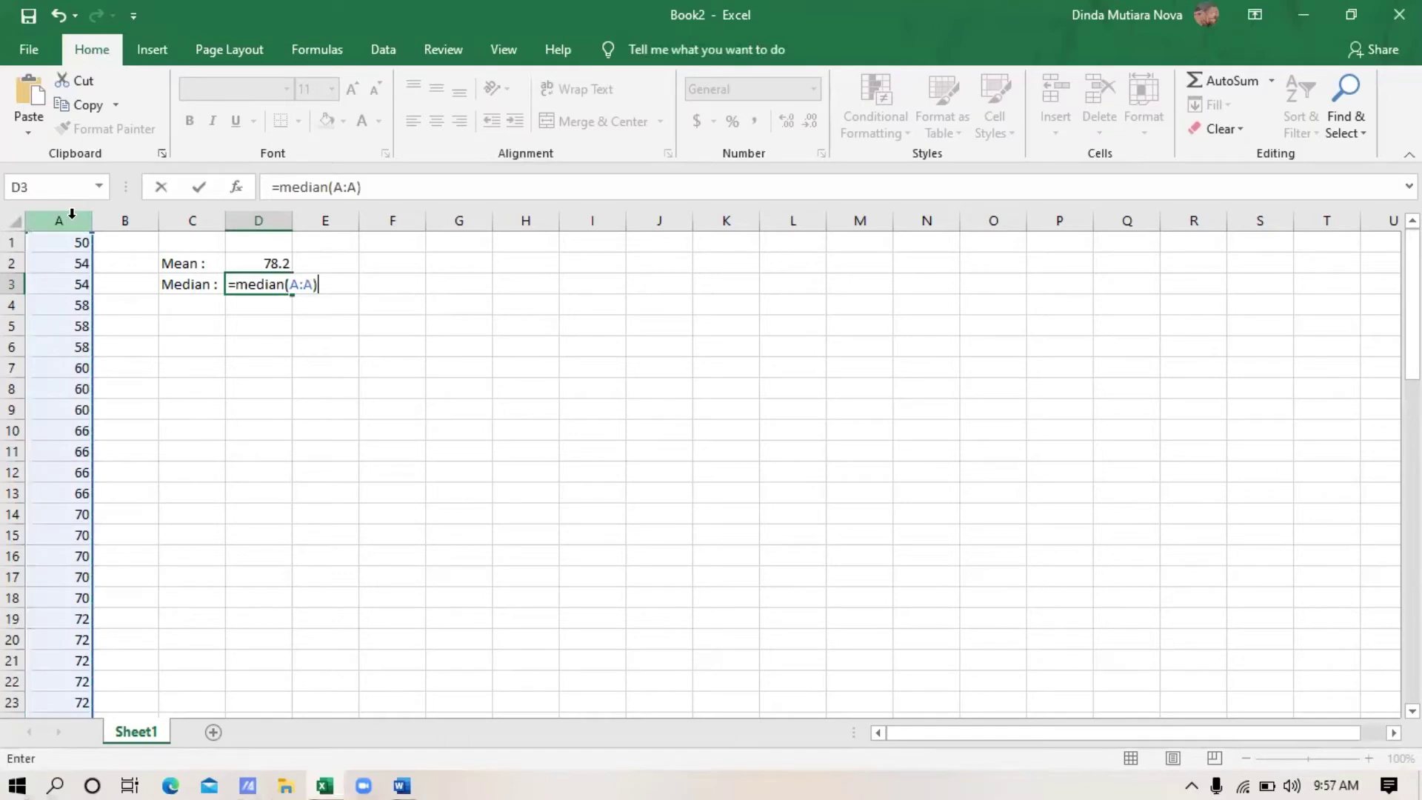
{"action": "key", "text": "Return"}
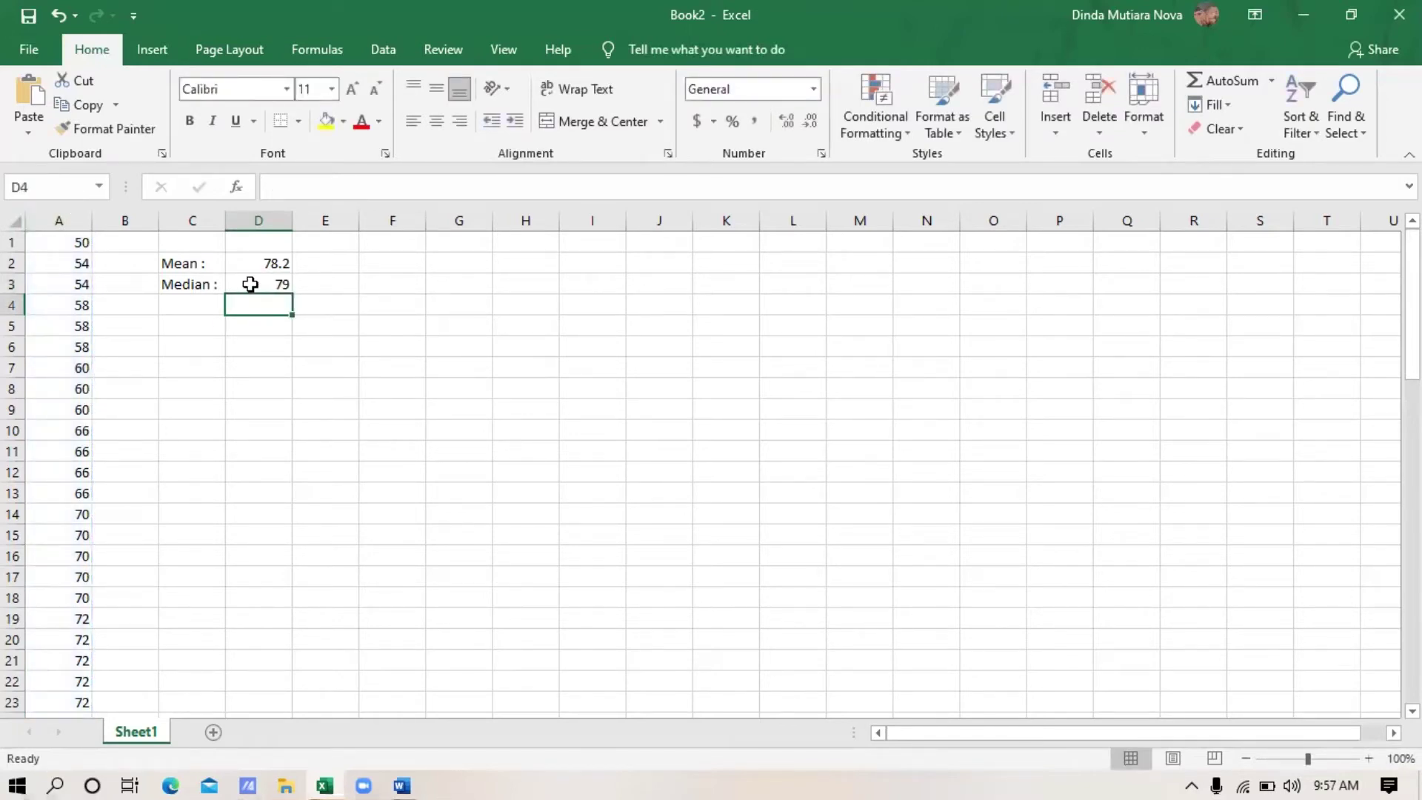
Step: Label cell C4 "Mode :" and calculate the mode of column A in D4 with =MODE(A:A)
{"action": "left_click", "coordinate": [61, 221]}
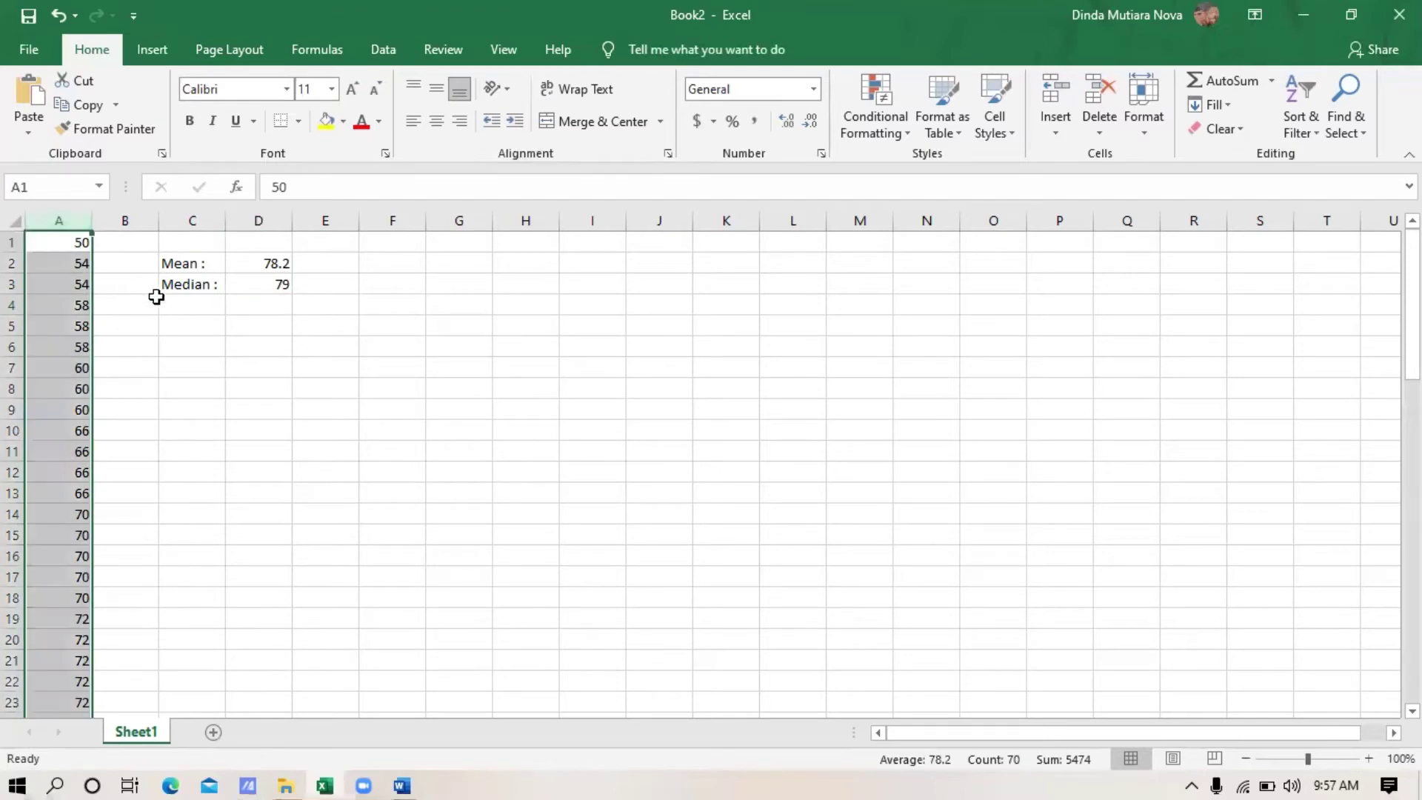
{"action": "left_click", "coordinate": [184, 312]}
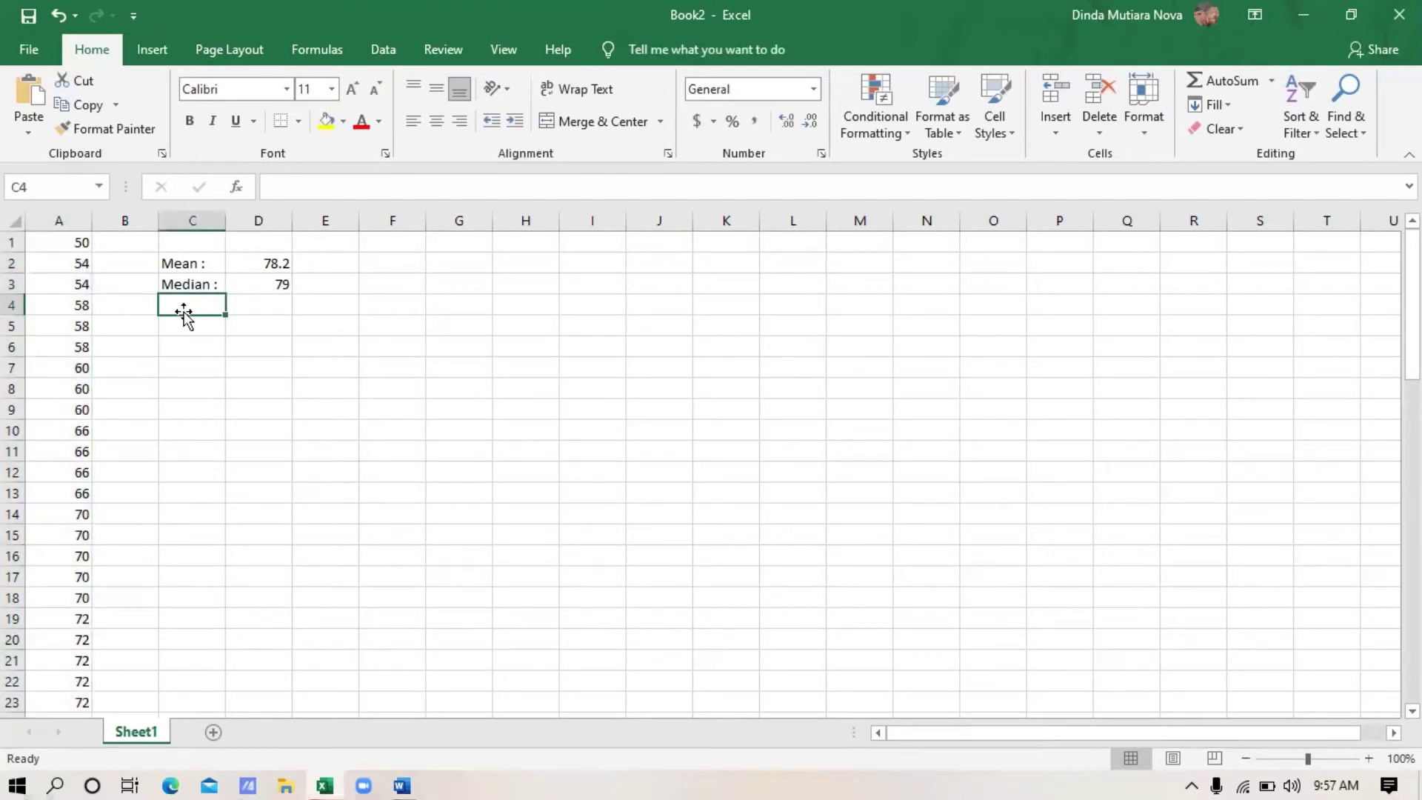
{"action": "type", "text": "Mode :"}
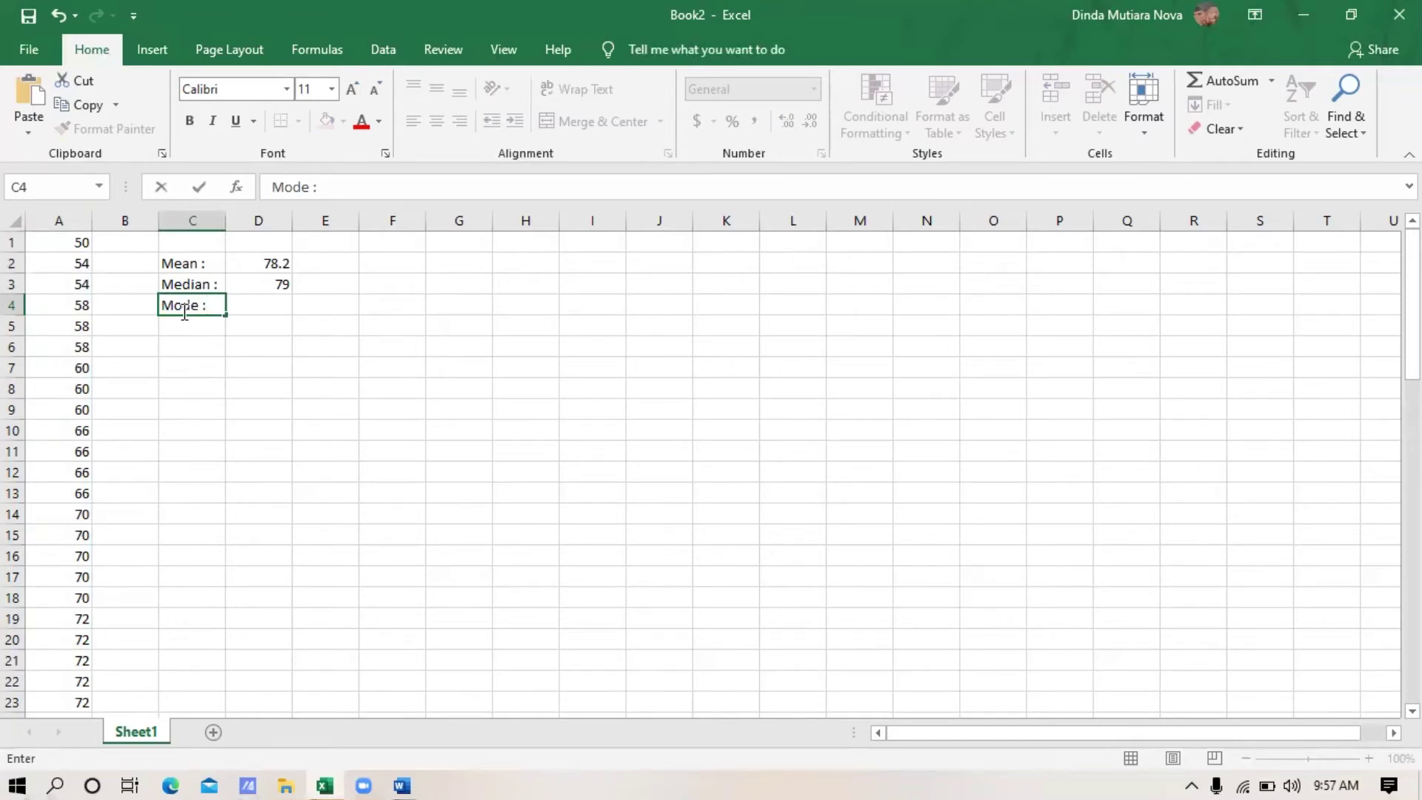
{"action": "key", "text": "Tab"}
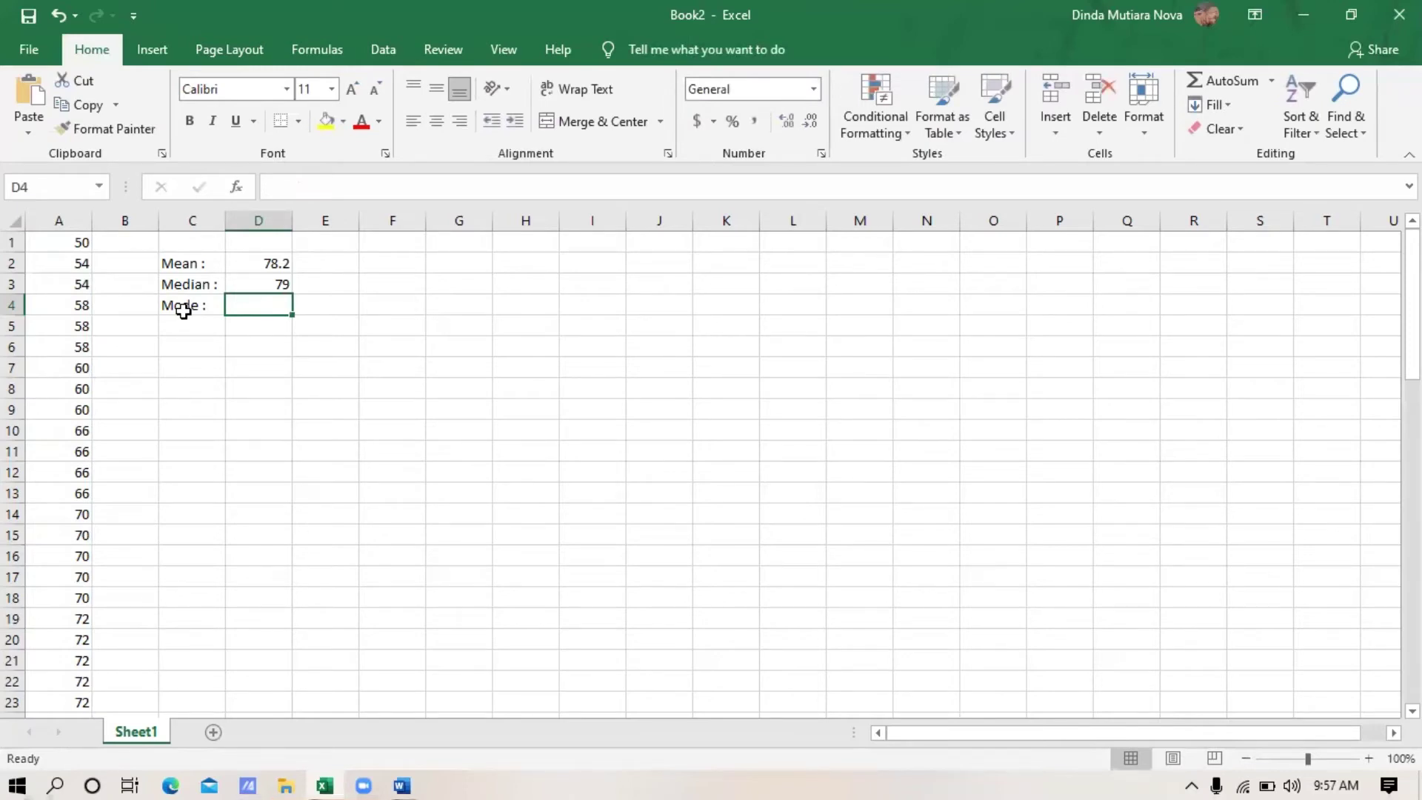
{"action": "type", "text": "="}
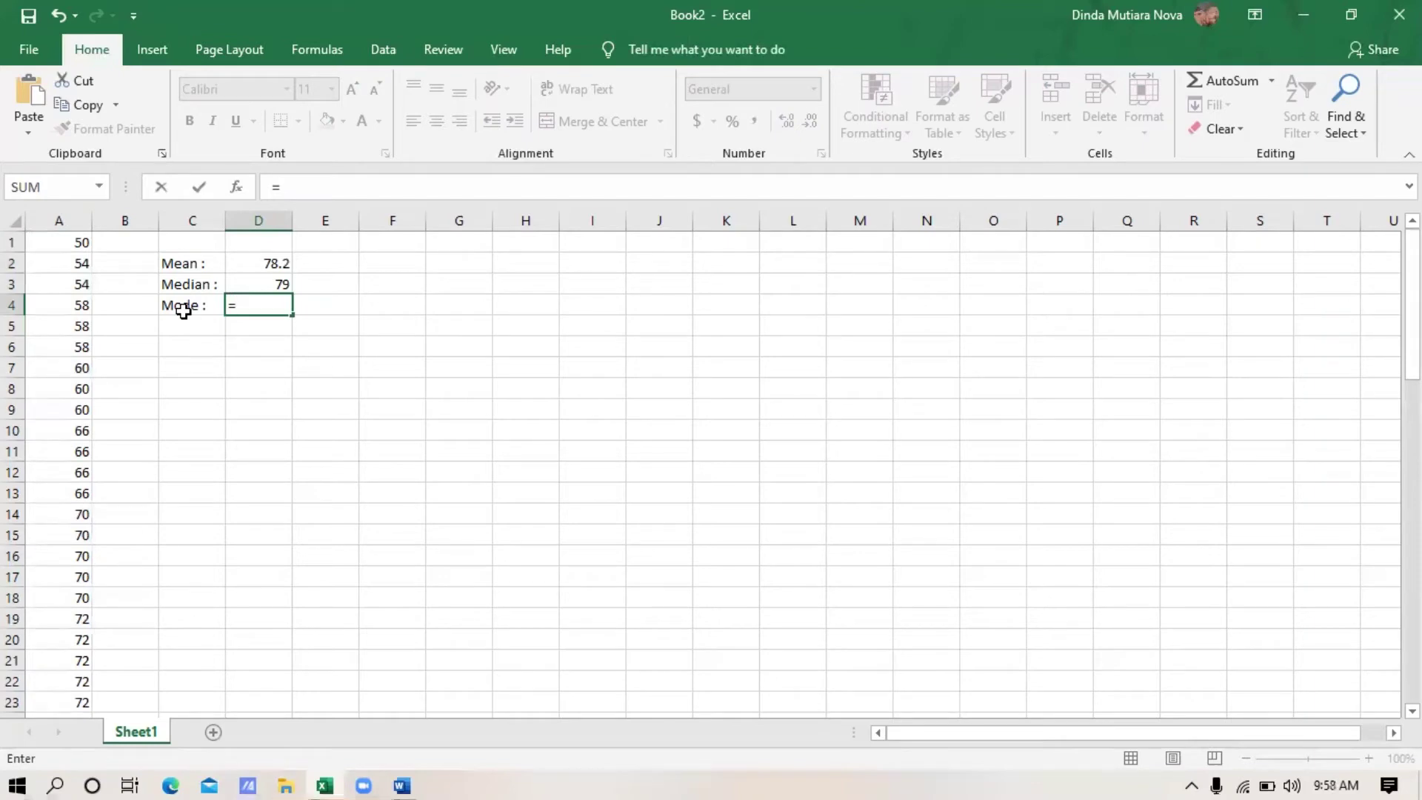
{"action": "type", "text": "mode"}
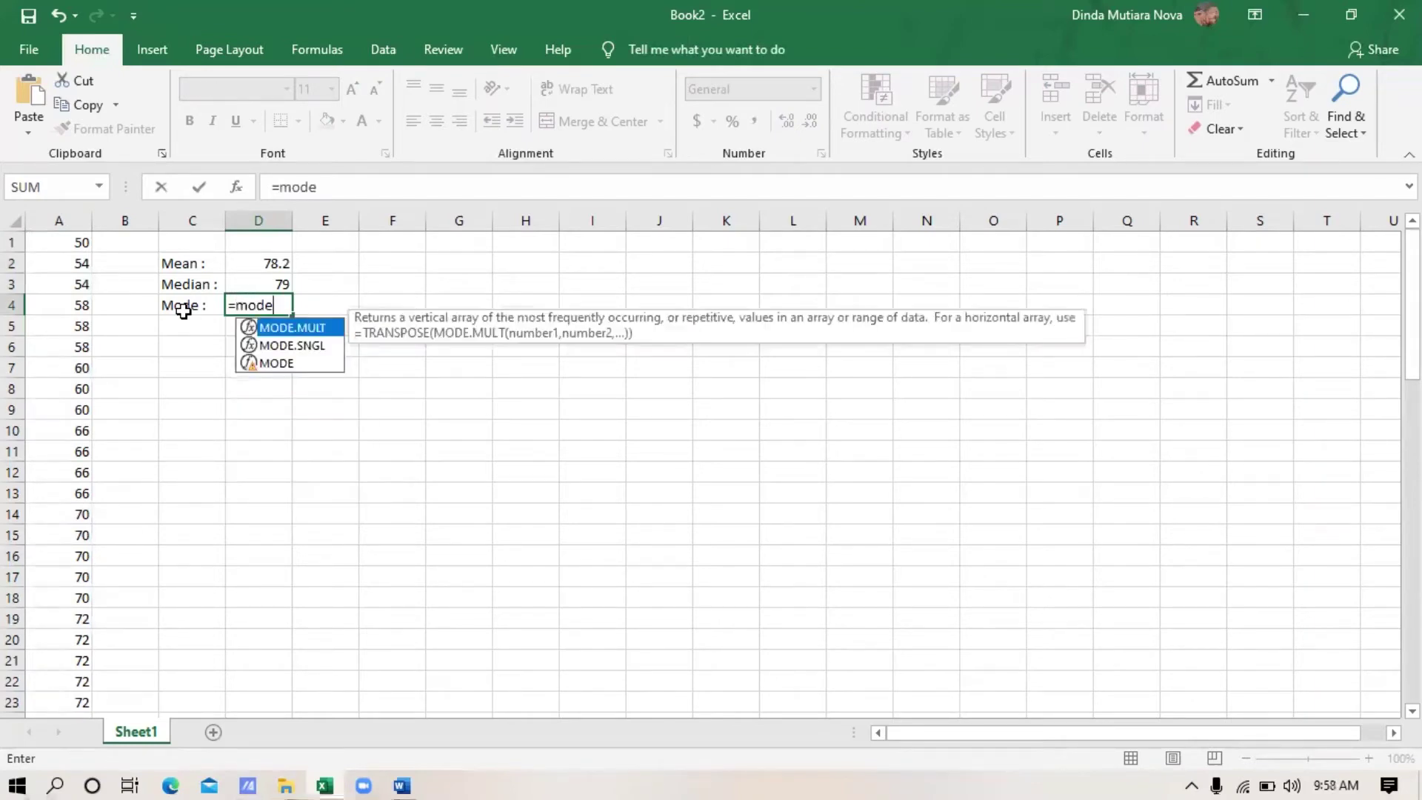
{"action": "type", "text": "("}
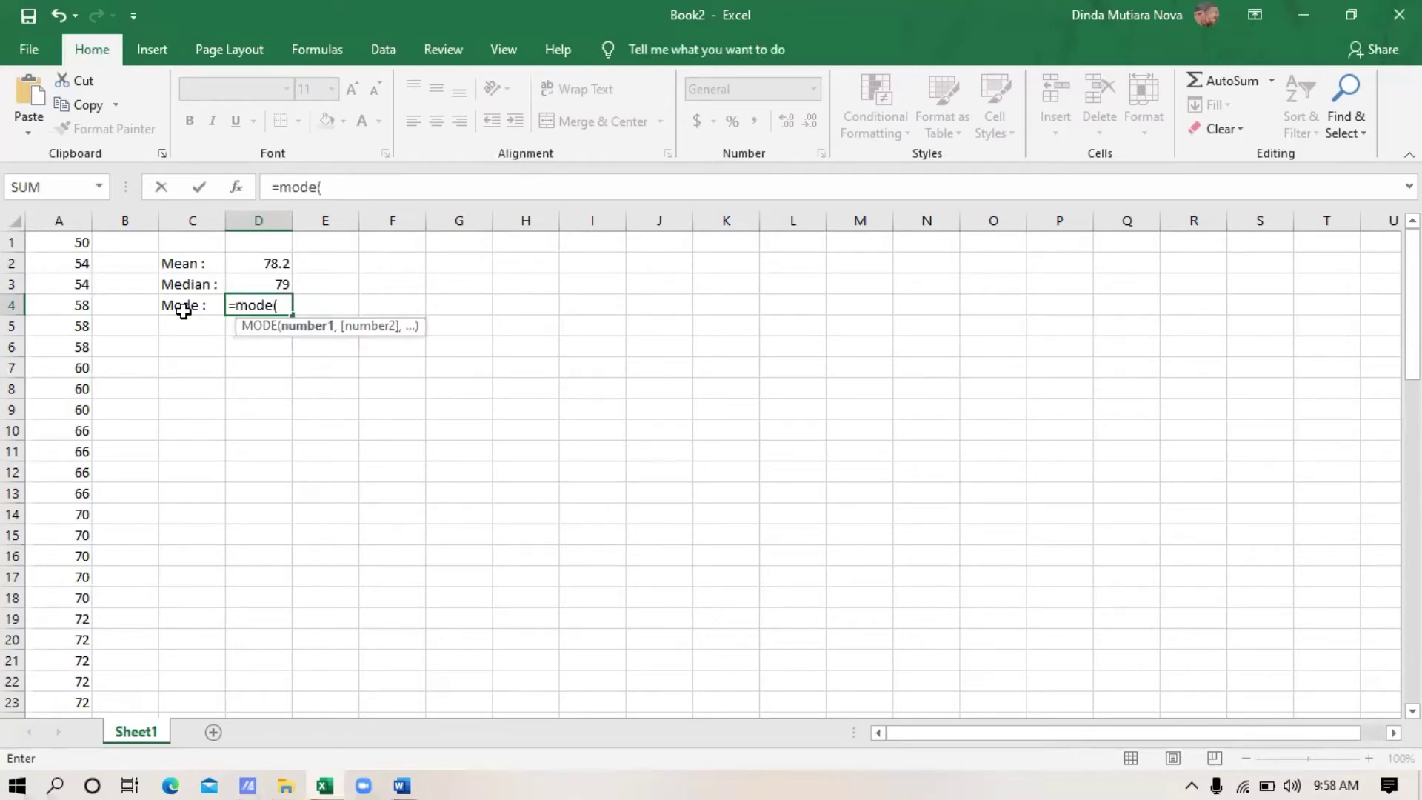
{"action": "left_click", "coordinate": [78, 221]}
{"action": "type", "text": ")"}
{"action": "key", "text": "Return"}
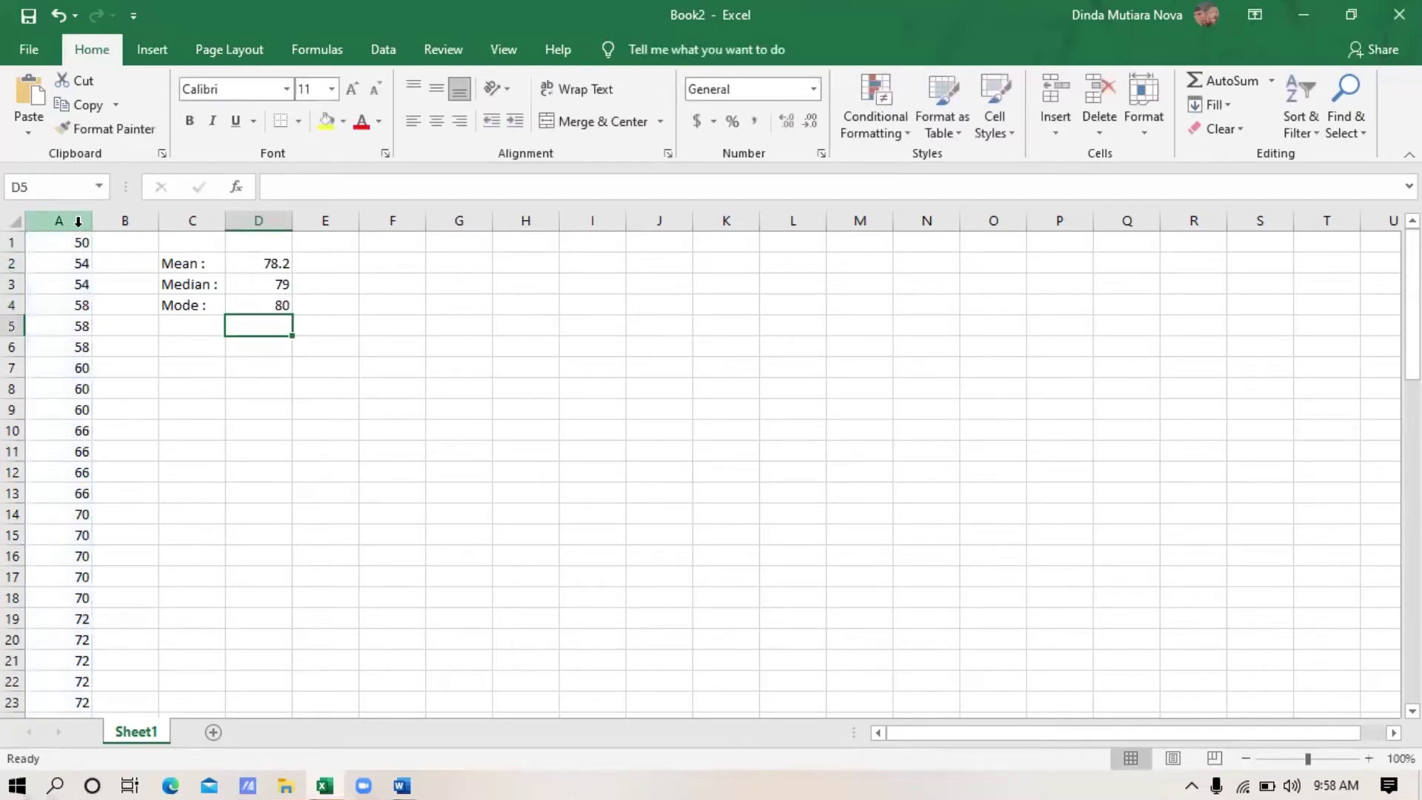
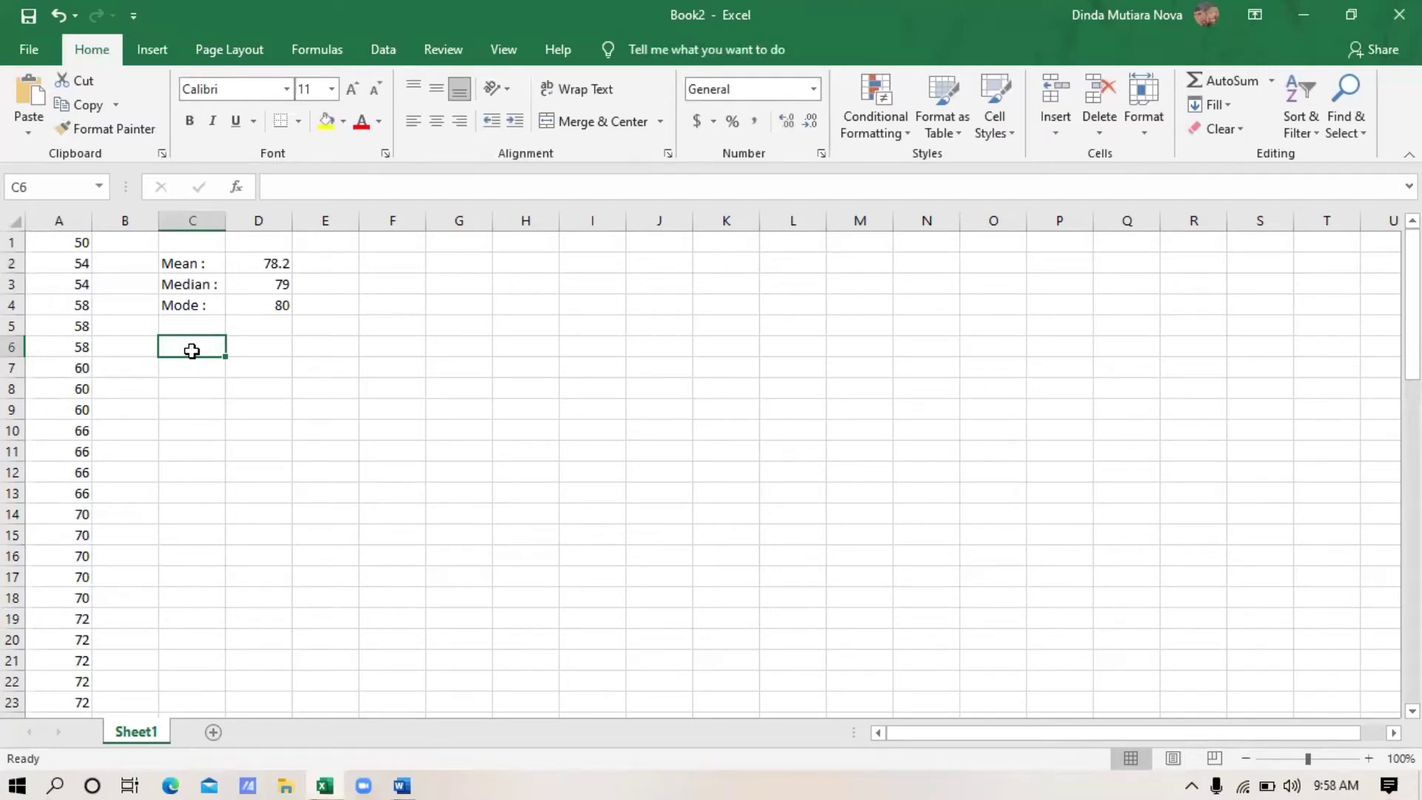
Step: Label cell C6 "Range :", leaving row 5 blank below the mode
{"action": "type", "text": "Ran"}
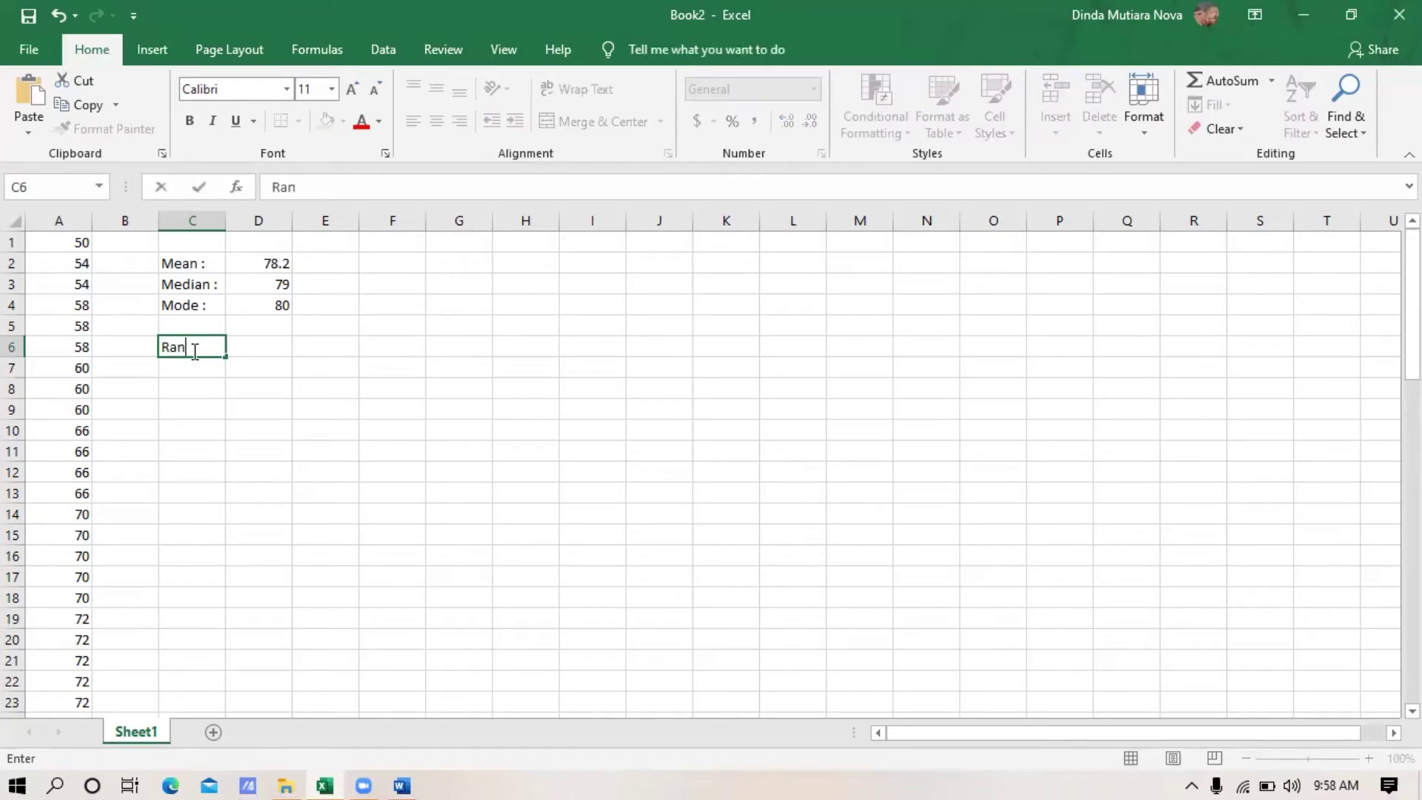
{"action": "type", "text": "ge :"}
{"action": "key", "text": "Tab"}
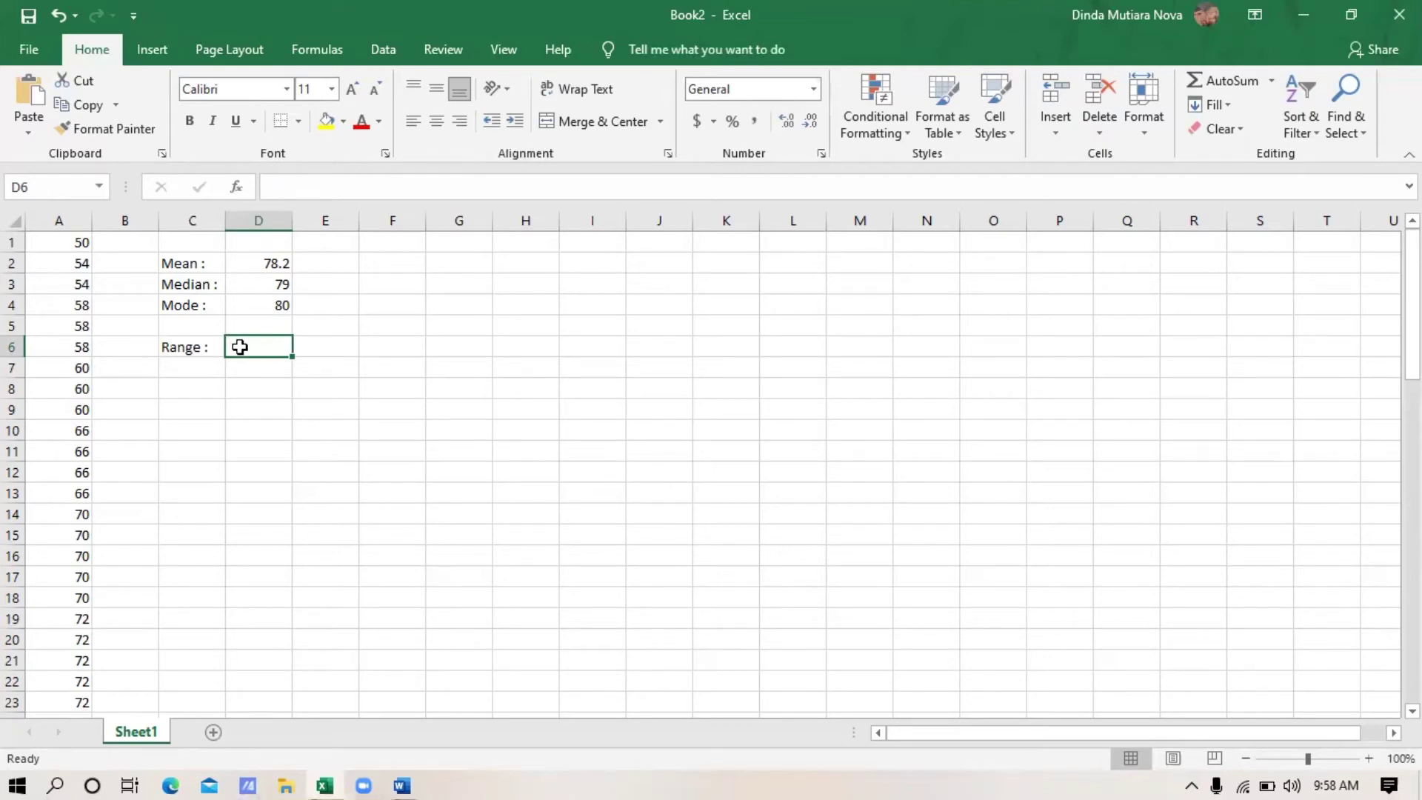
Step: Calculate the range of the sorted scores in D6 with the formula =(A70-A1)
{"action": "type", "text": "="}
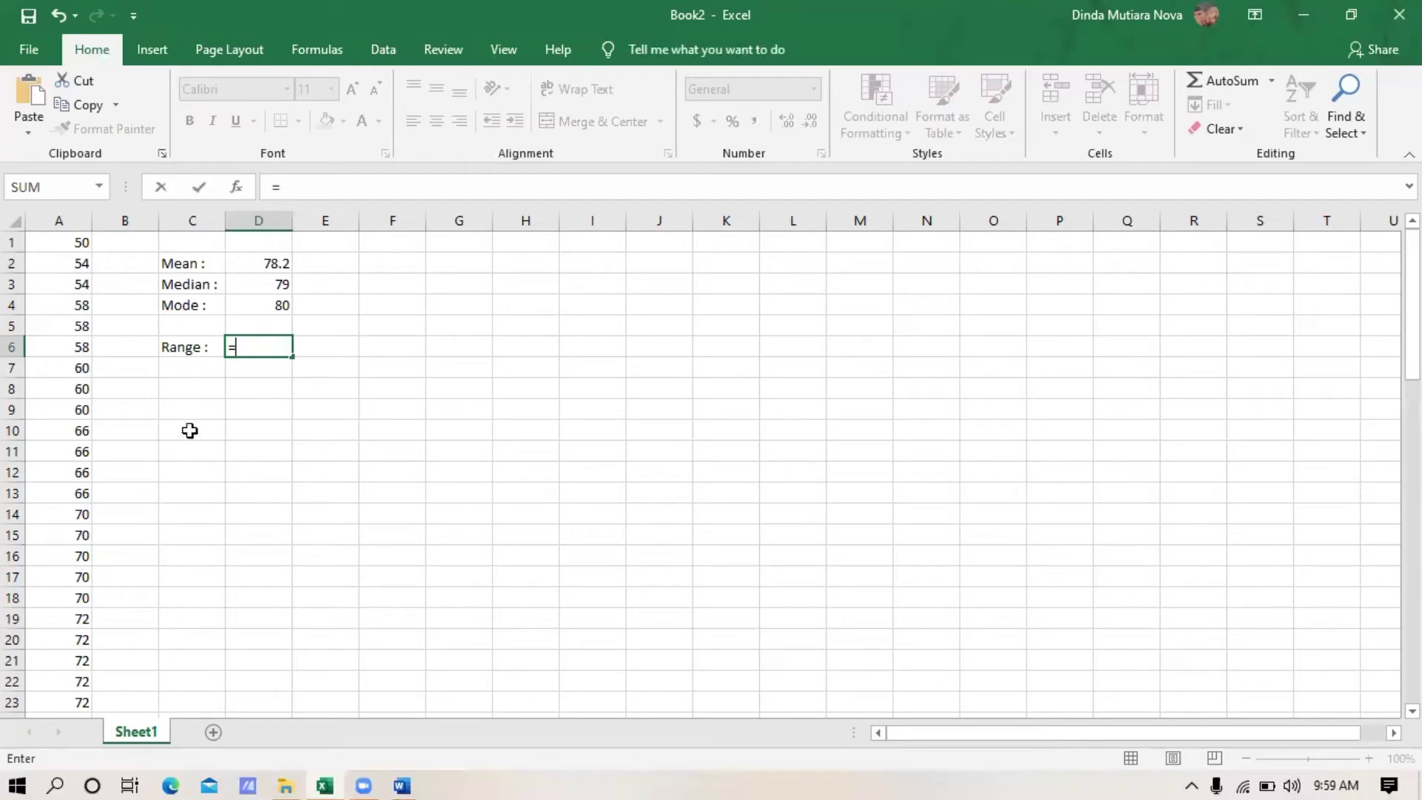
{"action": "left_click_drag", "start_coordinate": [1412, 318], "coordinate": [1412, 628]}
{"action": "left_click", "coordinate": [52, 645]}
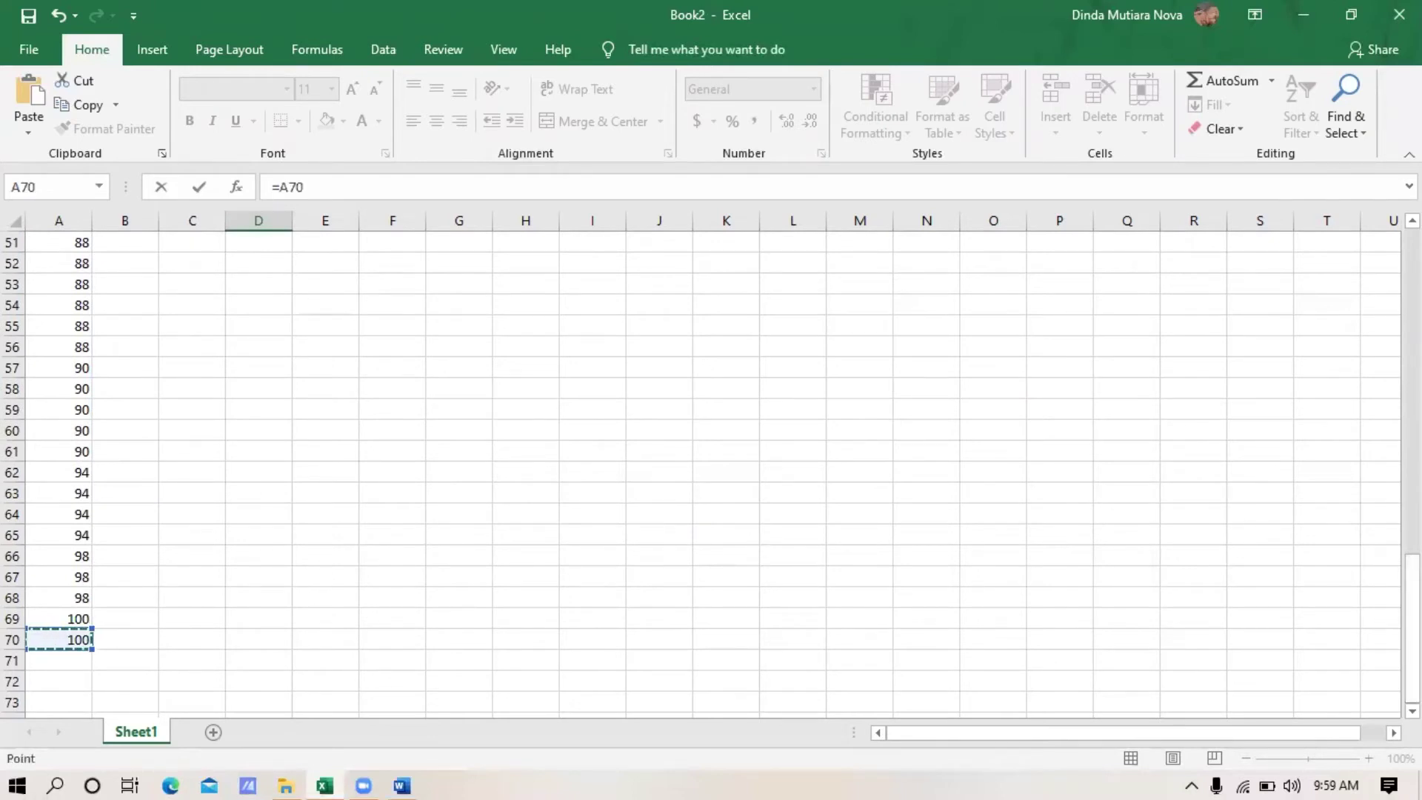
{"action": "left_click_drag", "start_coordinate": [1412, 629], "coordinate": [1412, 300]}
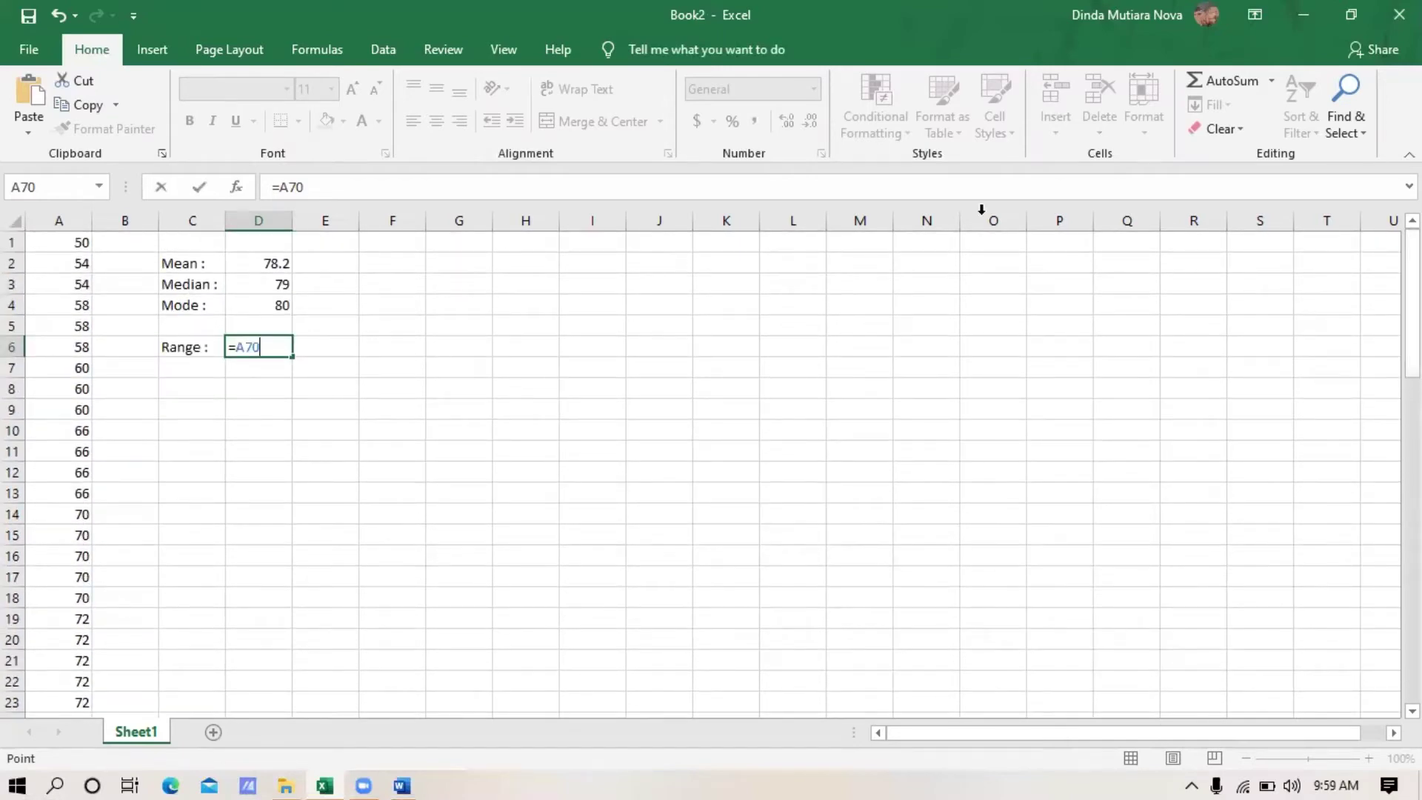
{"action": "left_click", "coordinate": [239, 346]}
{"action": "type", "text": "("}
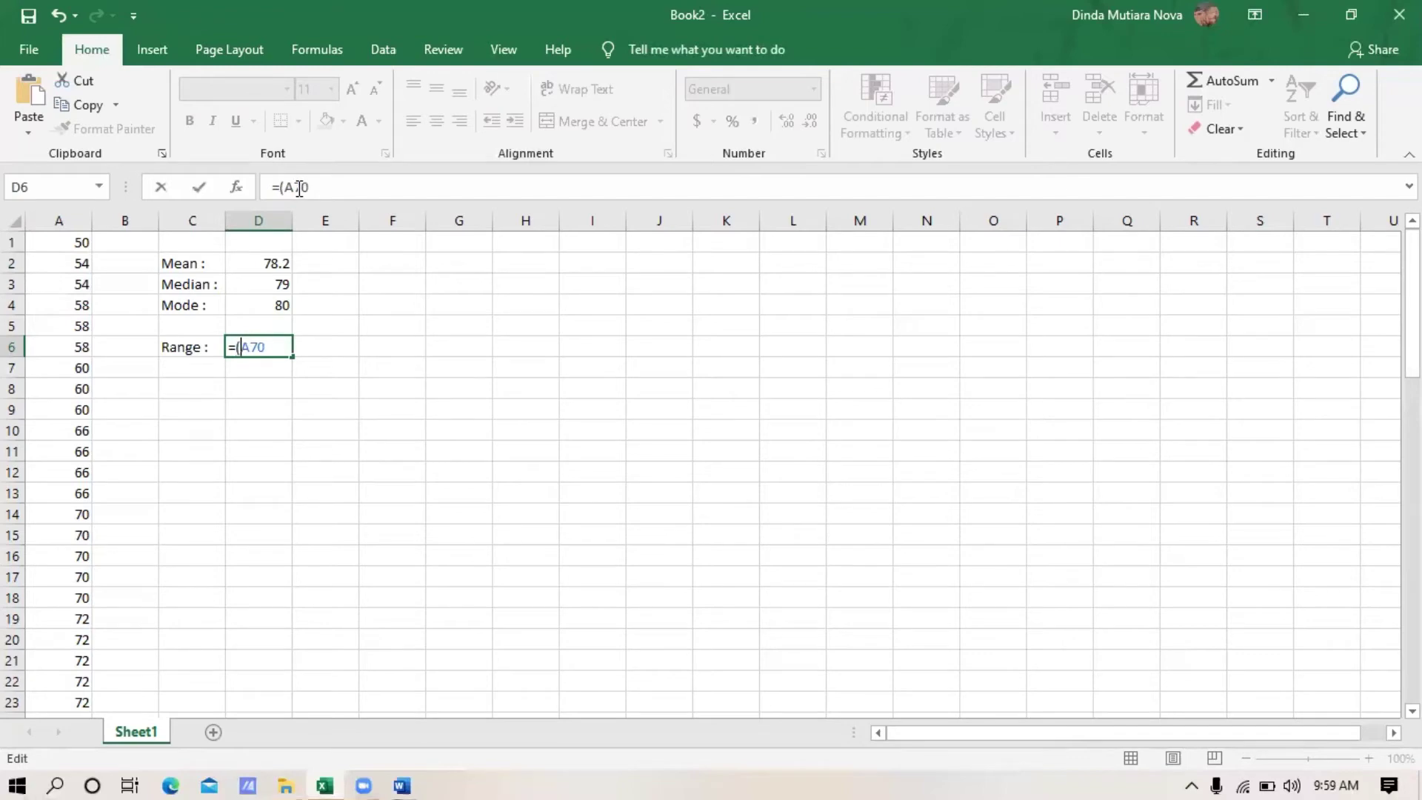
{"action": "key", "text": "Right"}
{"action": "key", "text": "Right"}
{"action": "key", "text": "Right"}
{"action": "left_click", "coordinate": [75, 239]}
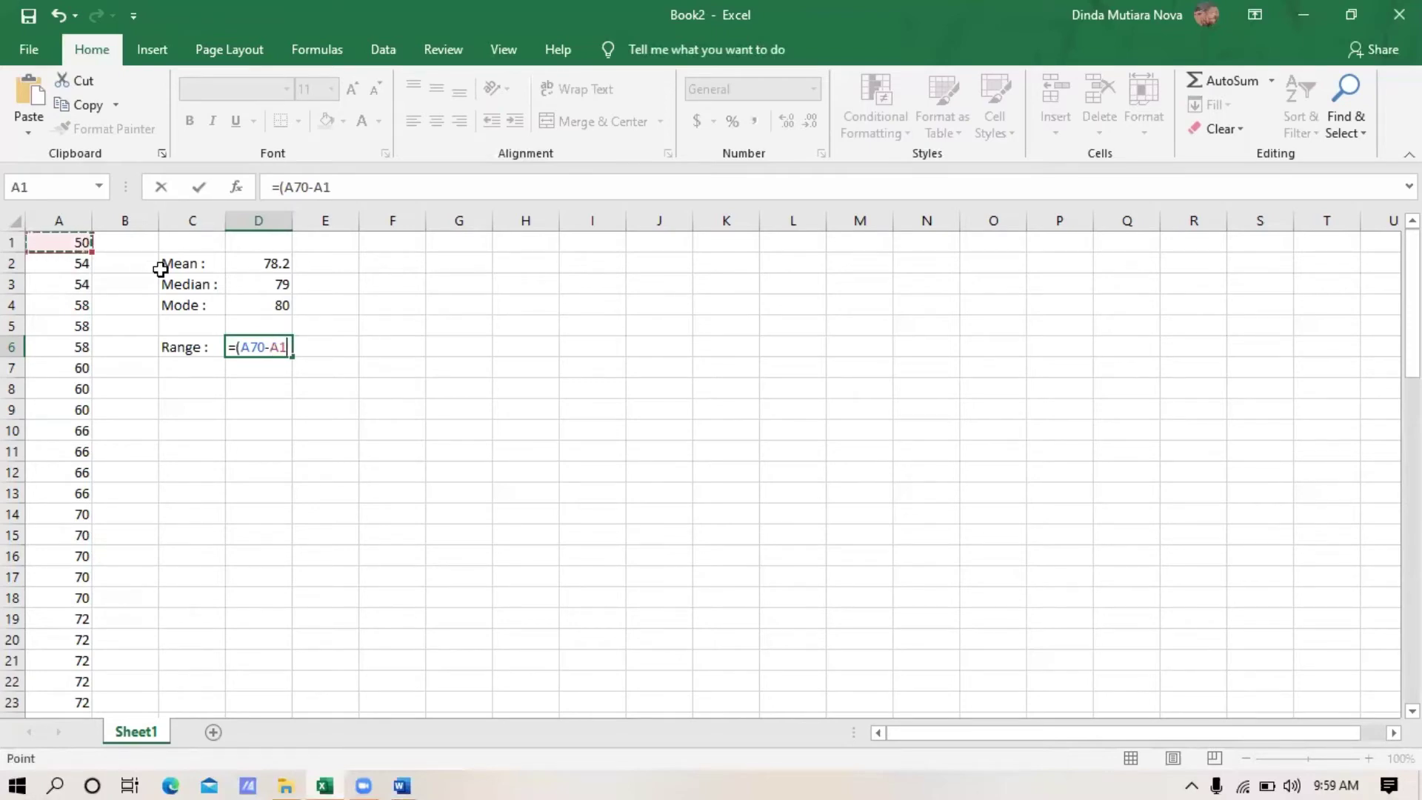
{"action": "type", "text": ")"}
{"action": "key", "text": "Return"}
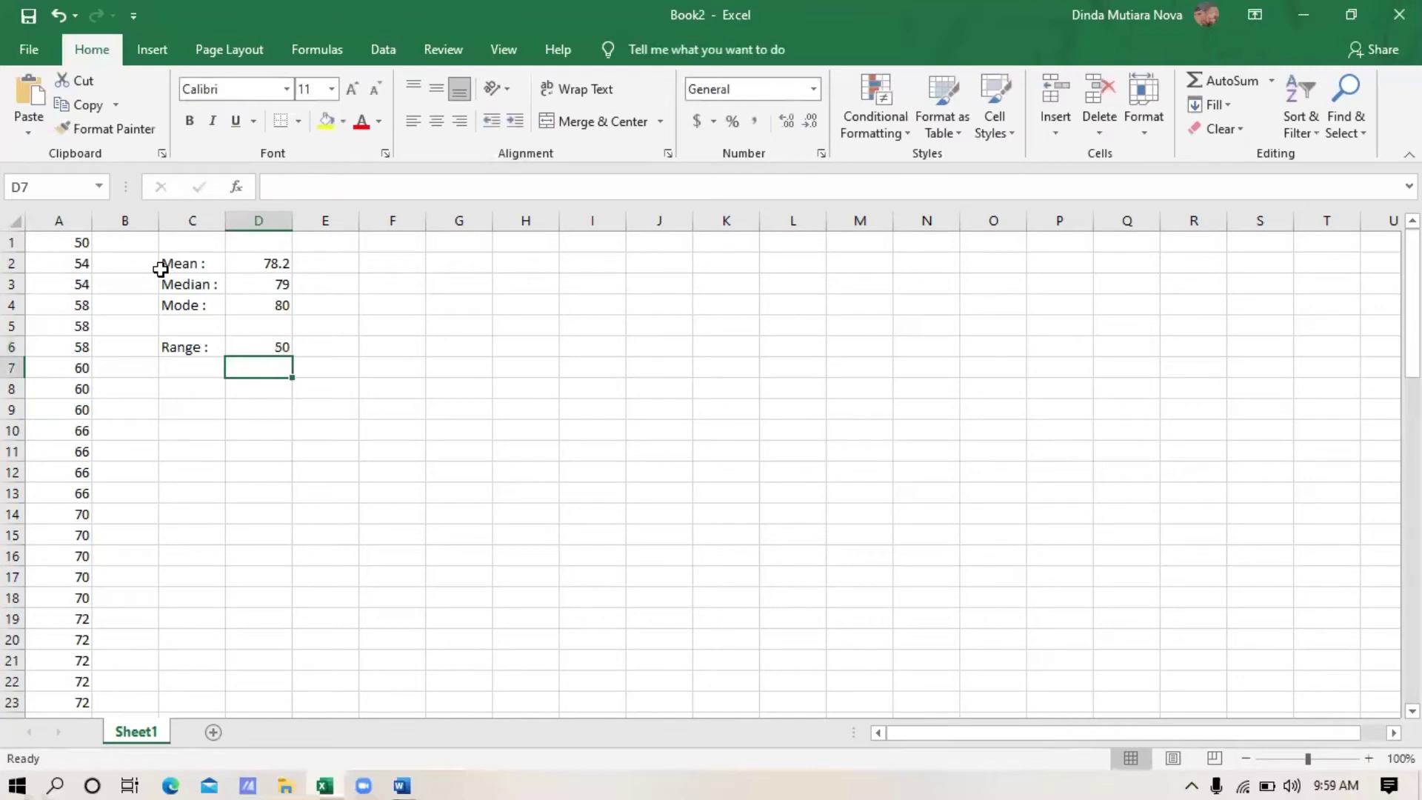
{"action": "left_click", "coordinate": [262, 346]}
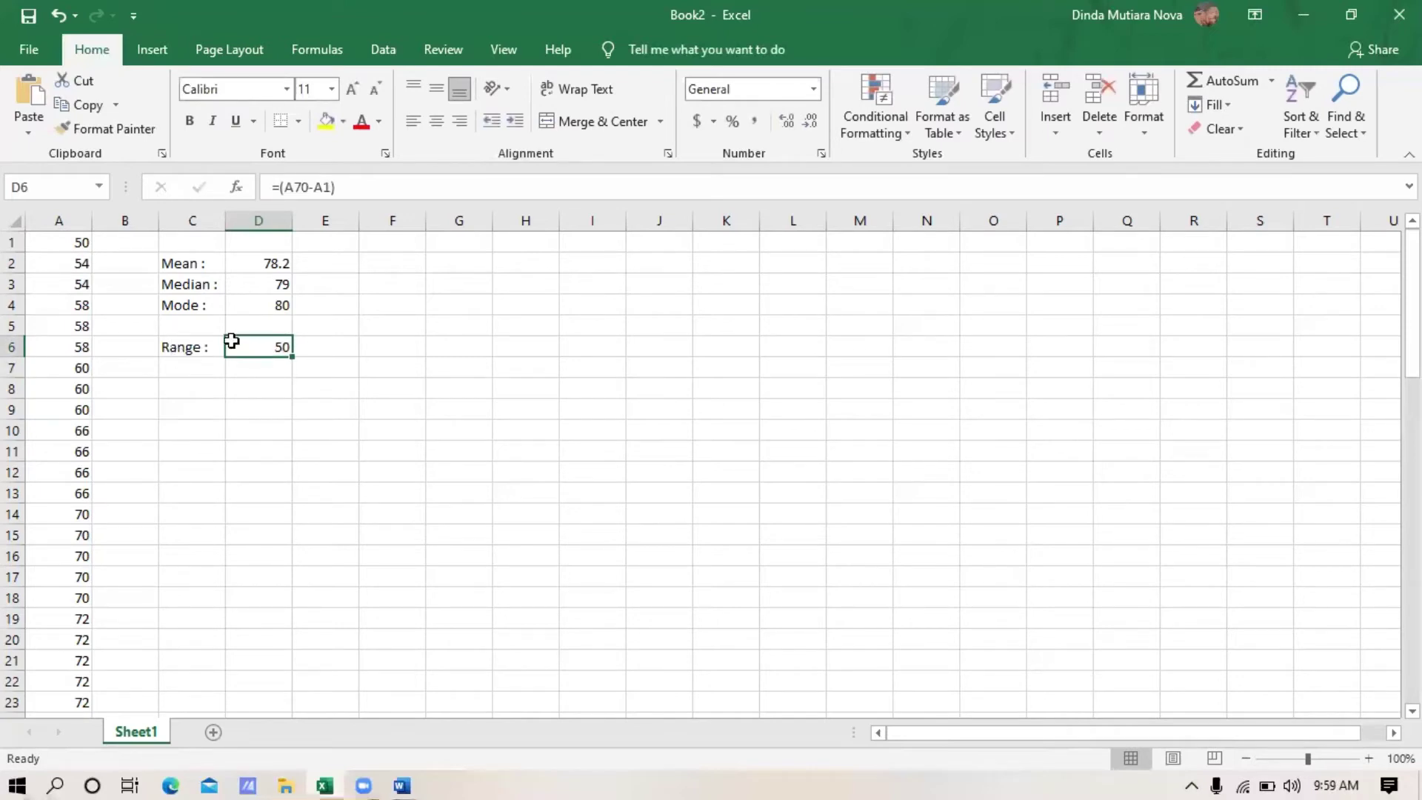
Step: Label cell C7 "Q1 :" directly below the Range label
{"action": "left_click", "coordinate": [56, 222]}
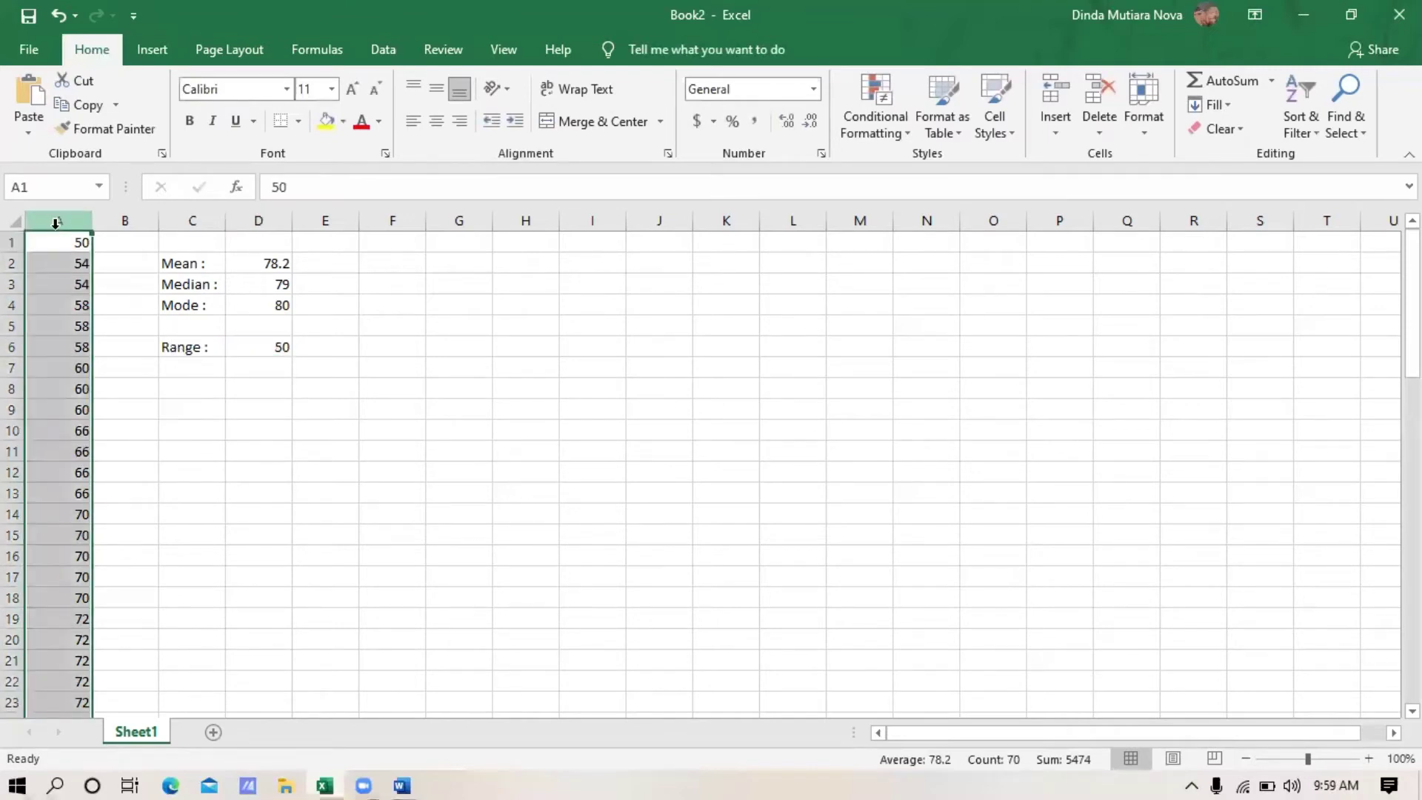
{"action": "left_click", "coordinate": [179, 368]}
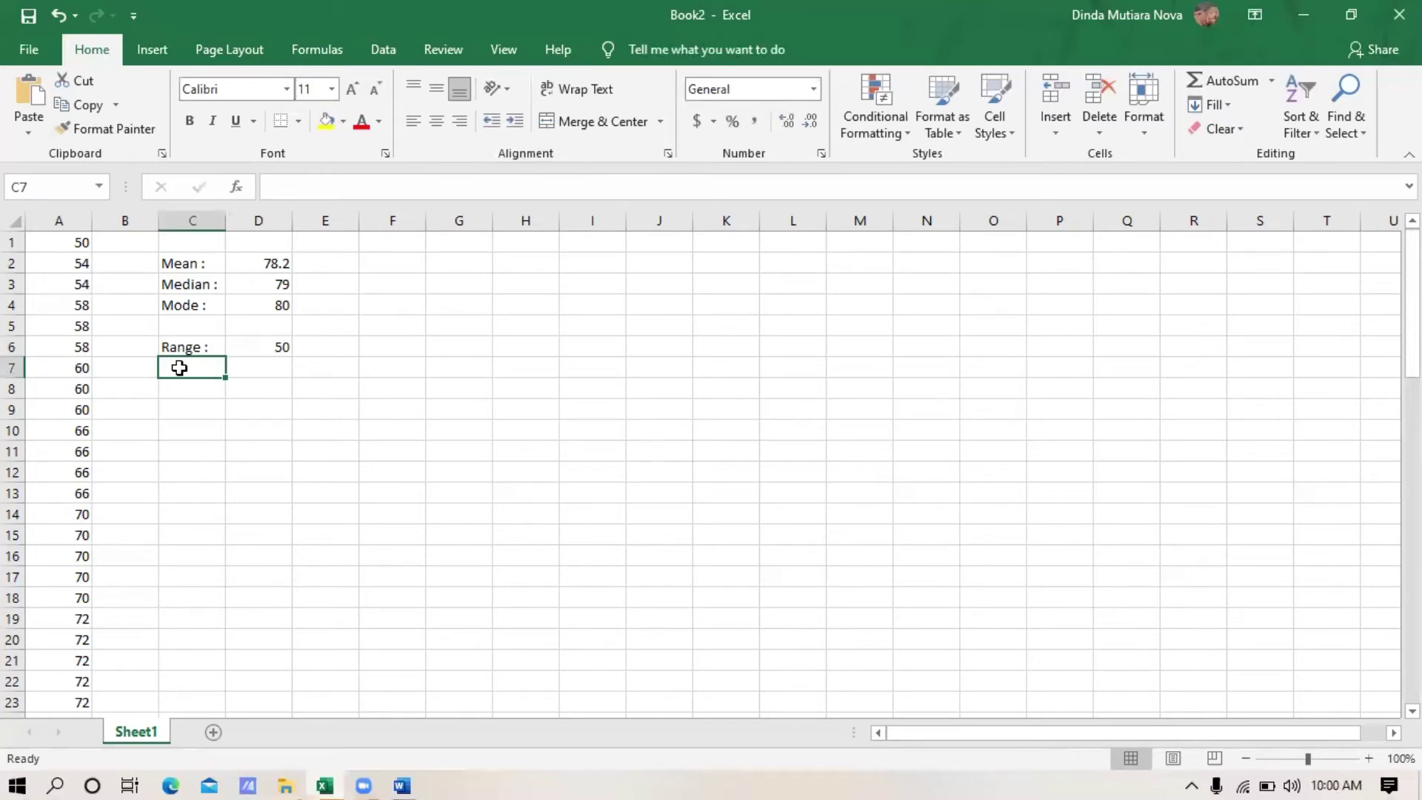
{"action": "type", "text": "Q1 :"}
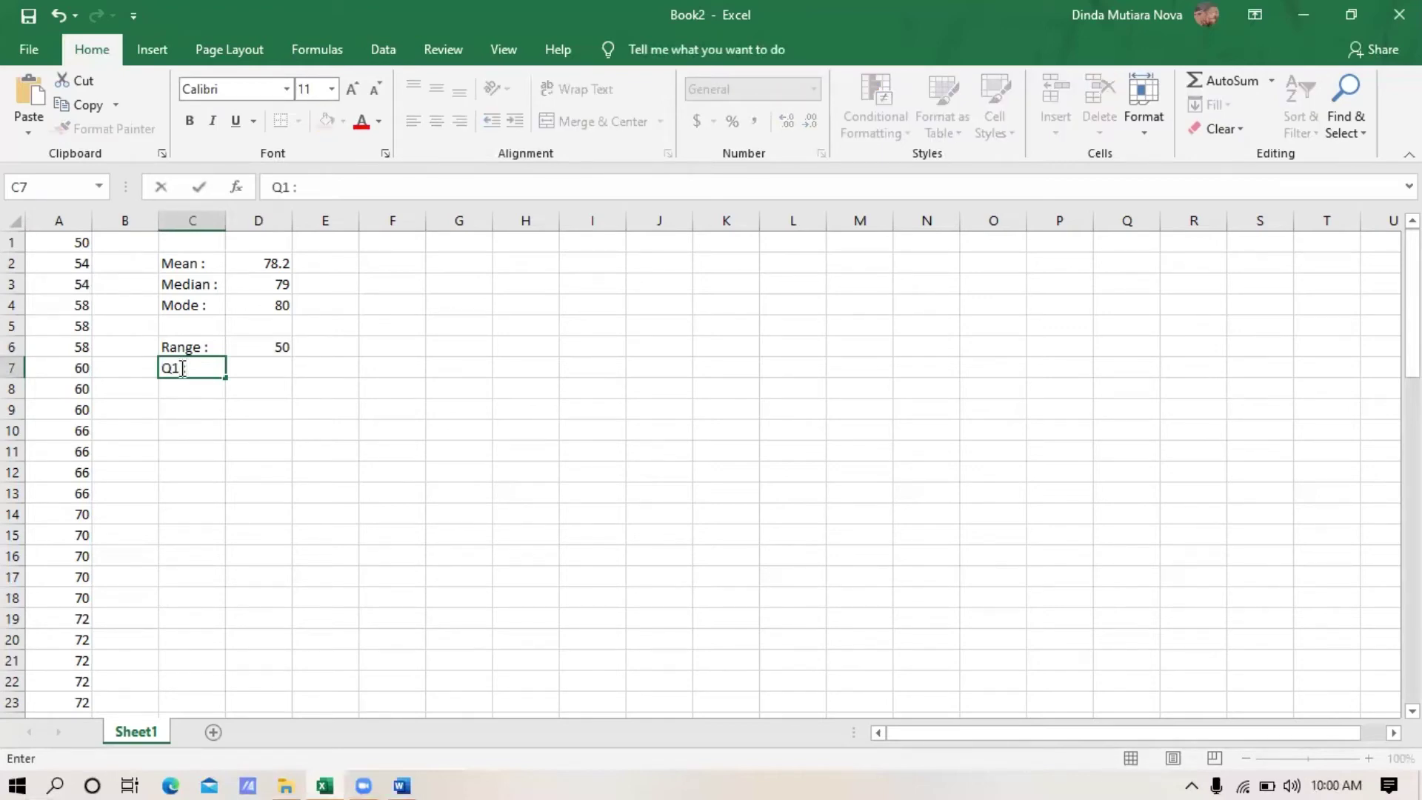
{"action": "key", "text": "Tab"}
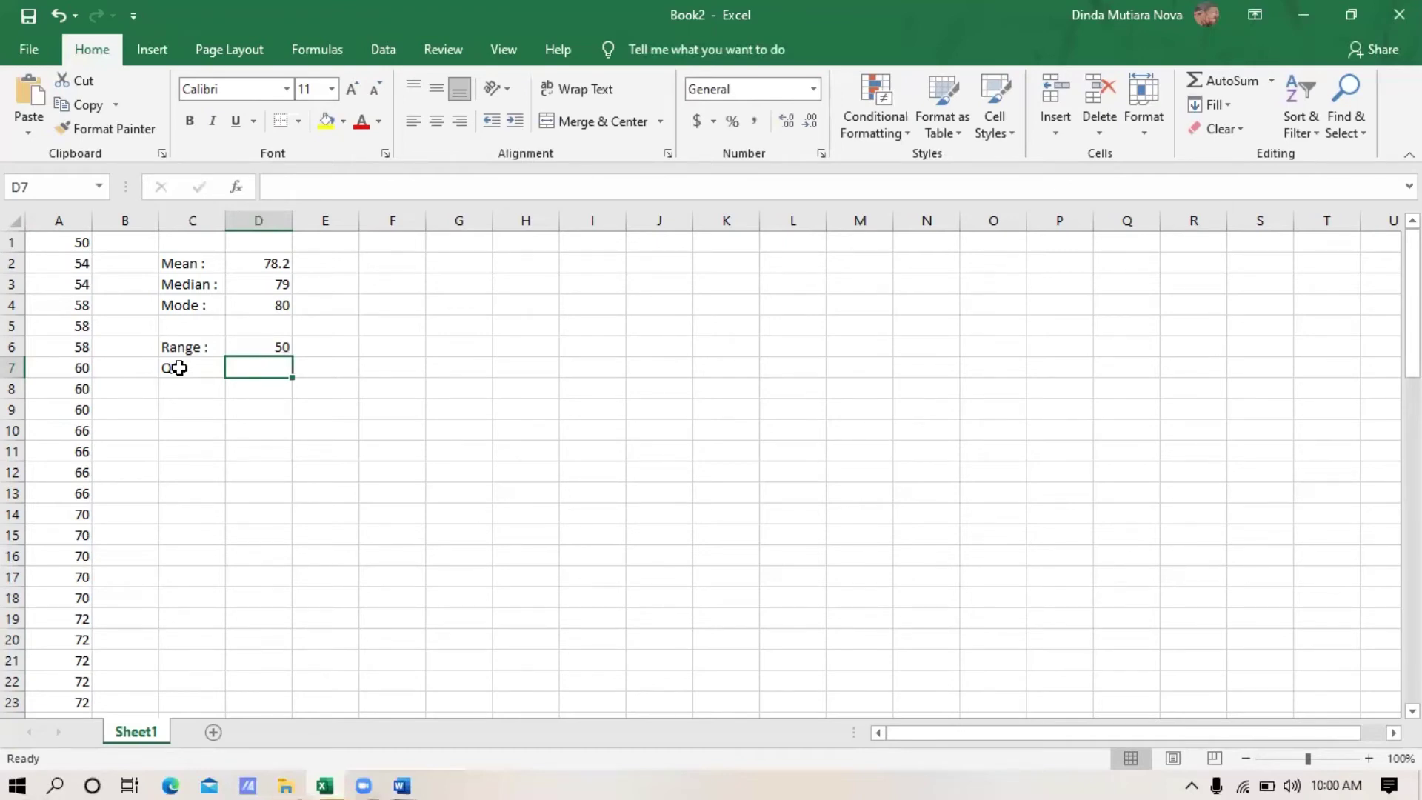
Step: Calculate the first quartile of column A in D7 with the formula =QUARTILE(A:A,1)
{"action": "type", "text": "="}
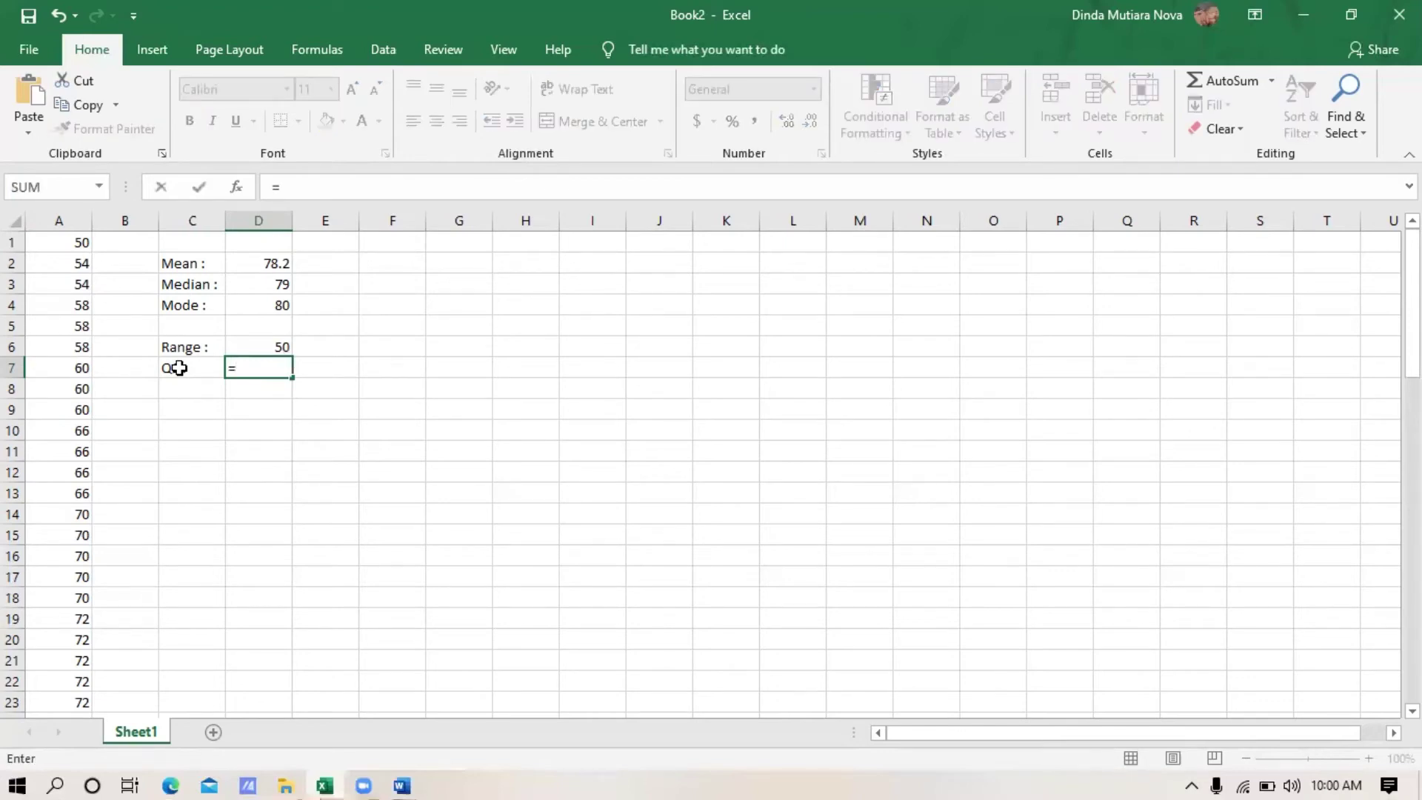
{"action": "type", "text": "q"}
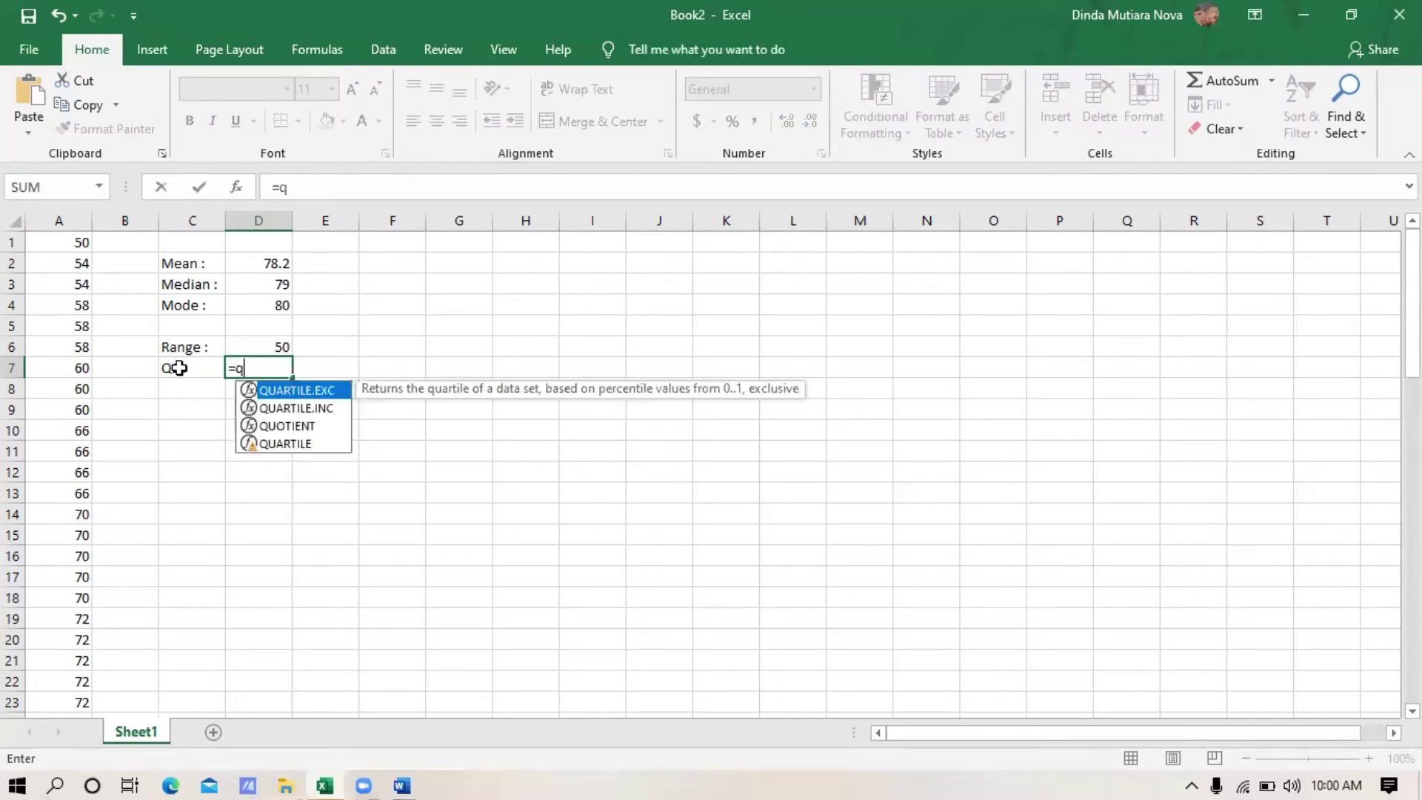
{"action": "type", "text": "ua"}
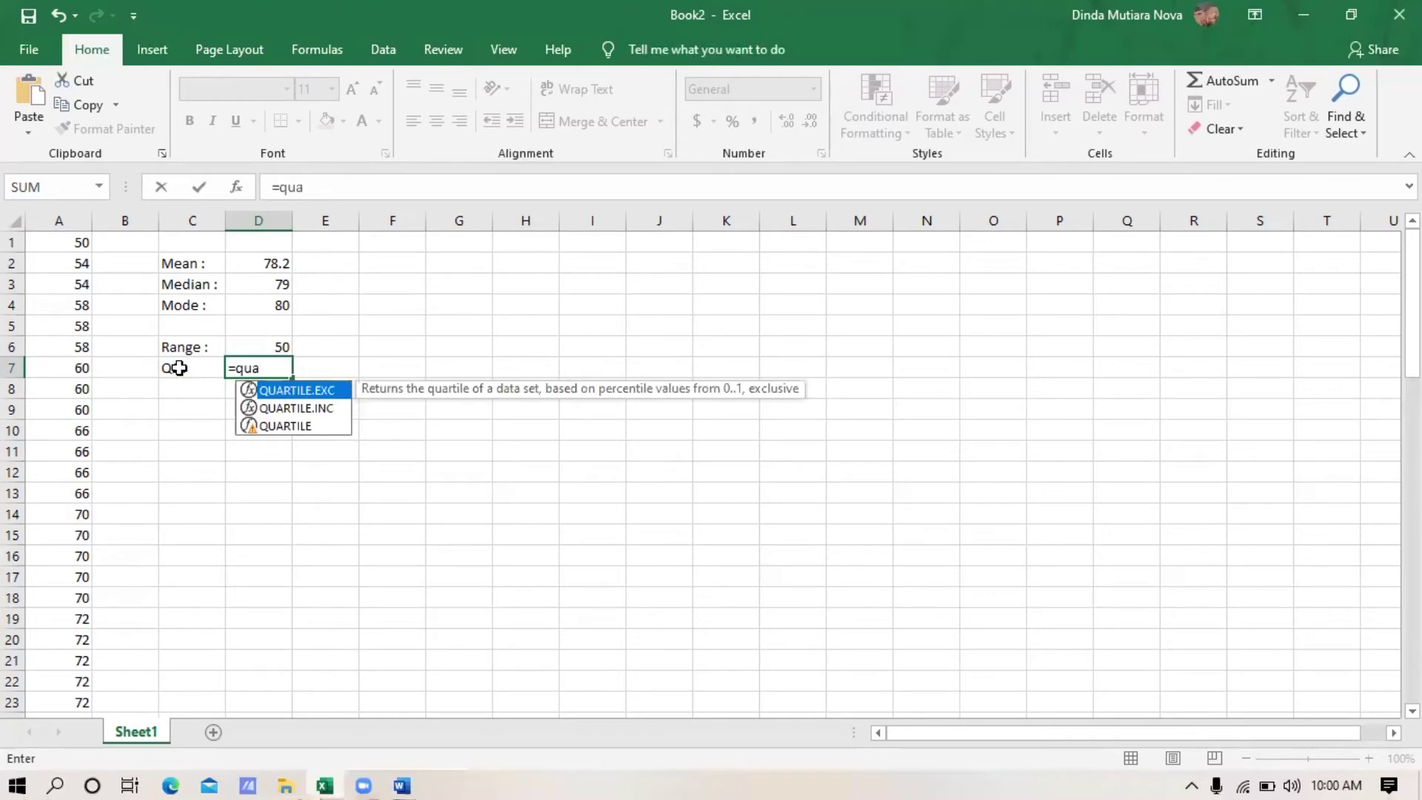
{"action": "type", "text": "rtile("}
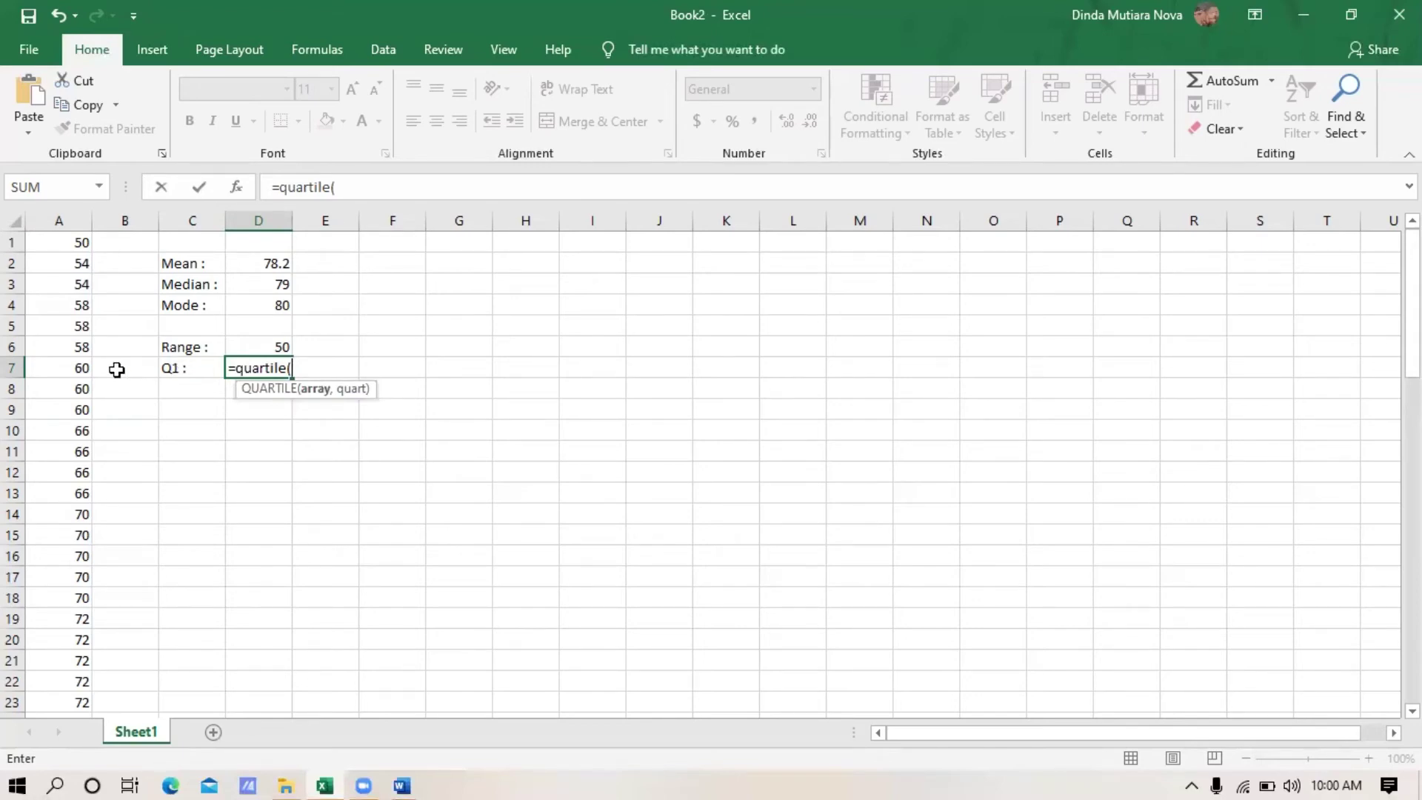
{"action": "left_click", "coordinate": [70, 217]}
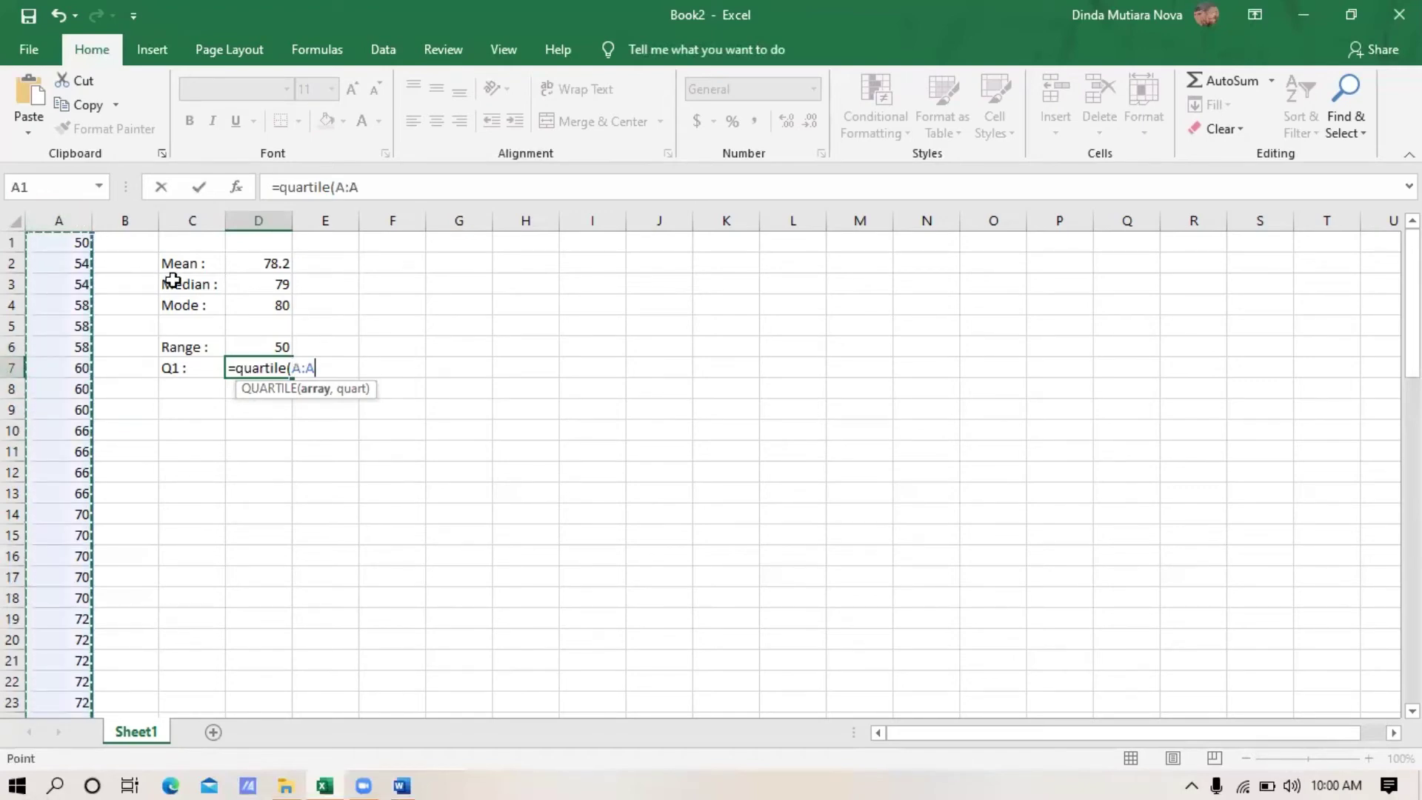
{"action": "type", "text": ","}
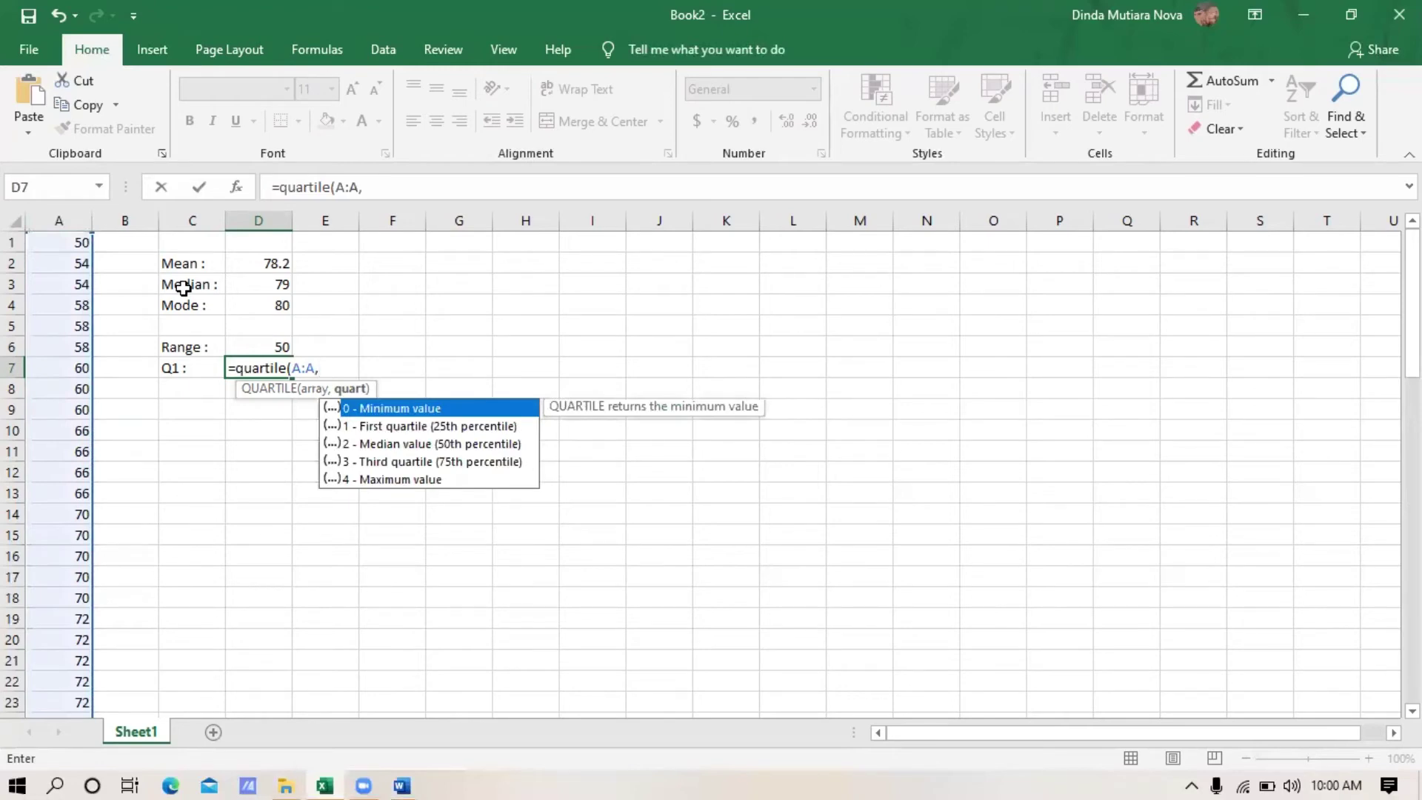
{"action": "type", "text": "1)"}
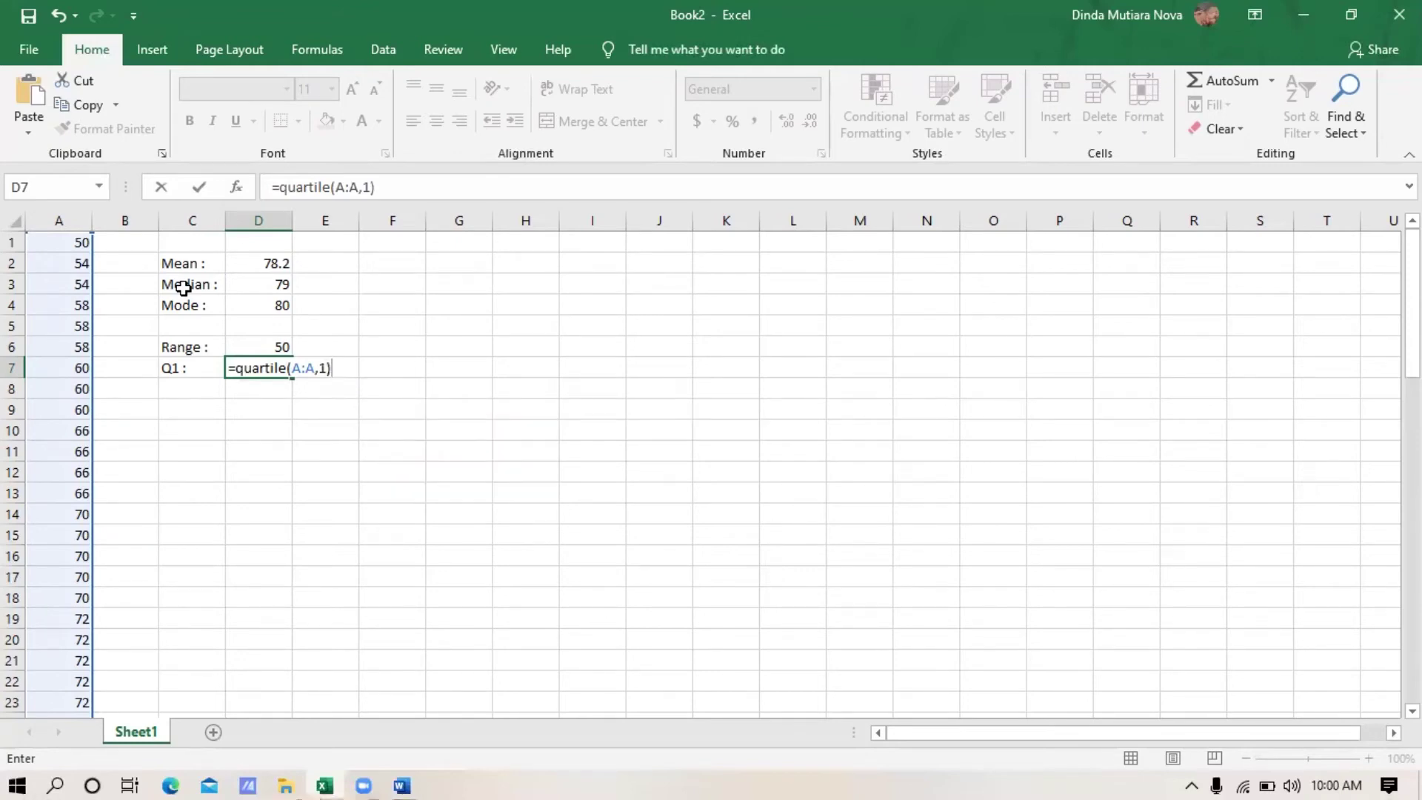
{"action": "key", "text": "Return"}
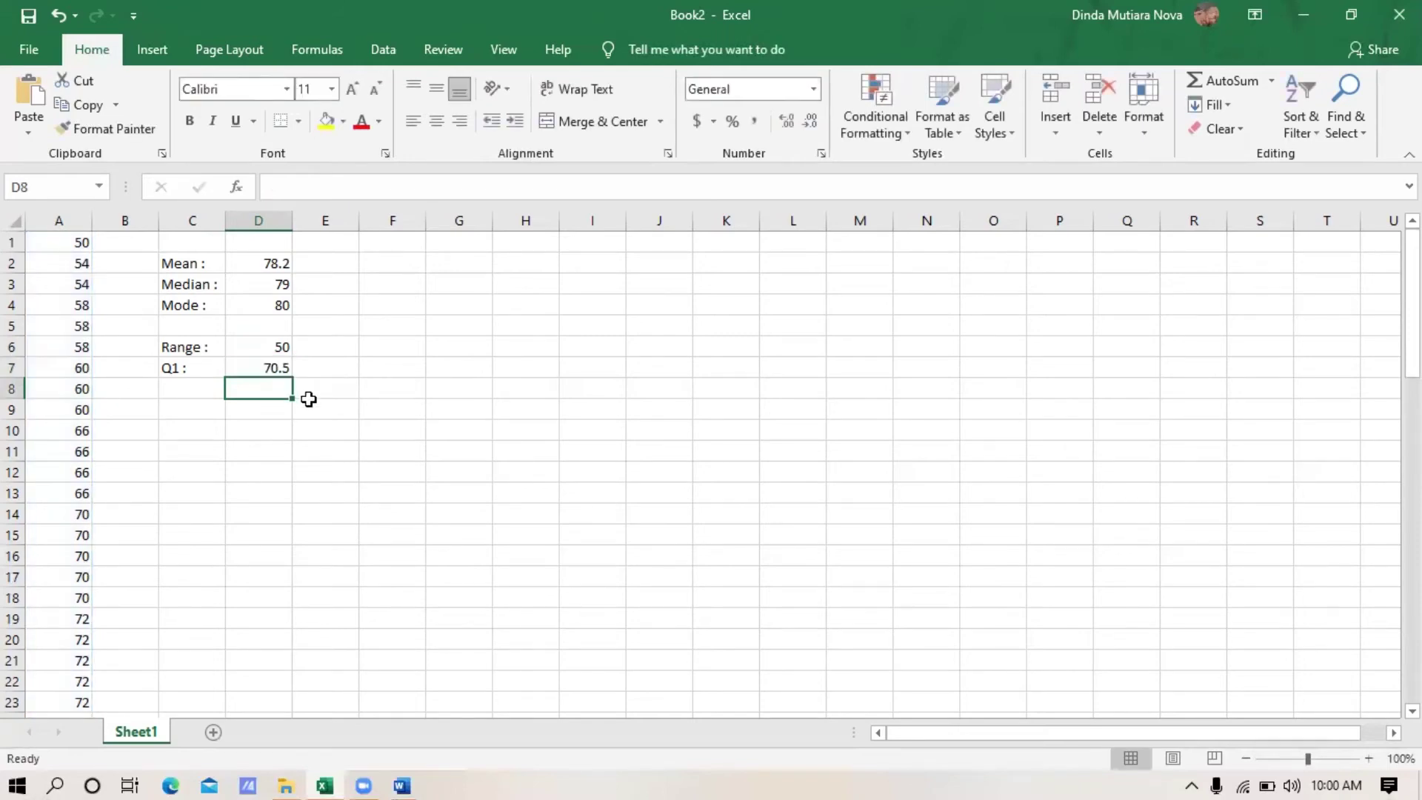
Step: Label cell C8 "Q2 :" below the Q1 label
{"action": "left_click", "coordinate": [69, 241]}
{"action": "key", "text": "ctrl+shift+Down"}
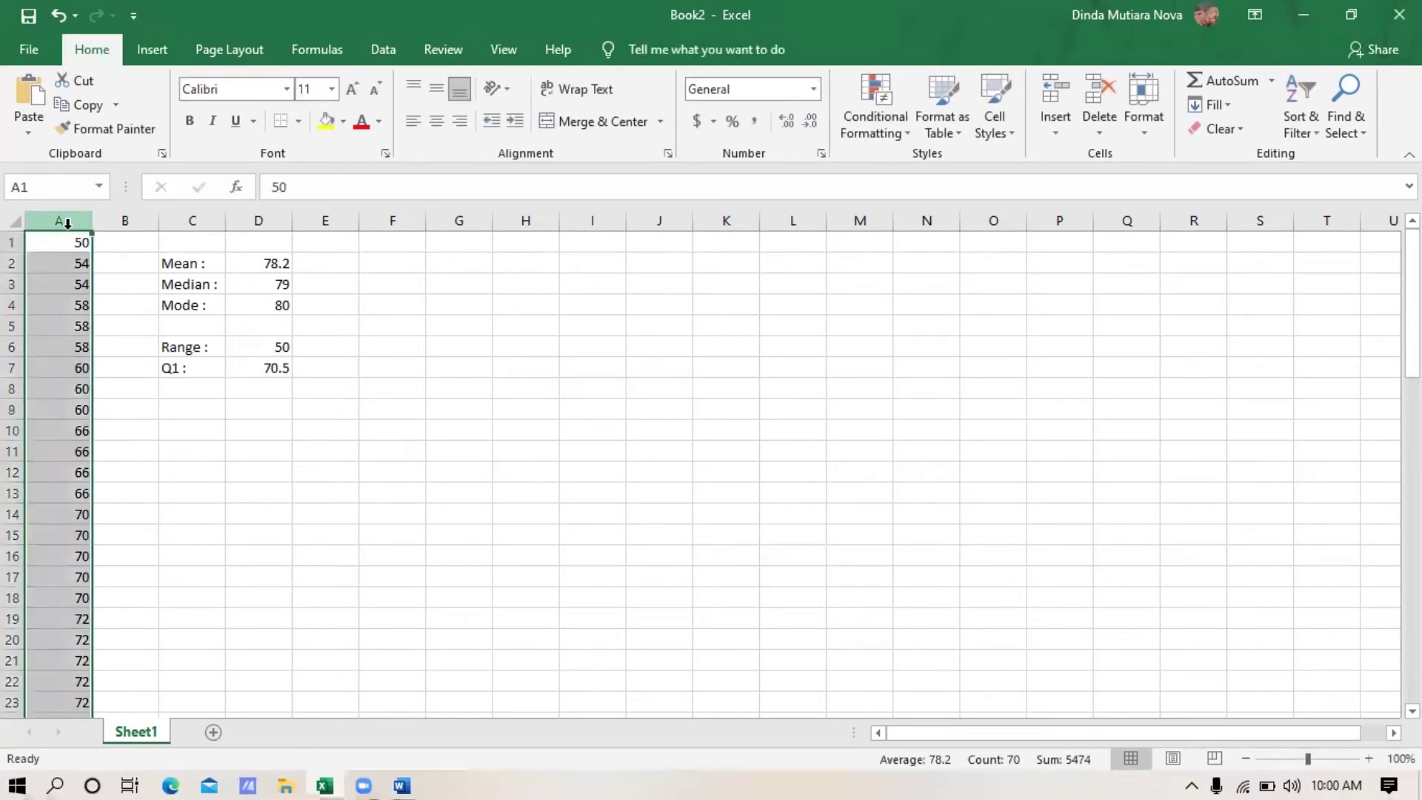
{"action": "left_click", "coordinate": [184, 390]}
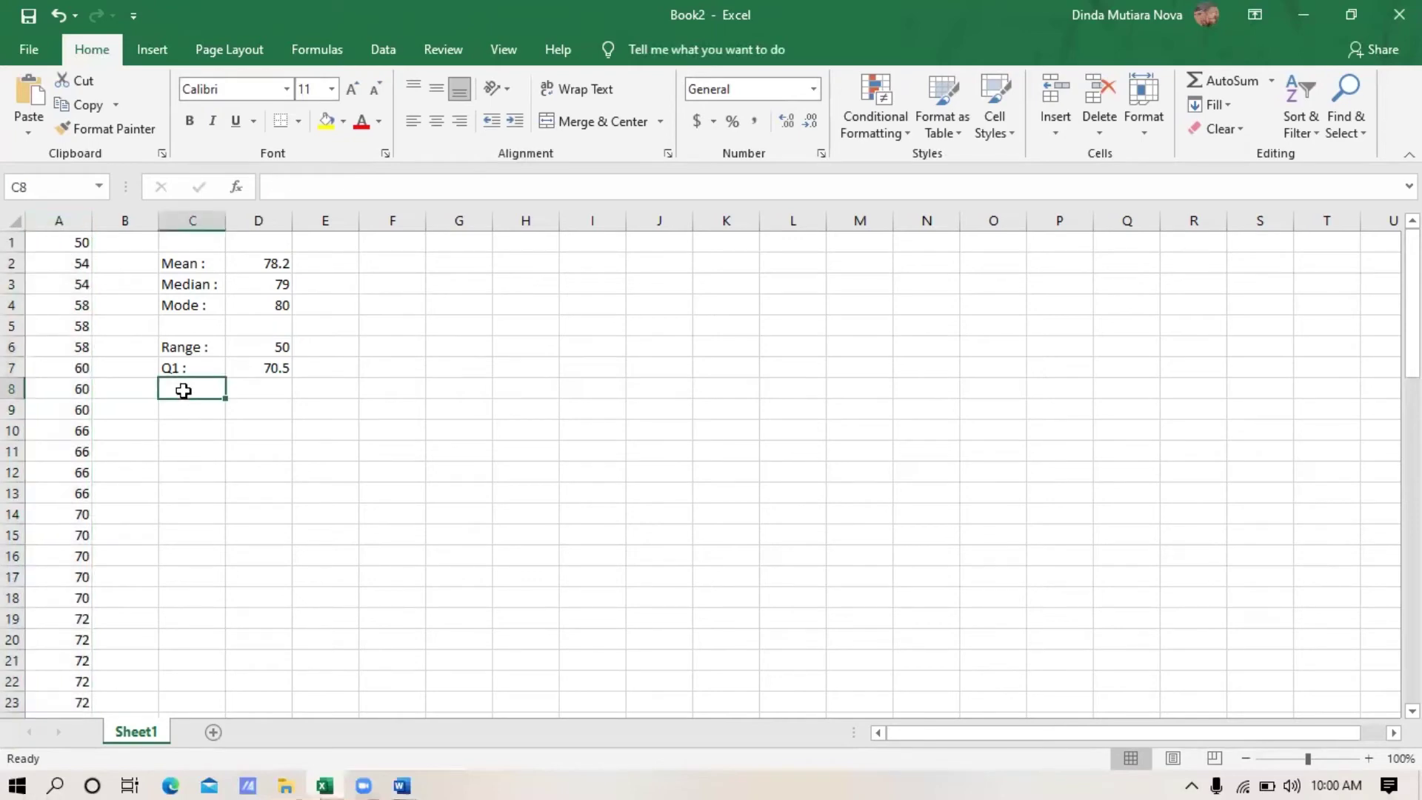
{"action": "type", "text": "Q2"}
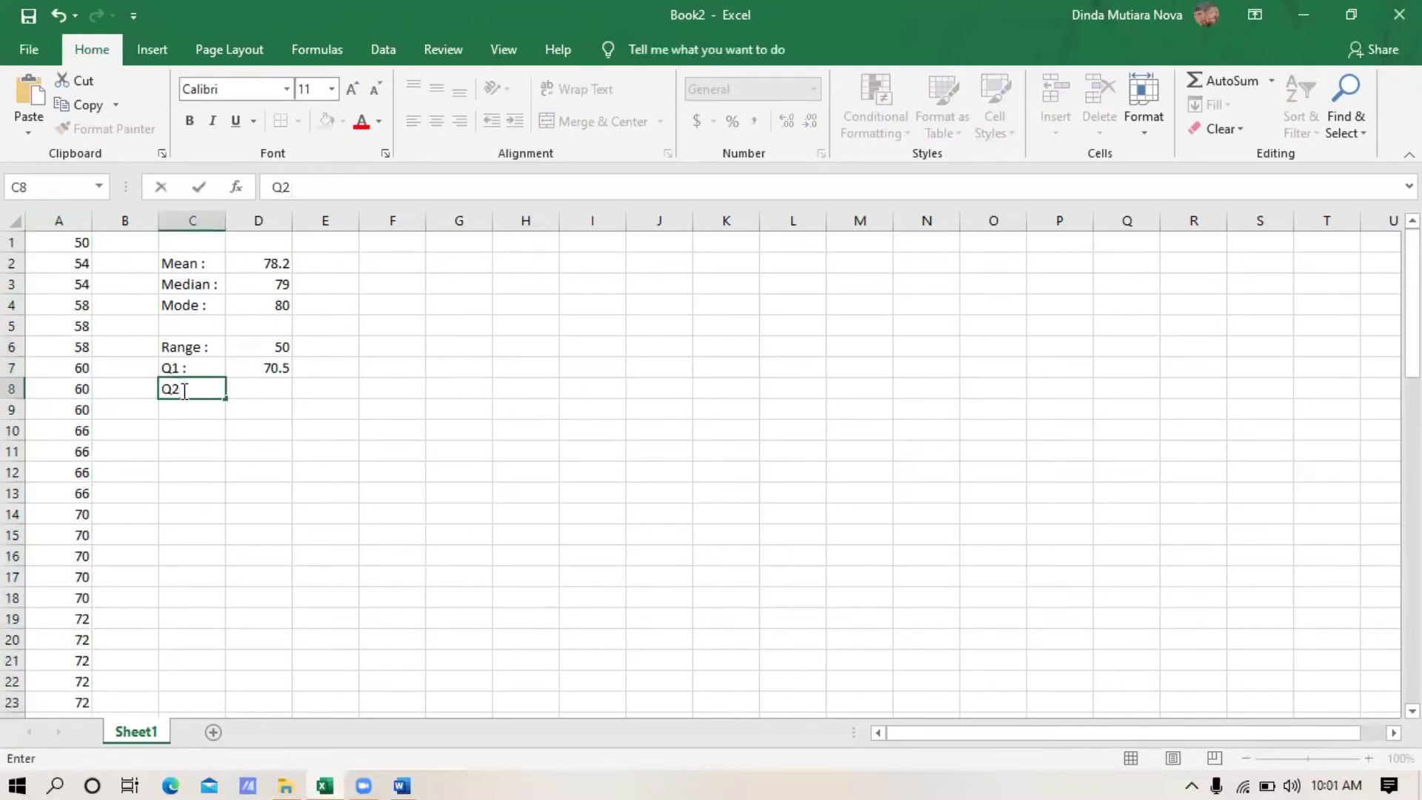
{"action": "type", "text": " :"}
{"action": "key", "text": "Tab"}
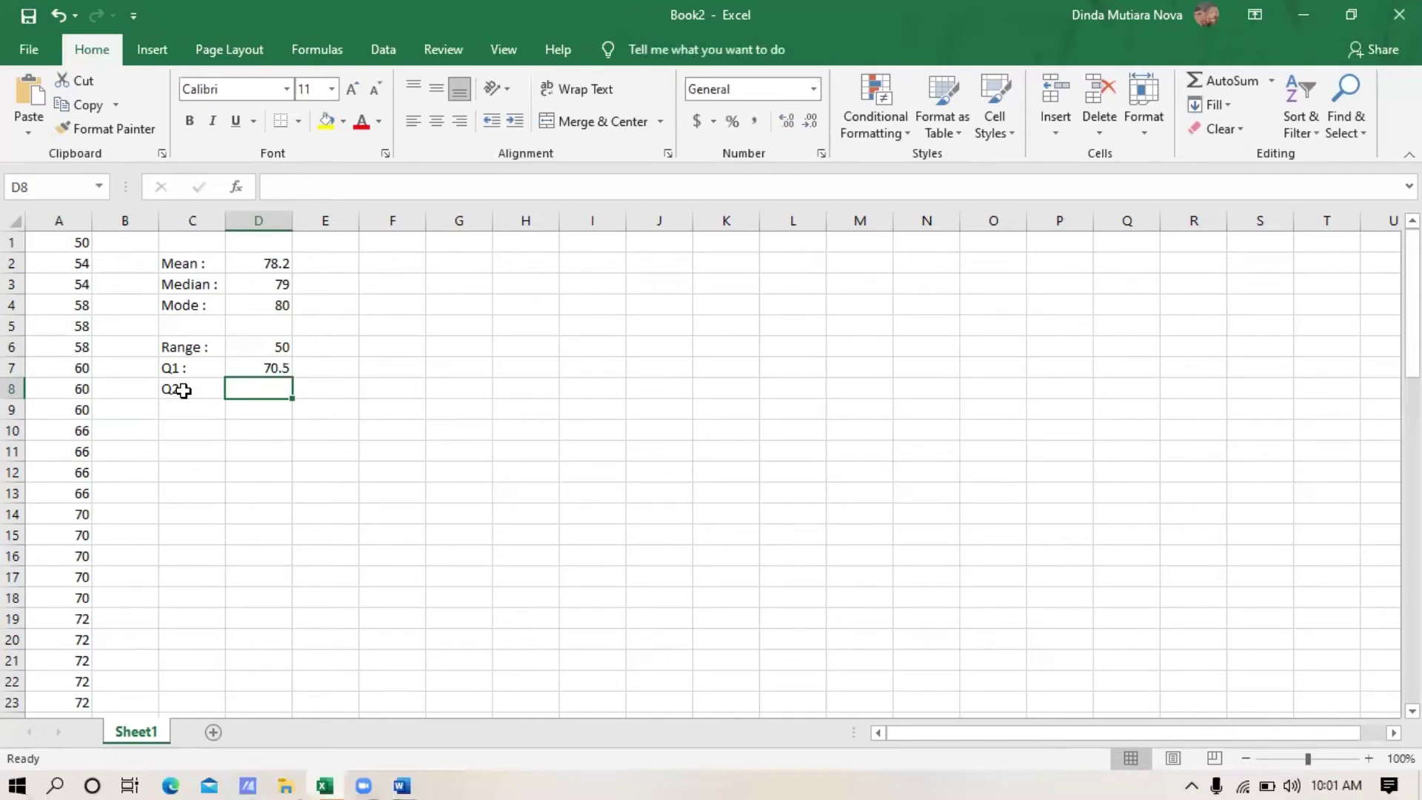
Step: Calculate the second quartile of column A in D8 with the formula =QUARTILE(A:A,2)
{"action": "type", "text": "="}
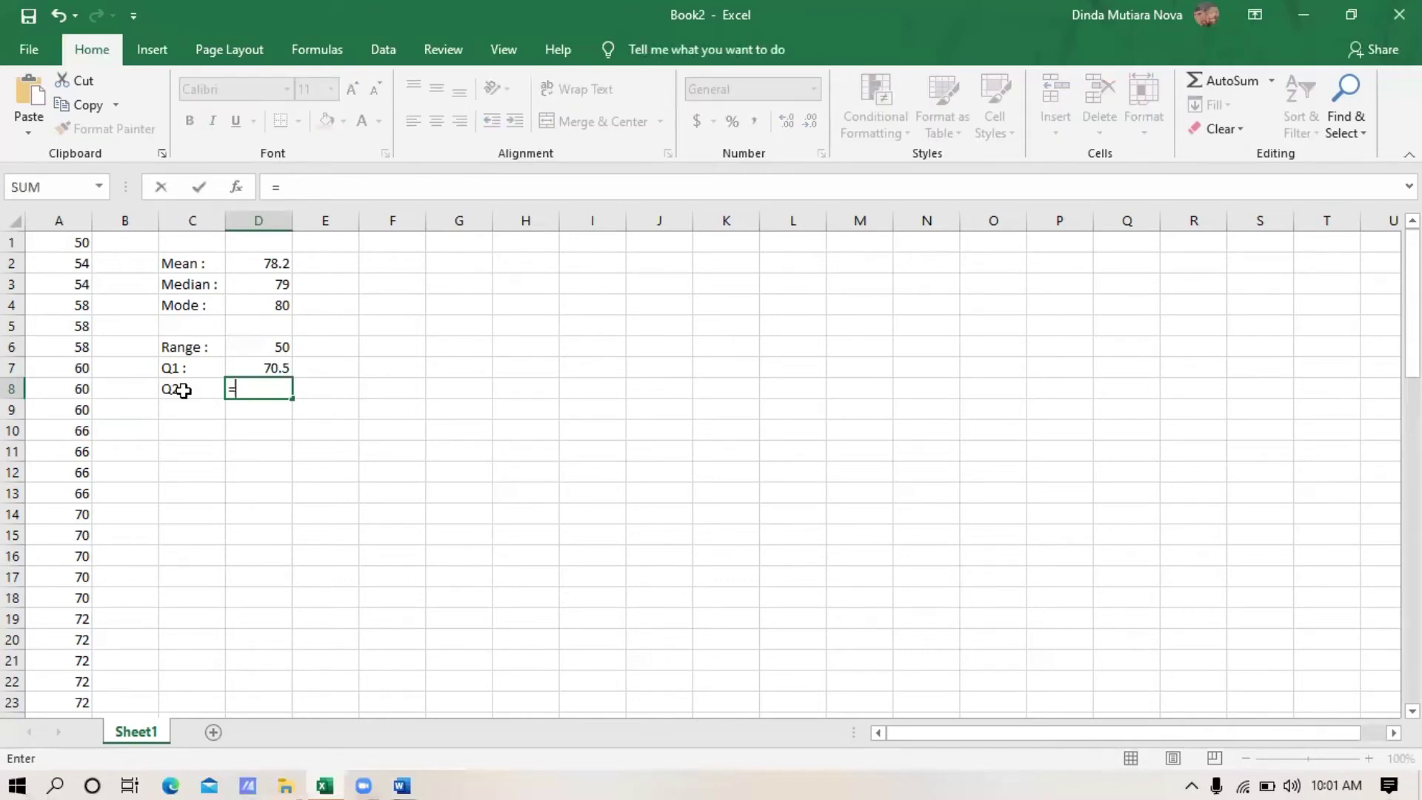
{"action": "type", "text": "quart"}
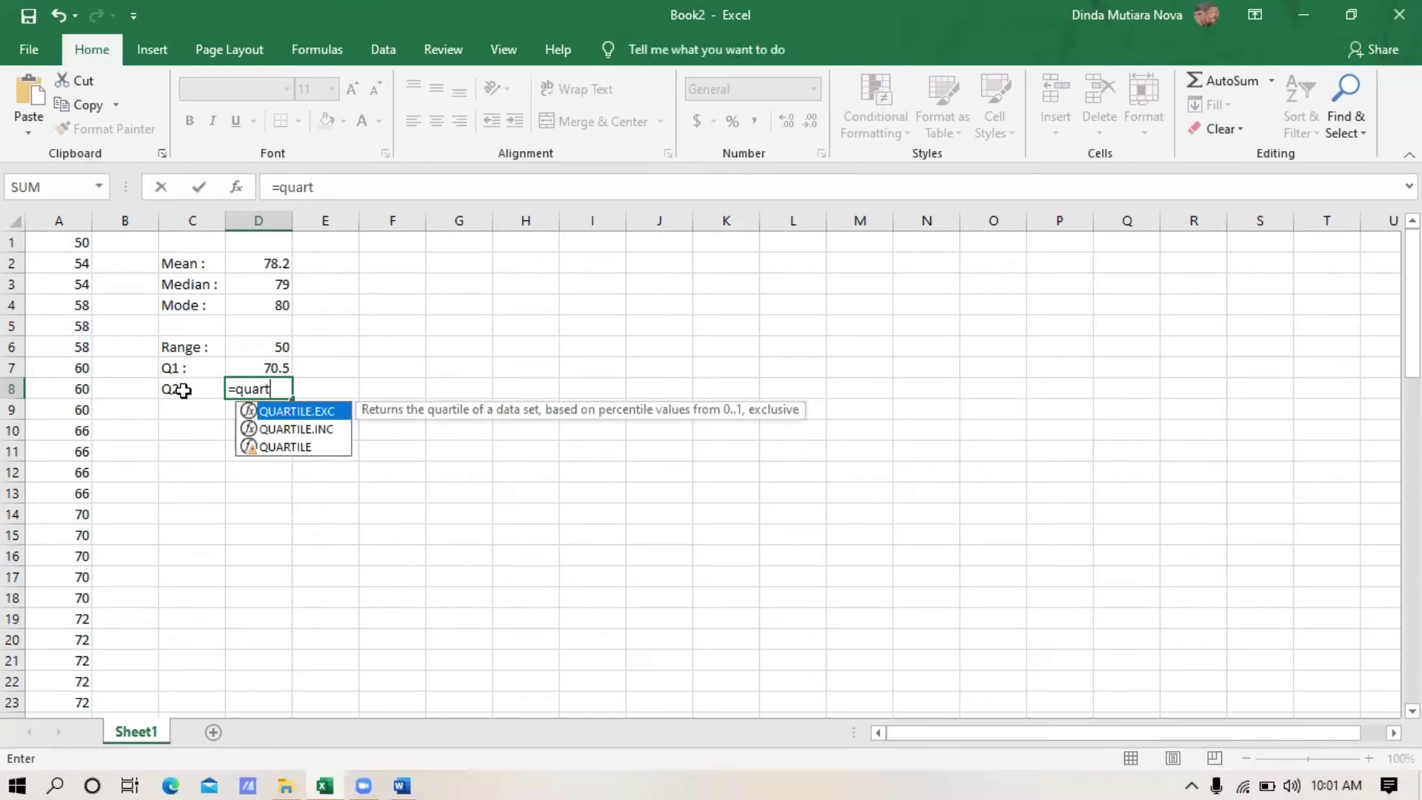
{"action": "type", "text": "ile("}
{"action": "left_click", "coordinate": [57, 222]}
{"action": "type", "text": ","}
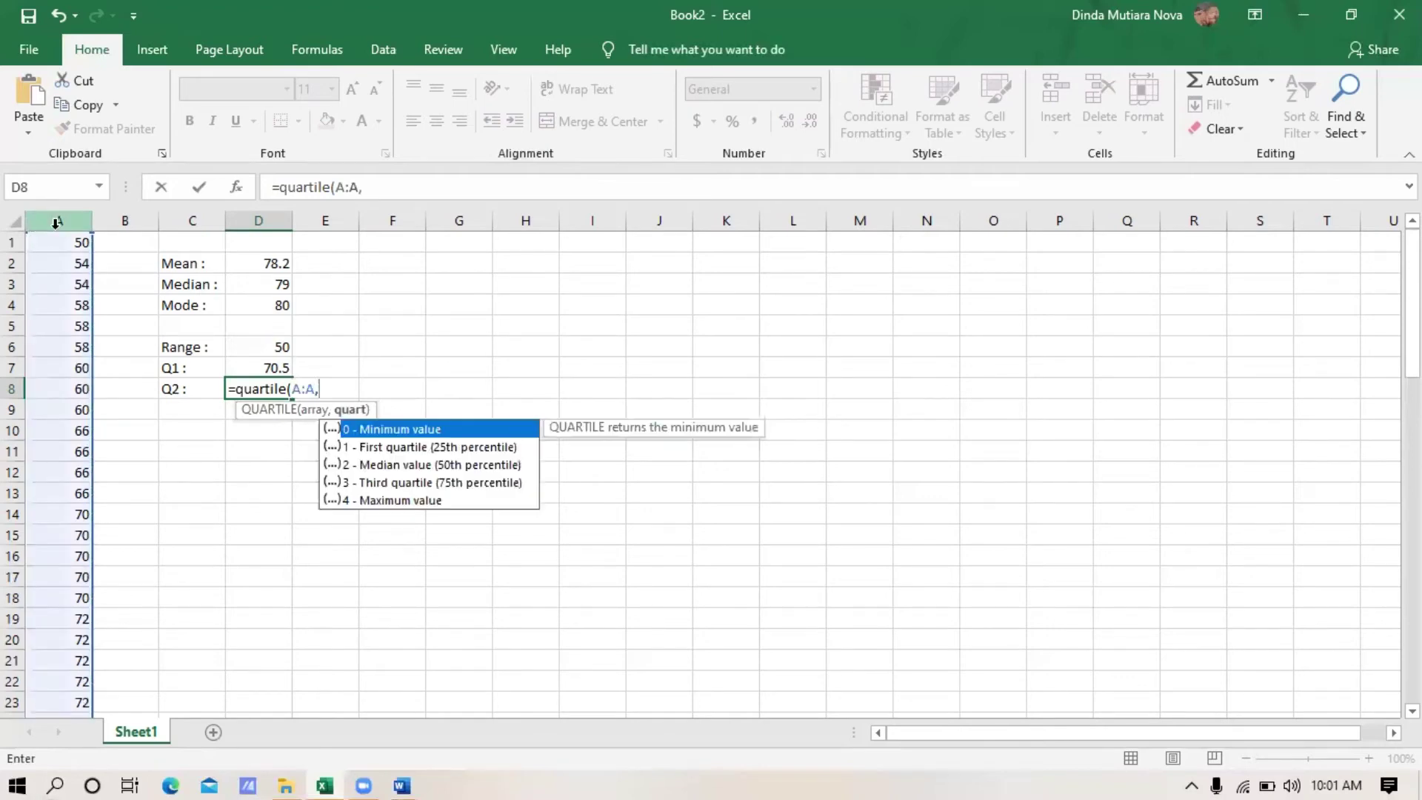
{"action": "type", "text": "2)"}
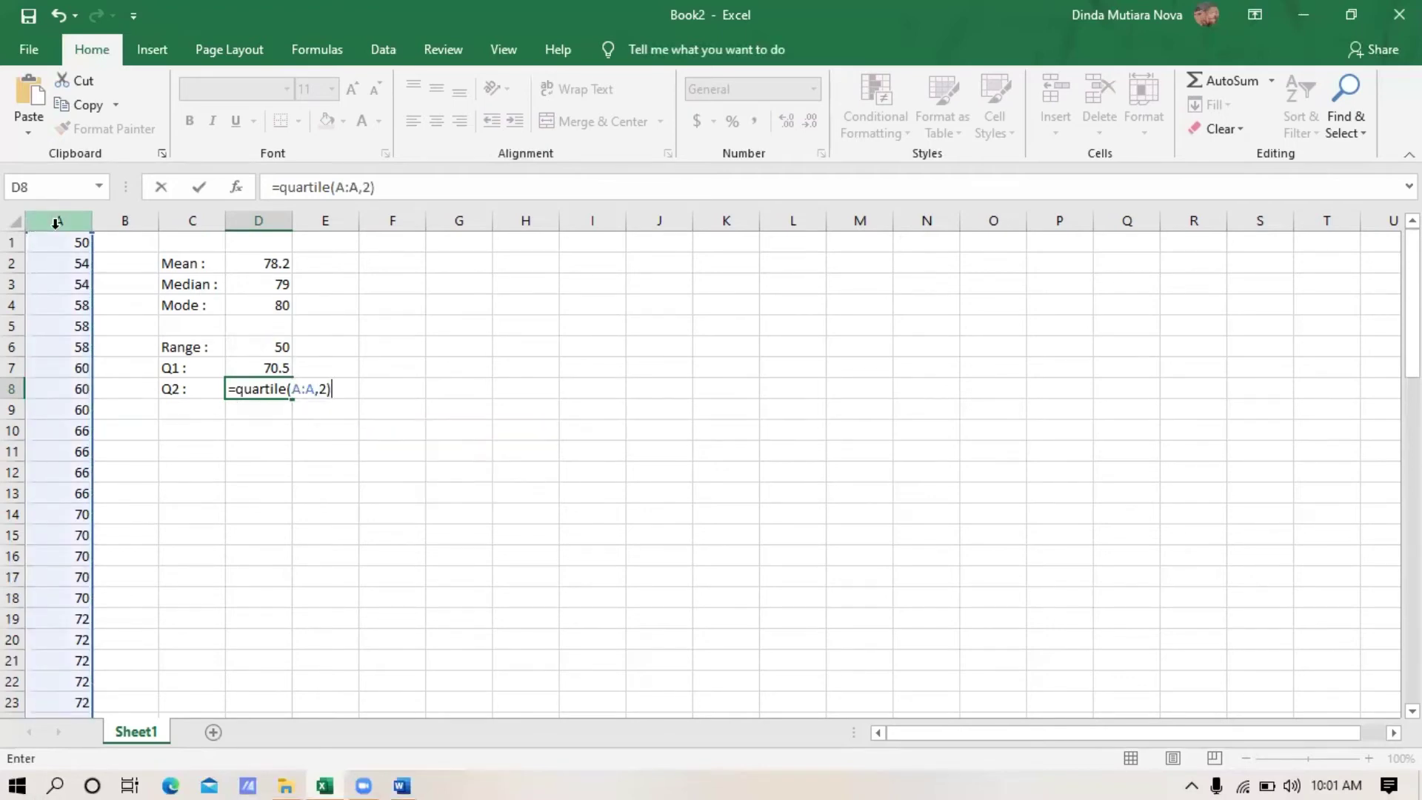
{"action": "key", "text": "Return"}
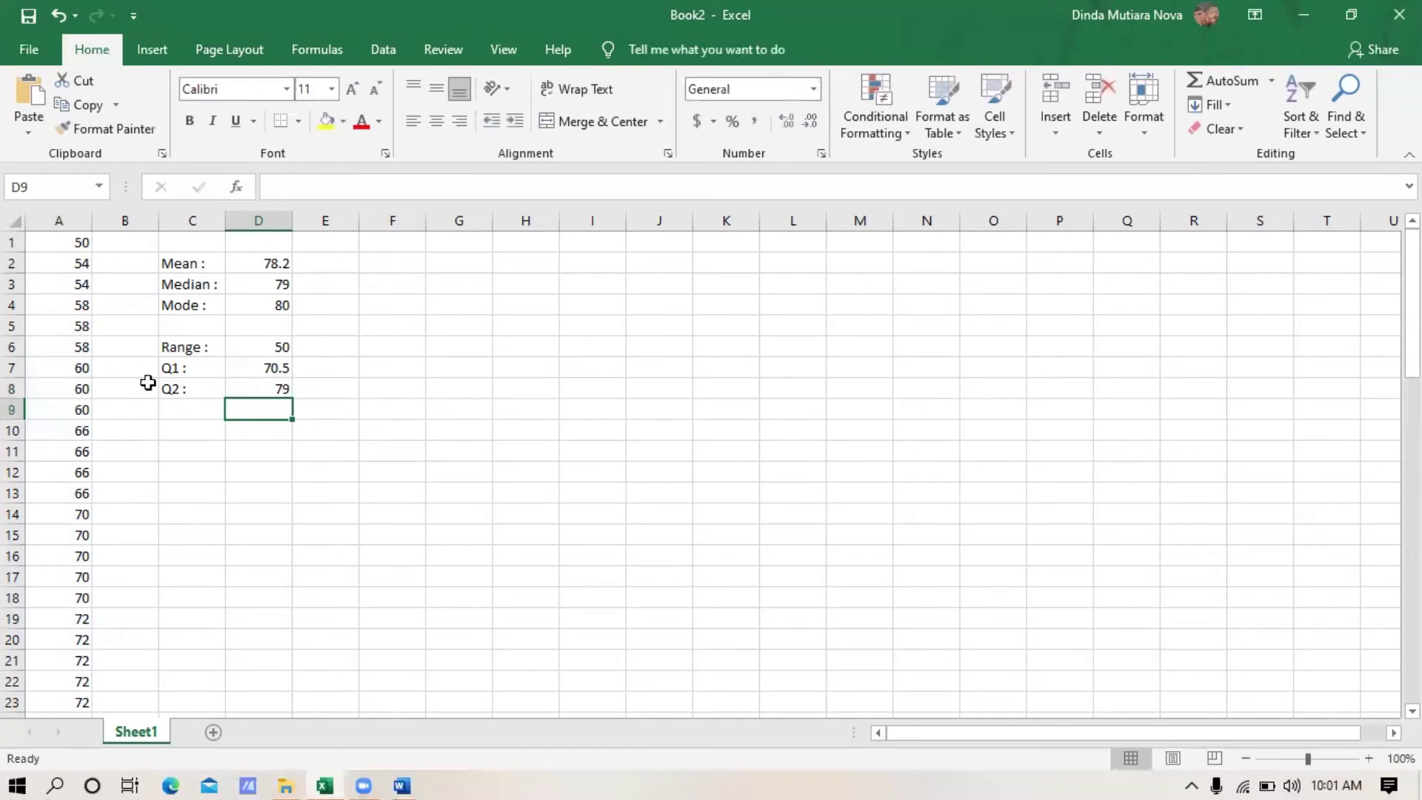
Step: Label cell C9 "Q3 :" and calculate the third quartile of column A in D9 with =QUARTILE(A:A,3)
{"action": "left_click", "coordinate": [177, 410]}
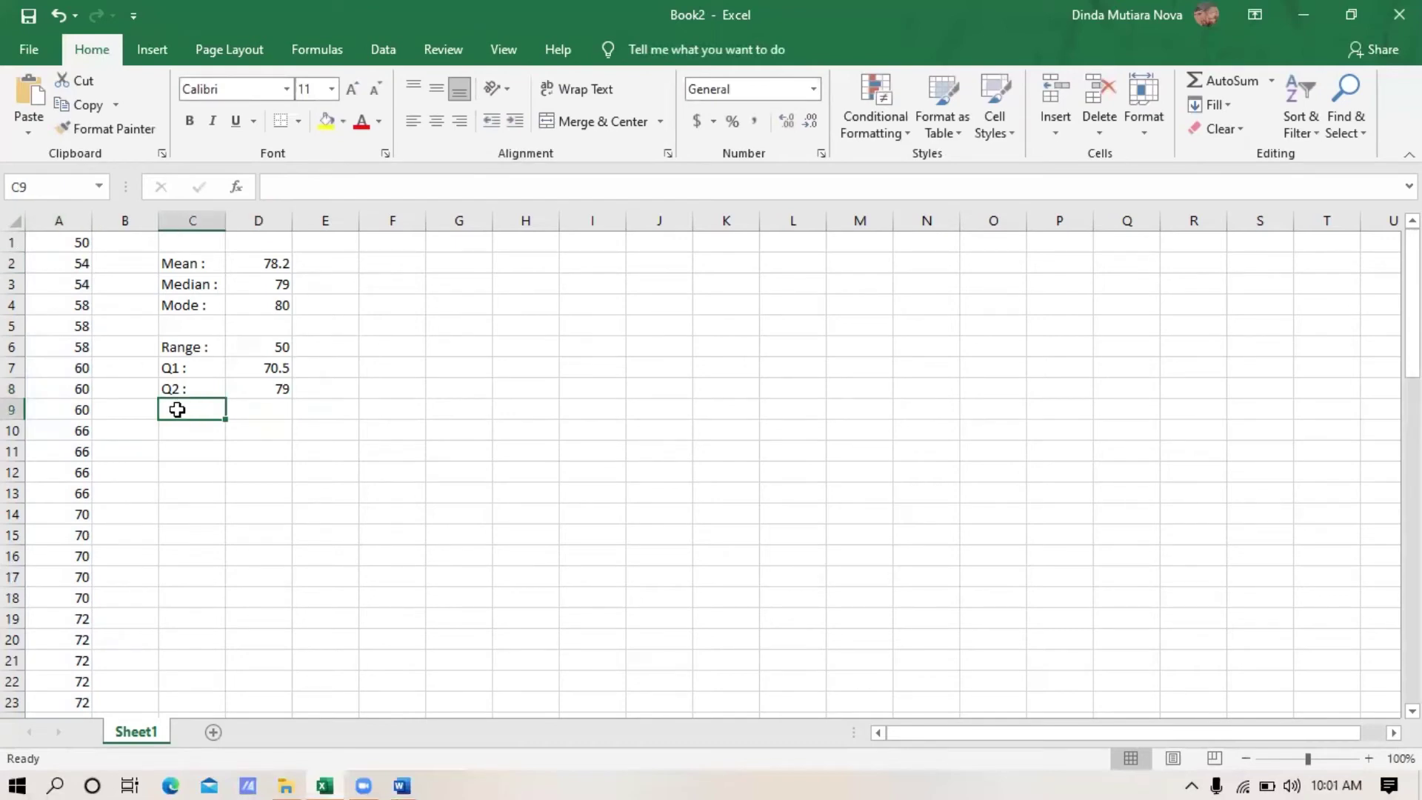
{"action": "type", "text": "Q3 :"}
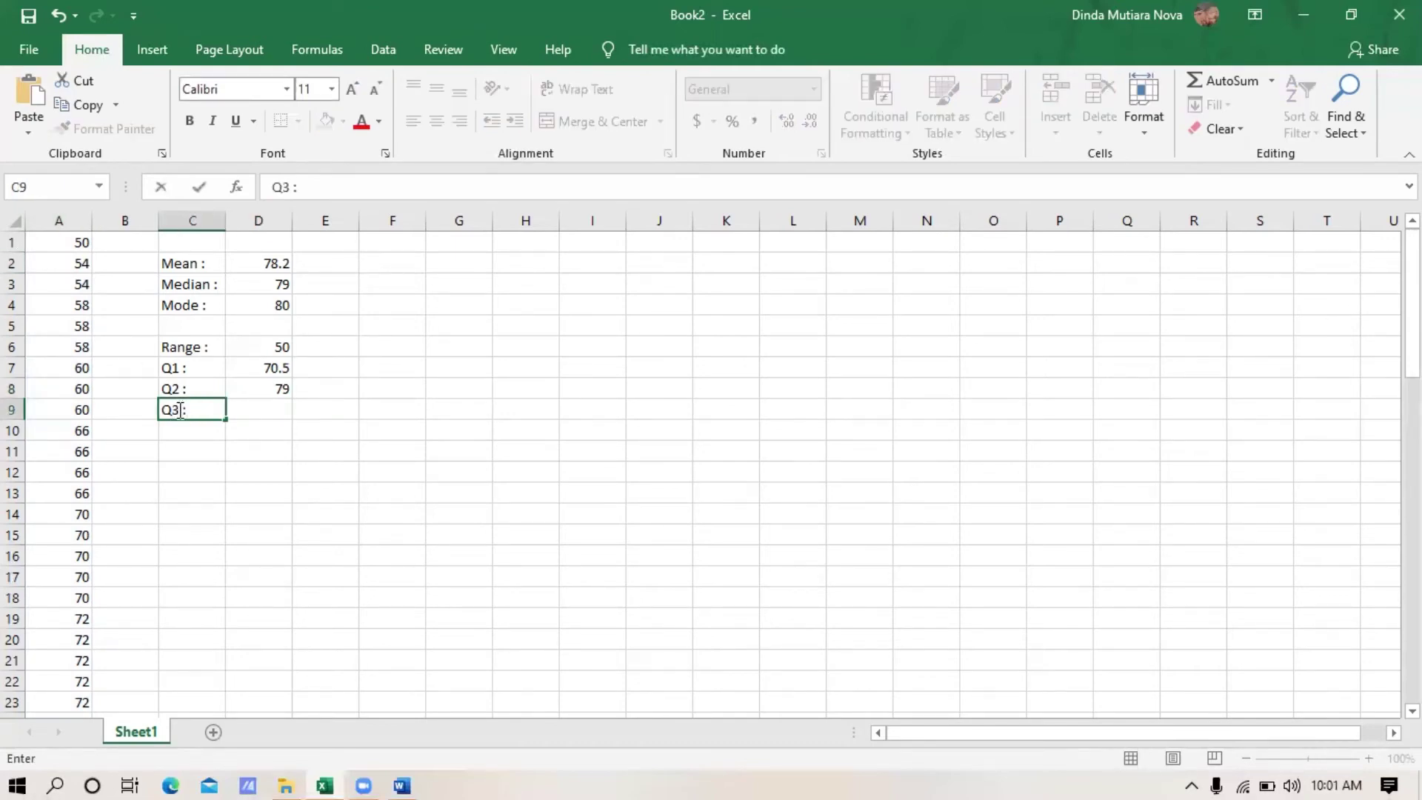
{"action": "key", "text": "Tab"}
{"action": "type", "text": "="}
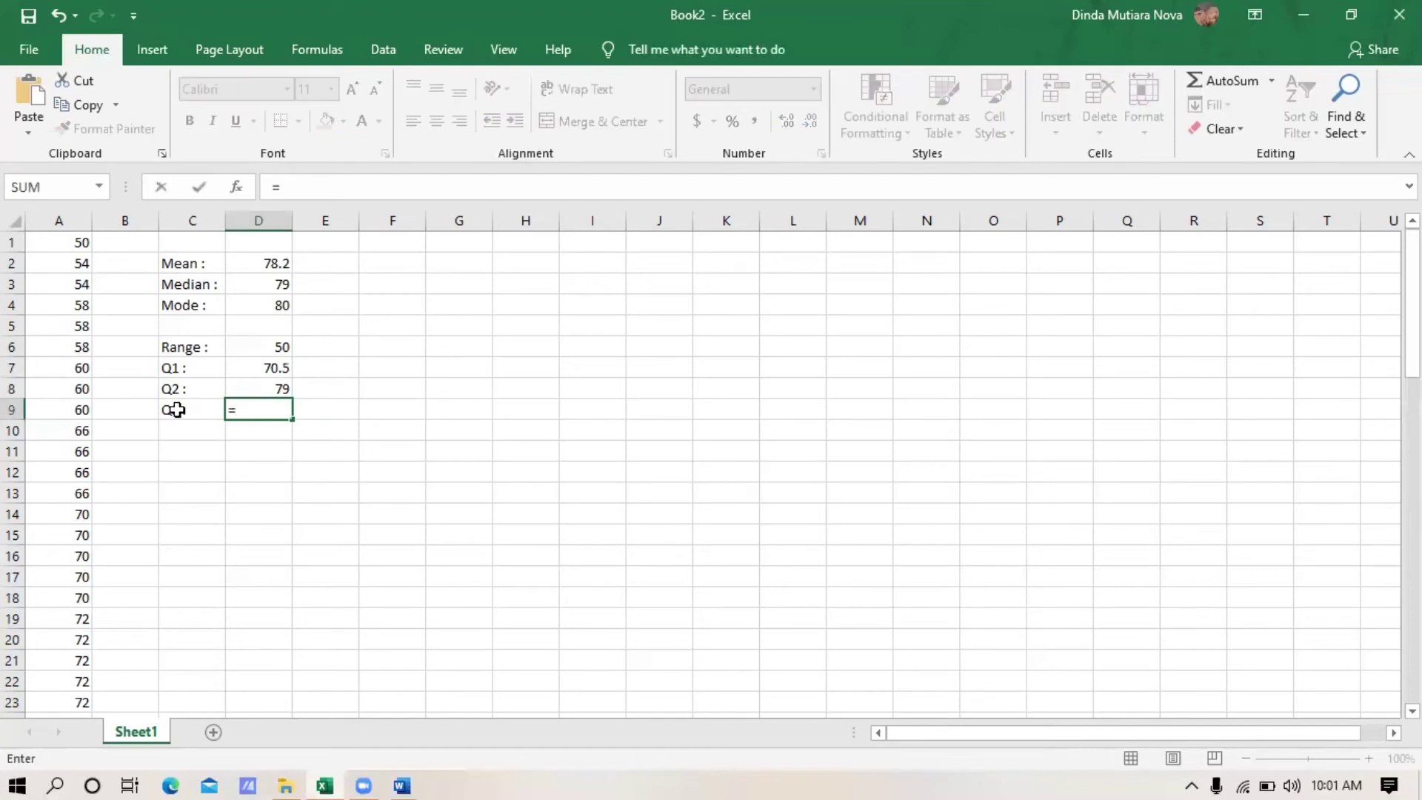
{"action": "type", "text": "q"}
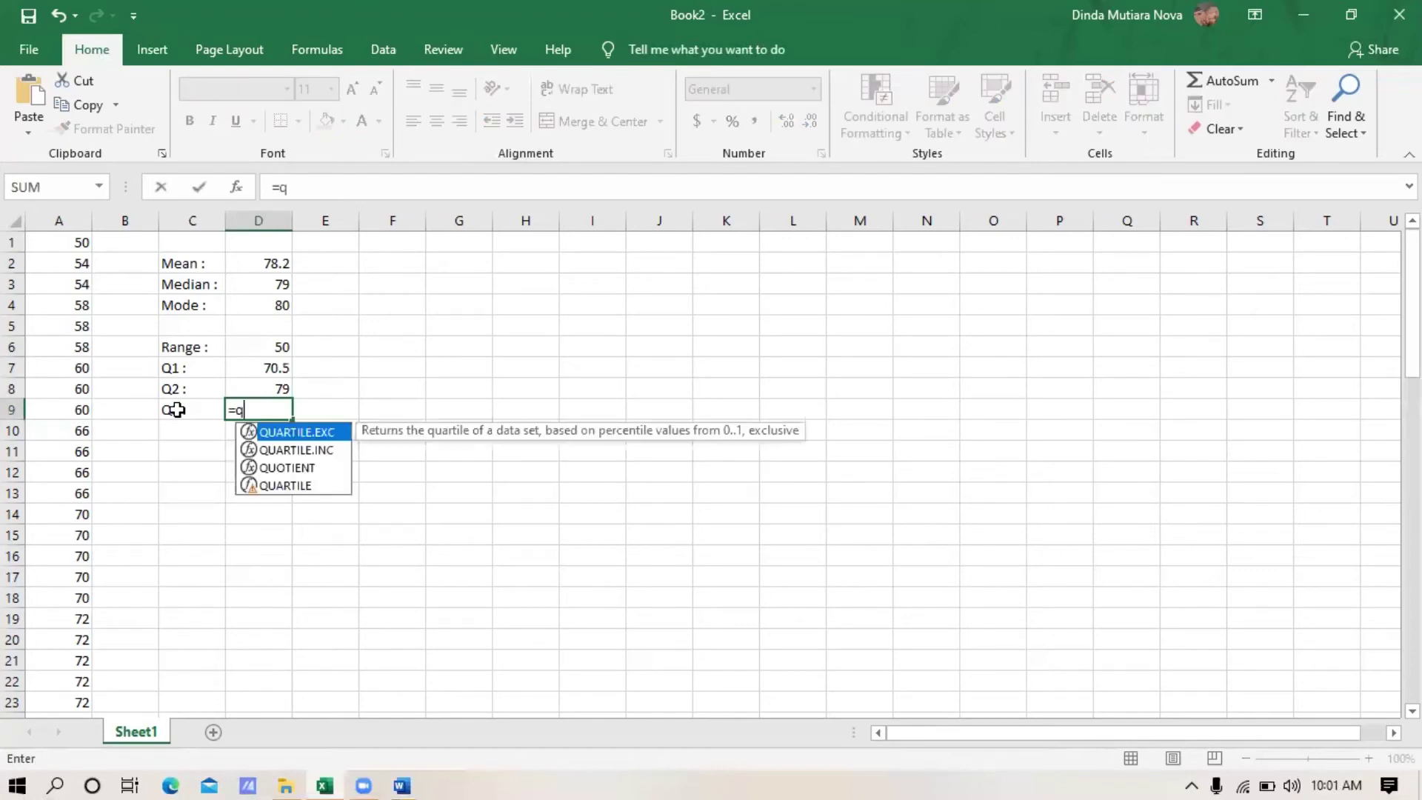
{"action": "type", "text": "uart"}
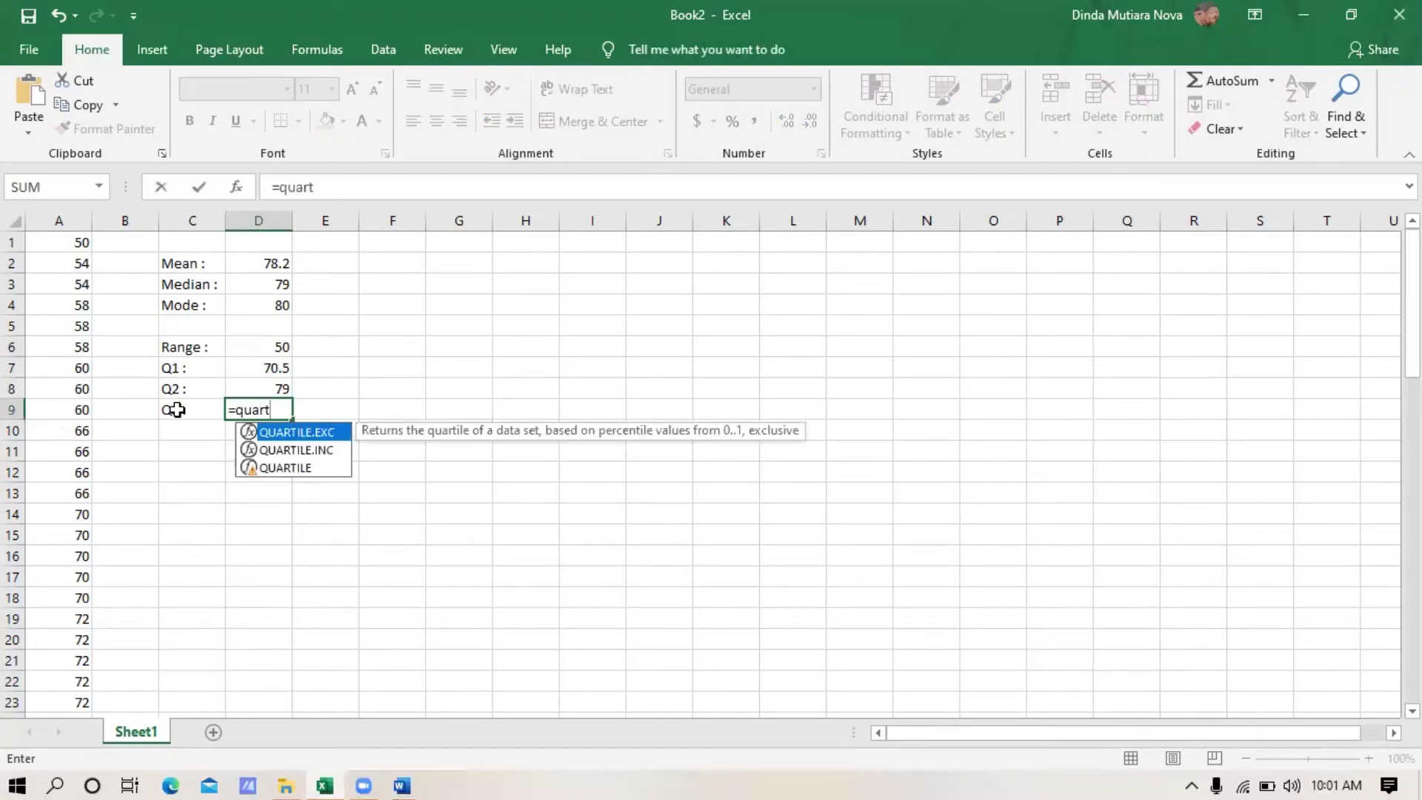
{"action": "type", "text": "ile("}
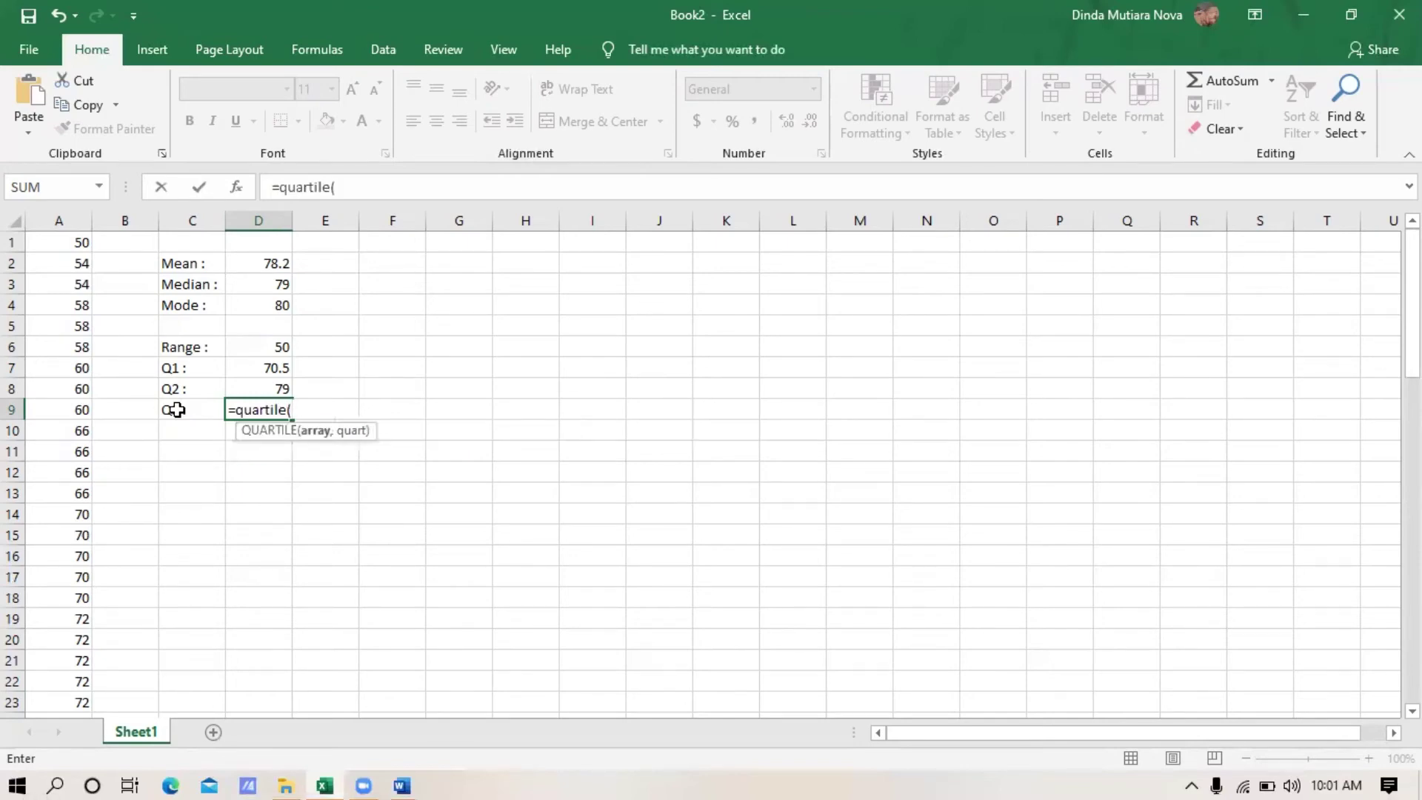
{"action": "left_click", "coordinate": [70, 221]}
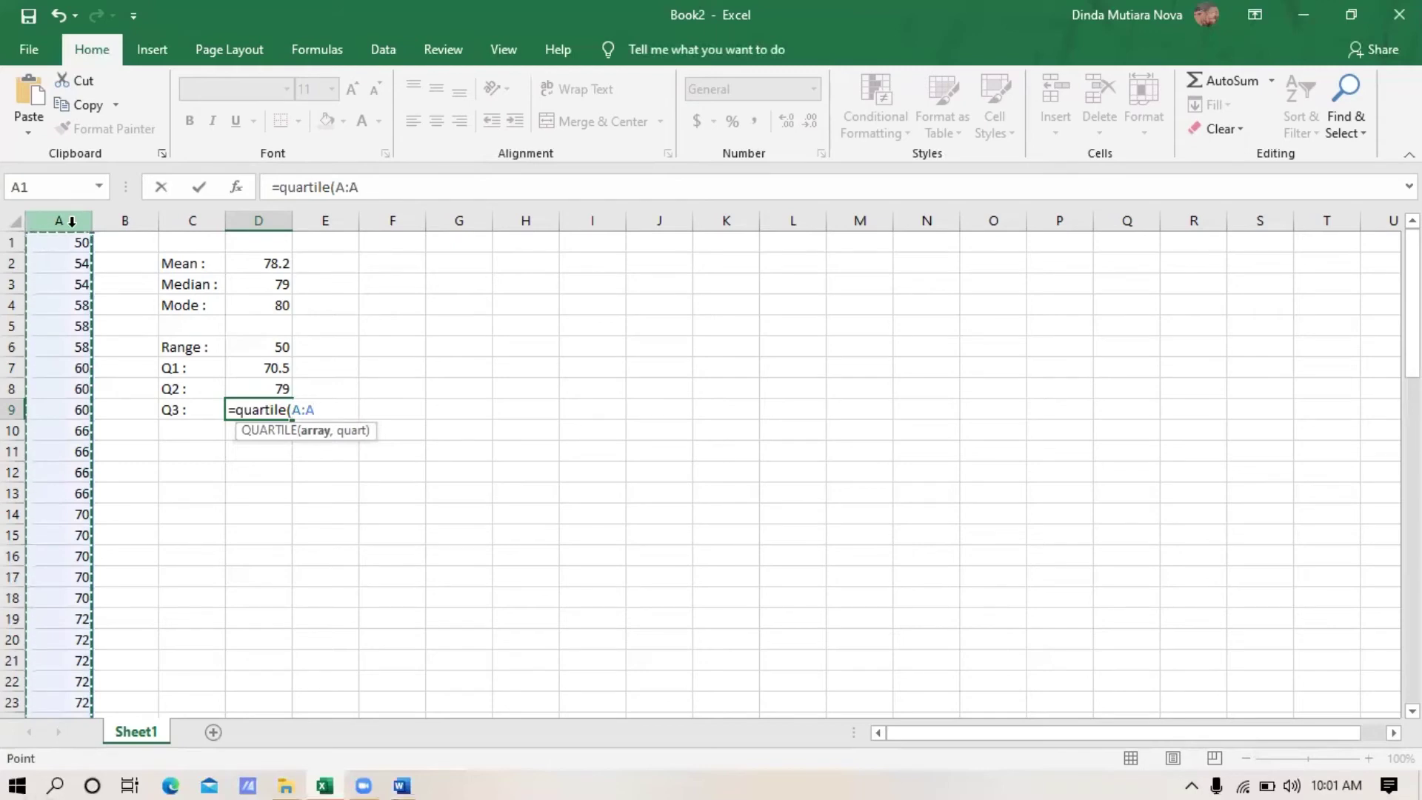
{"action": "type", "text": ",3)"}
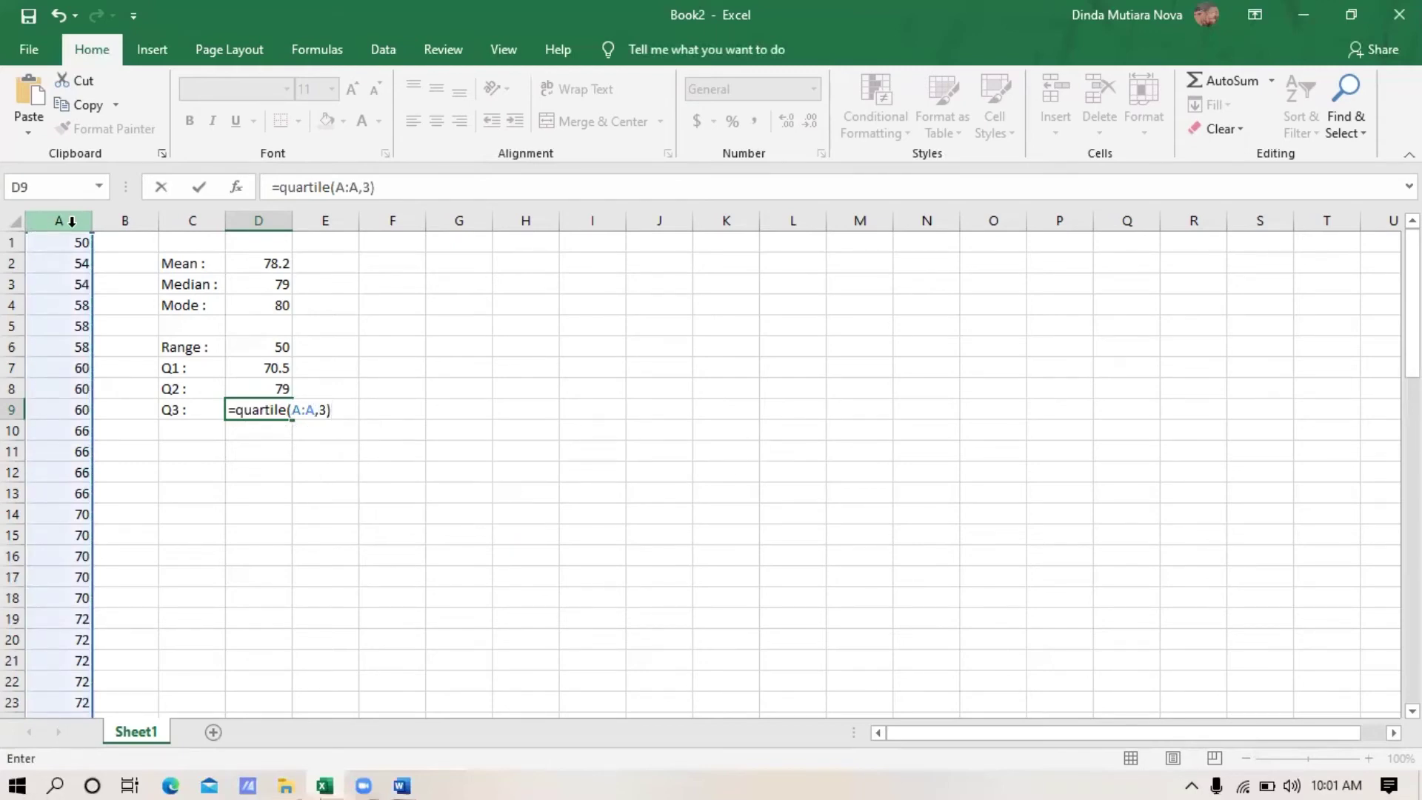
{"action": "key", "text": "Return"}
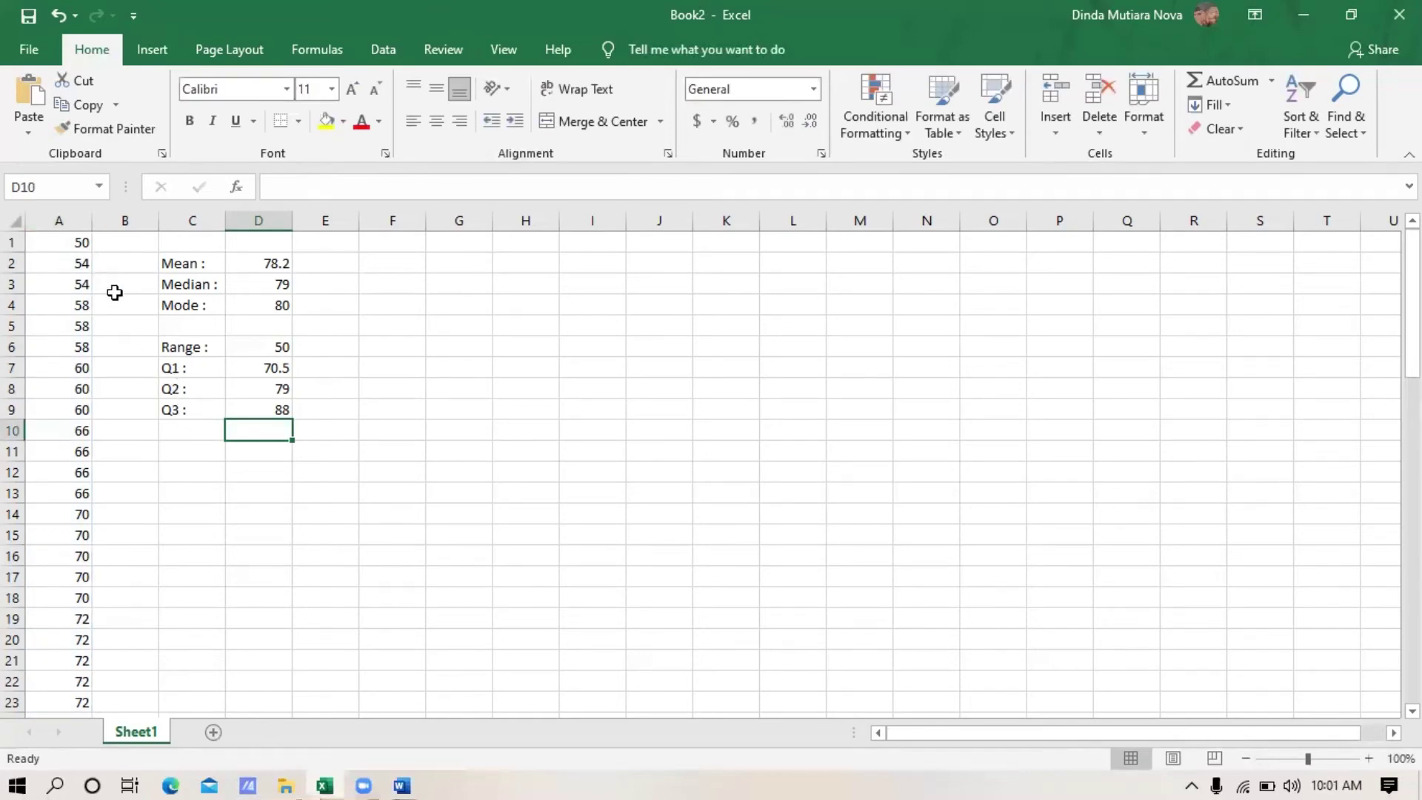
Step: Label cell C10 "IQR :" below the Q3 label
{"action": "left_click", "coordinate": [60, 220]}
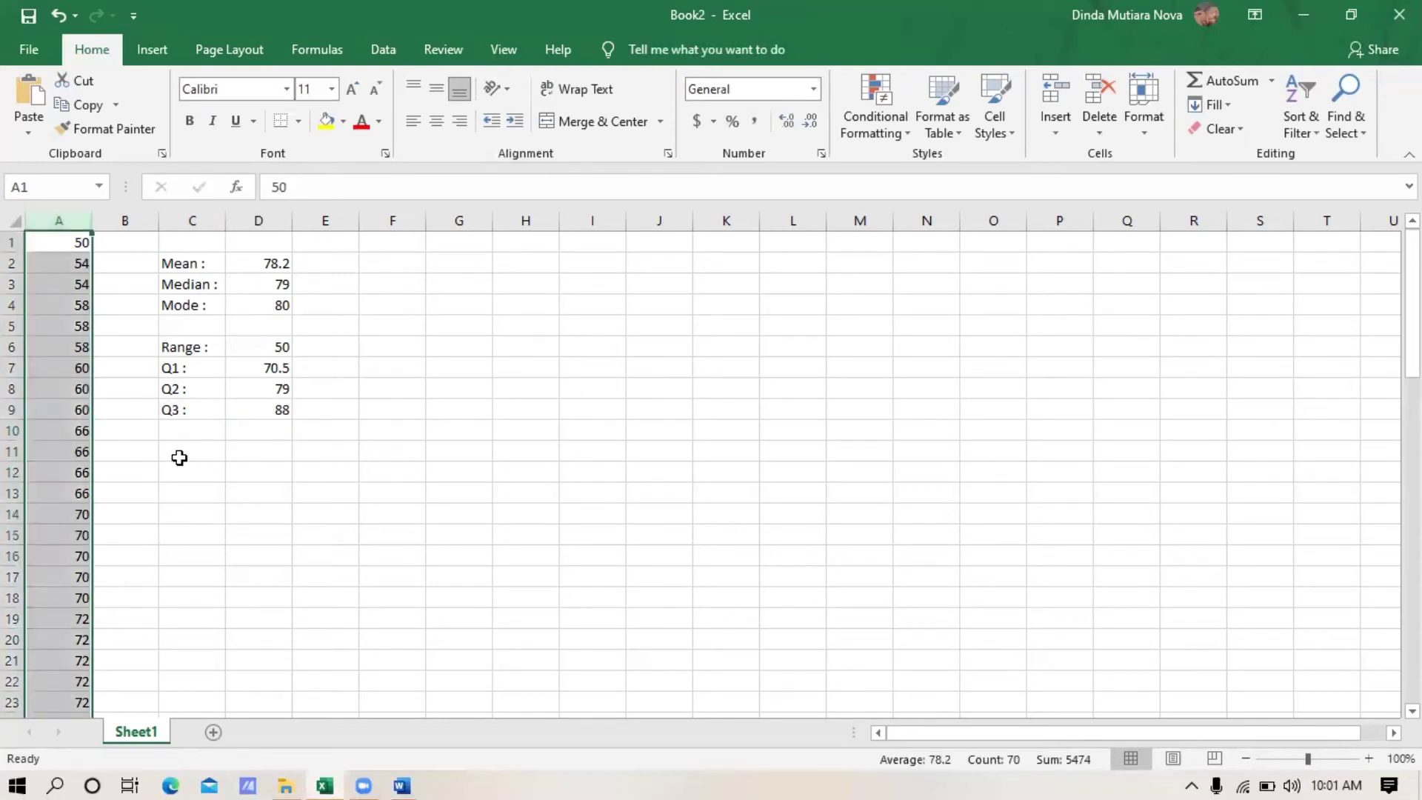
{"action": "left_click", "coordinate": [175, 430]}
{"action": "type", "text": "IQR :"}
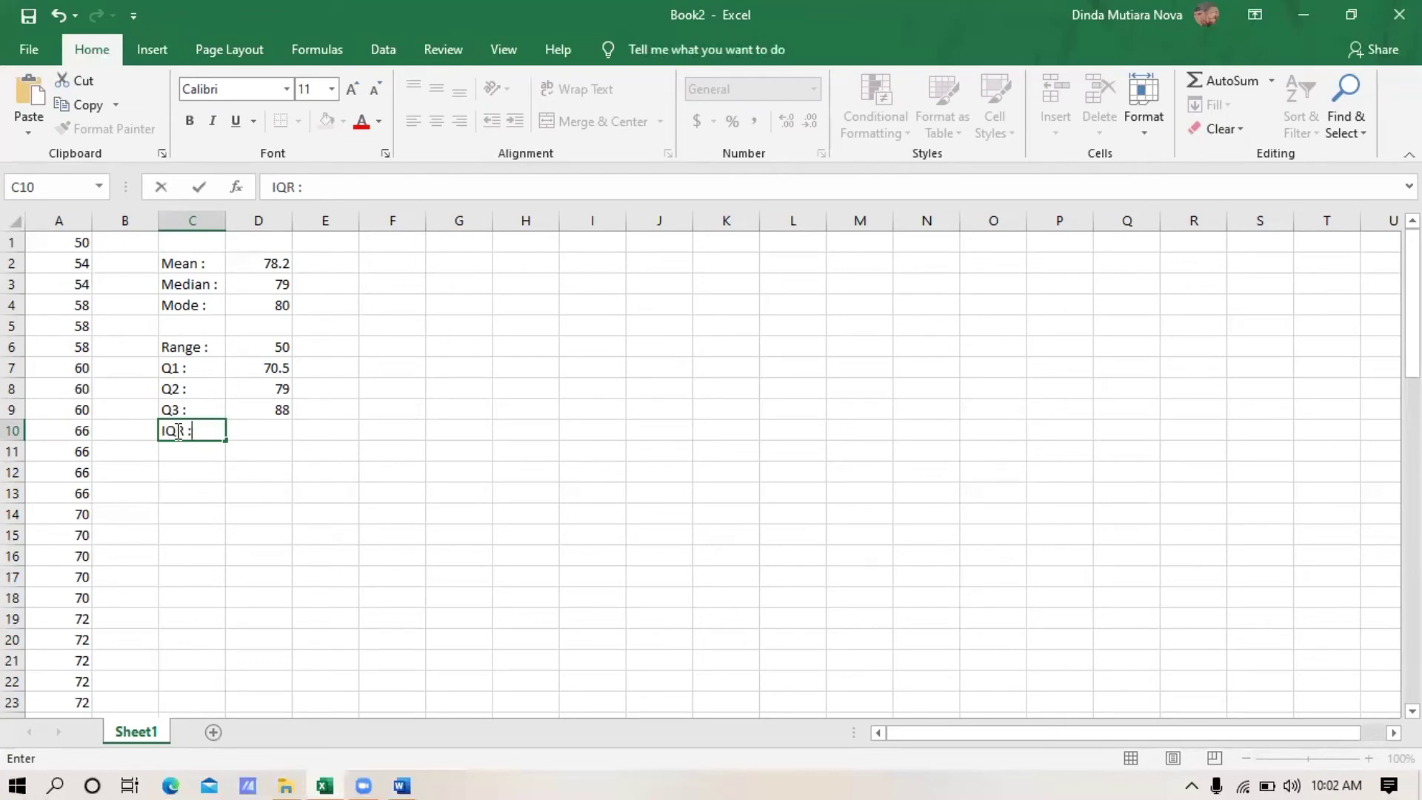
{"action": "key", "text": "Tab"}
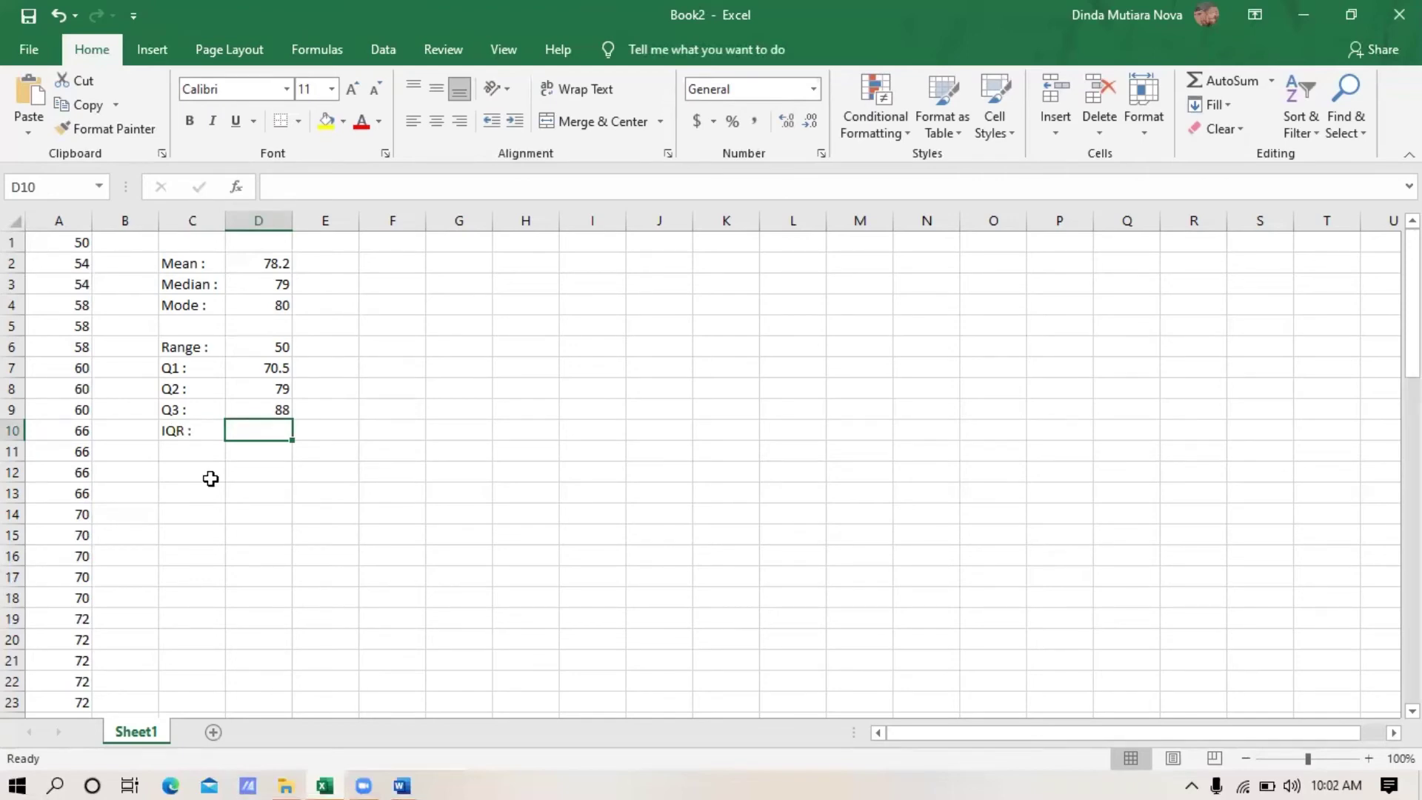
Step: Calculate the interquartile range in D10 with the formula =(D9-D7)
{"action": "type", "text": "="}
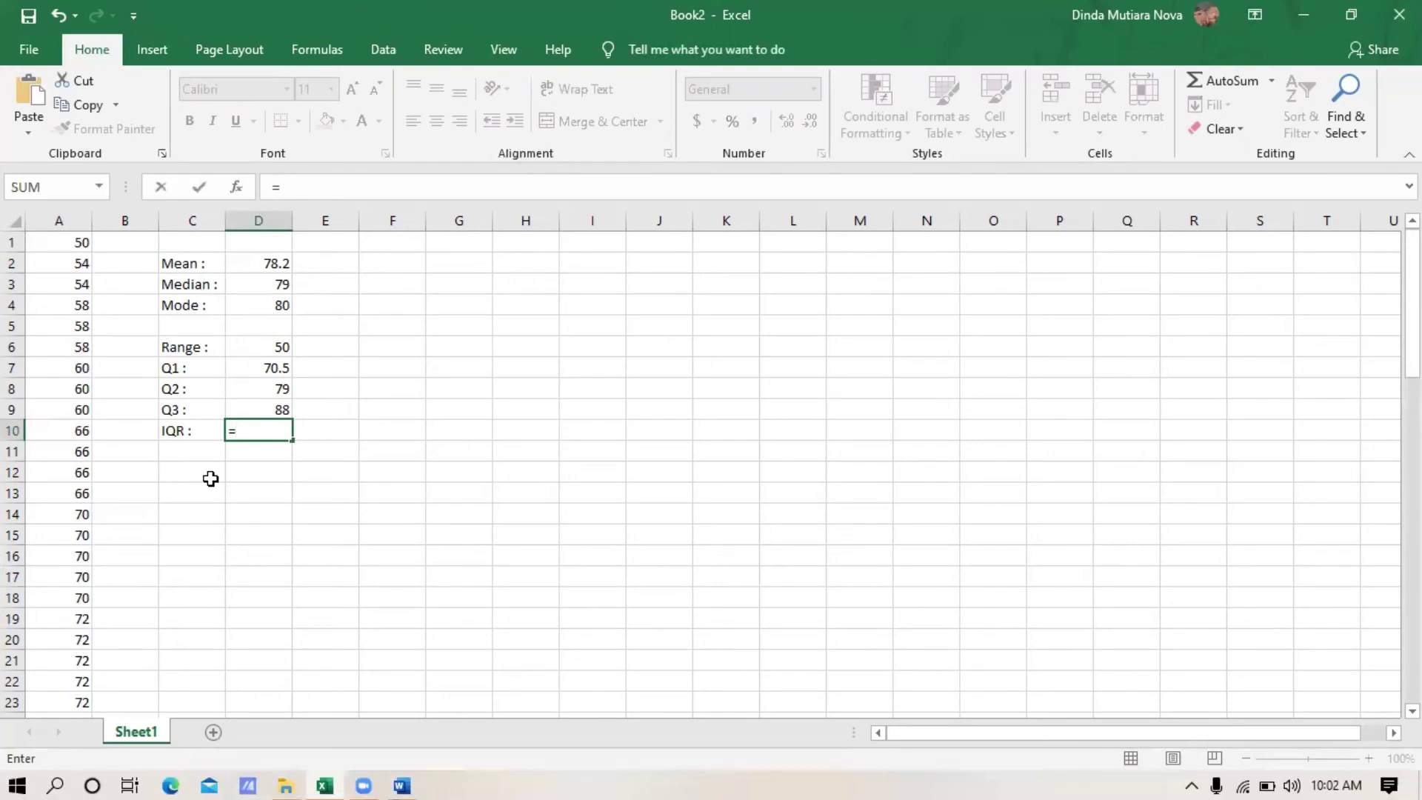
{"action": "type", "text": "("}
{"action": "left_click", "coordinate": [181, 414]}
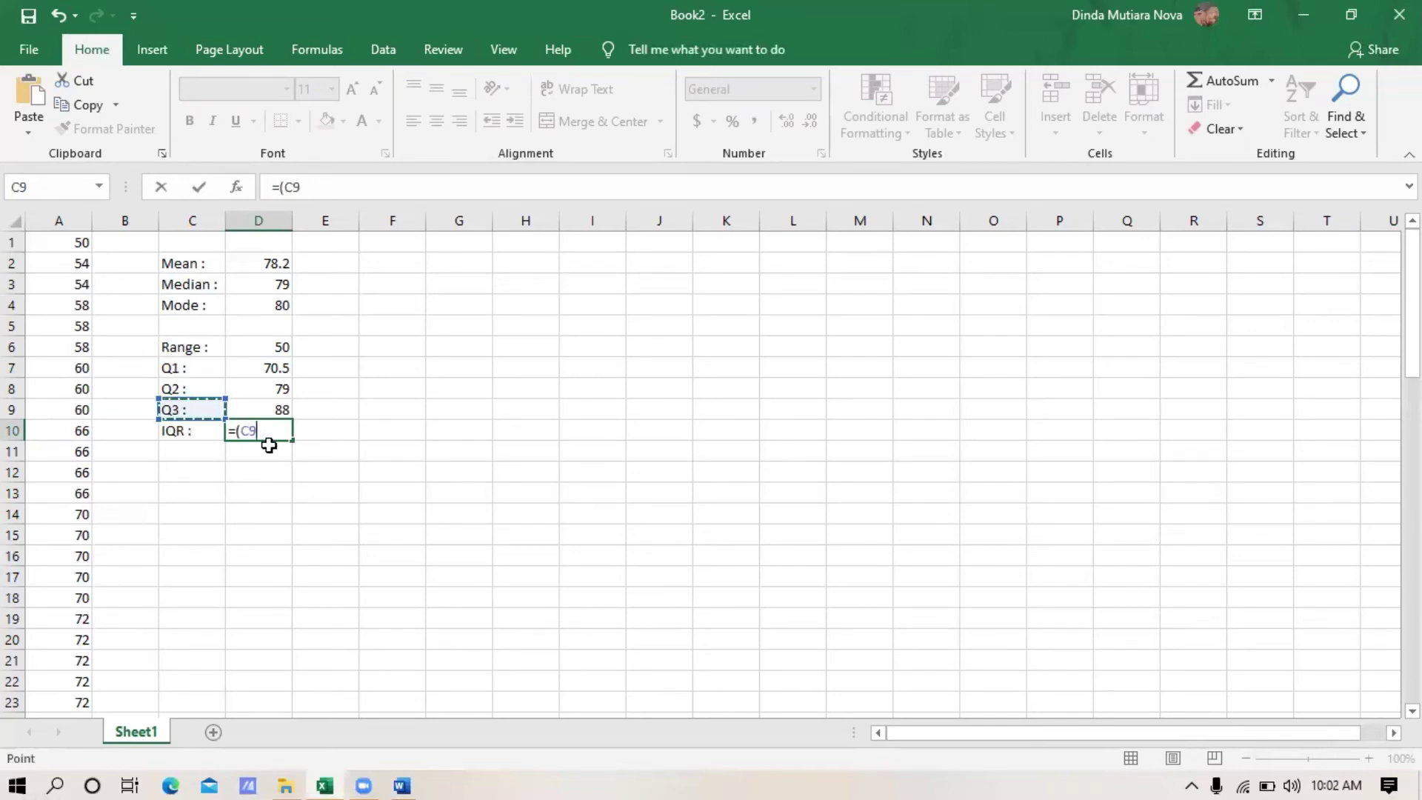
{"action": "left_click", "coordinate": [248, 409]}
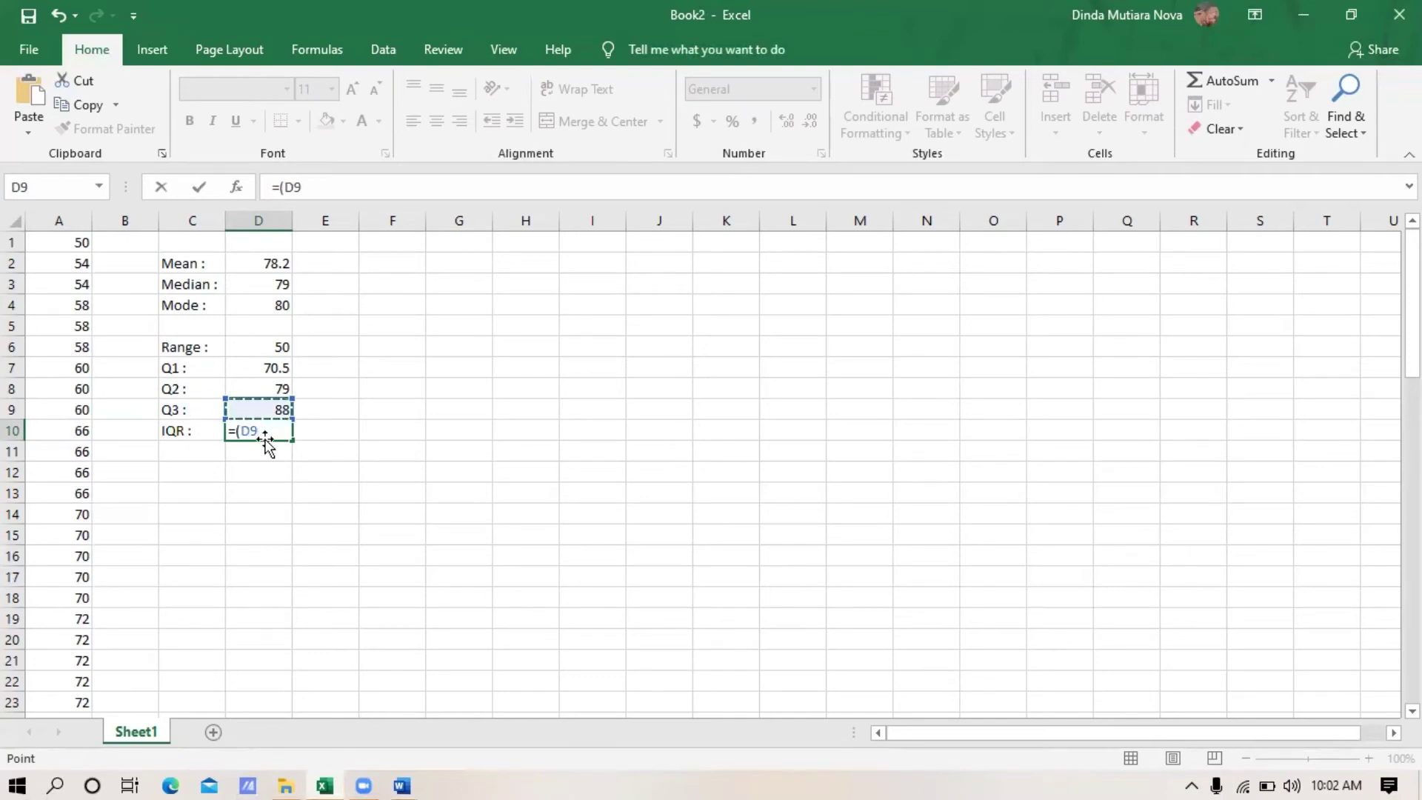
{"action": "type", "text": "-"}
{"action": "left_click", "coordinate": [275, 368]}
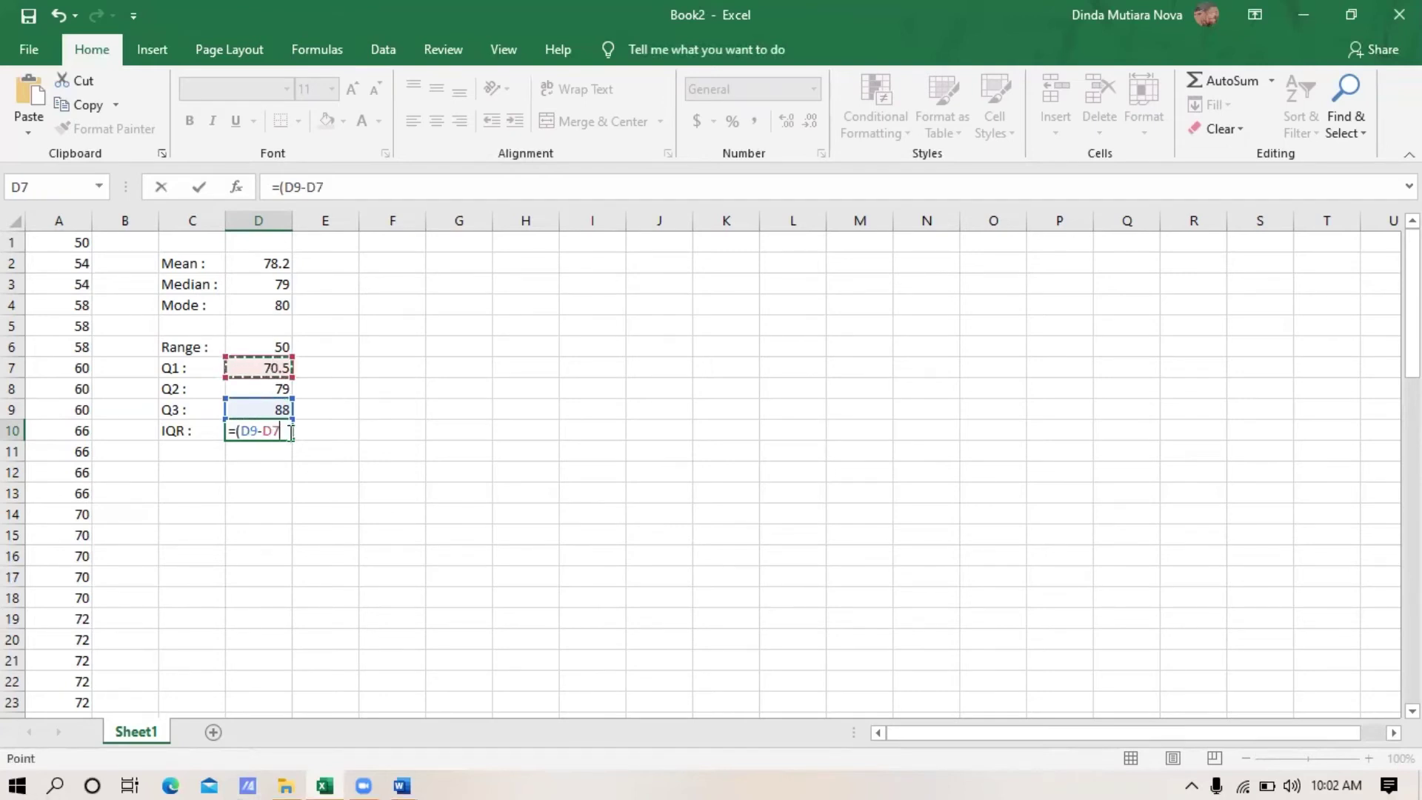
{"action": "type", "text": ")"}
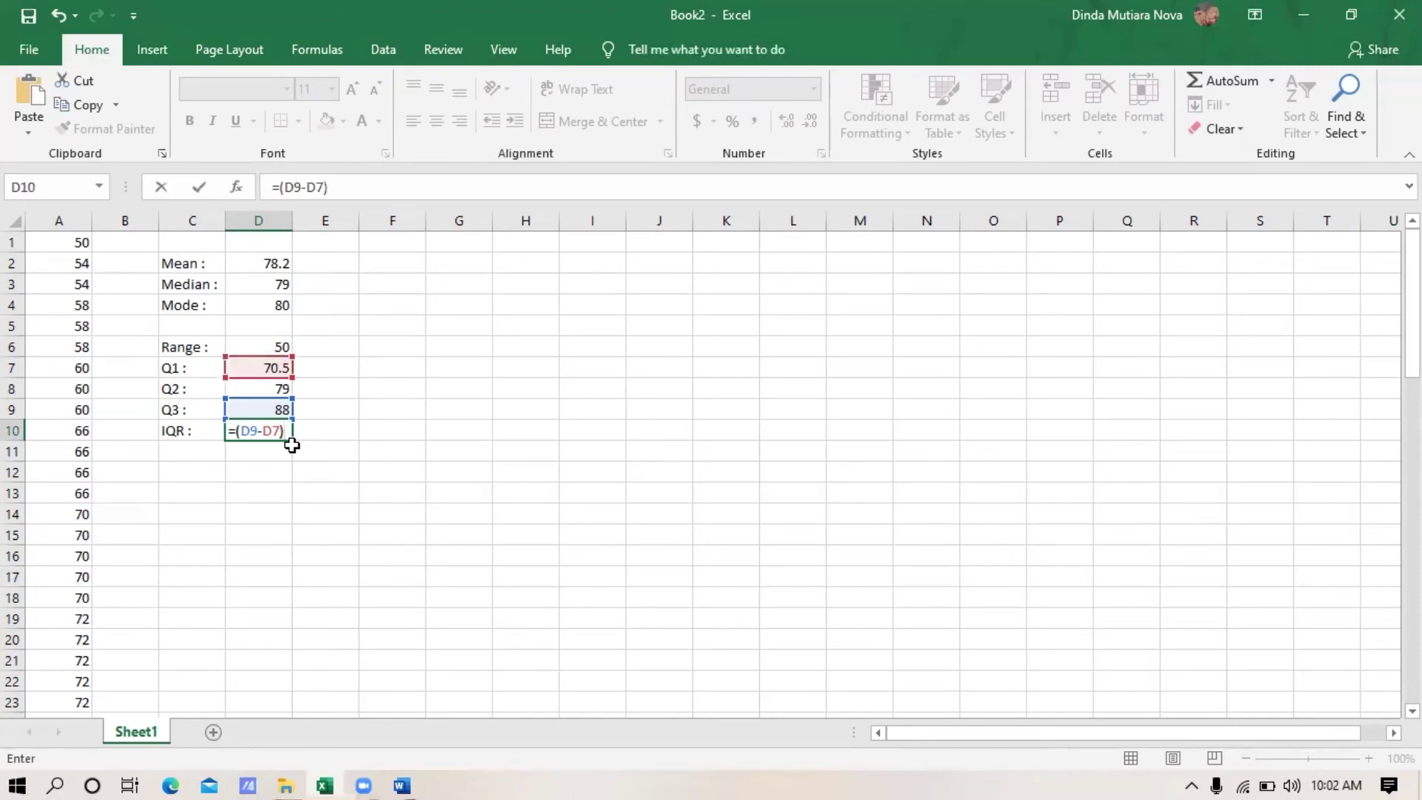
{"action": "key", "text": "Return"}
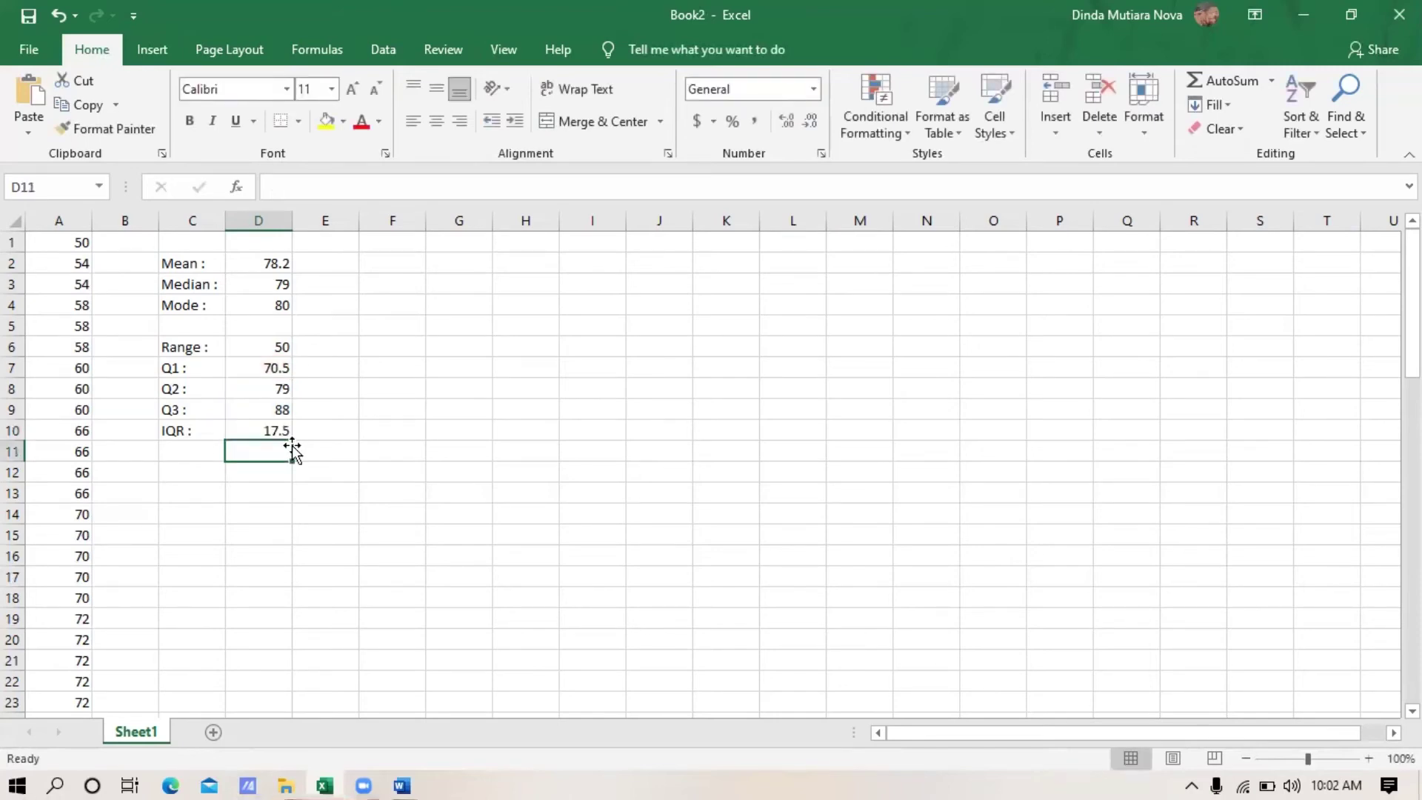
Step: Label cell C11 "Variance :" below the IQR label and widen column C
{"action": "left_click", "coordinate": [194, 453]}
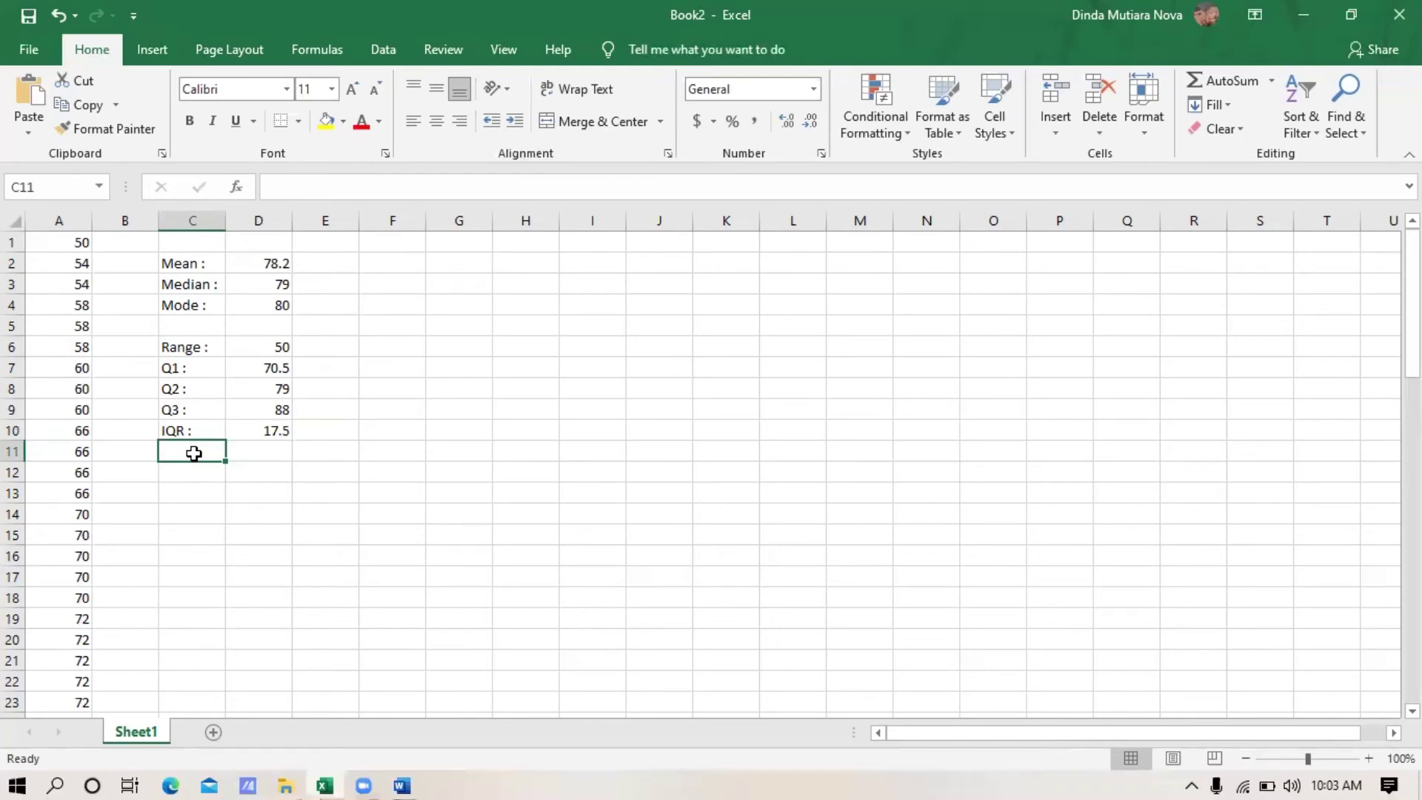
{"action": "type", "text": "Var"}
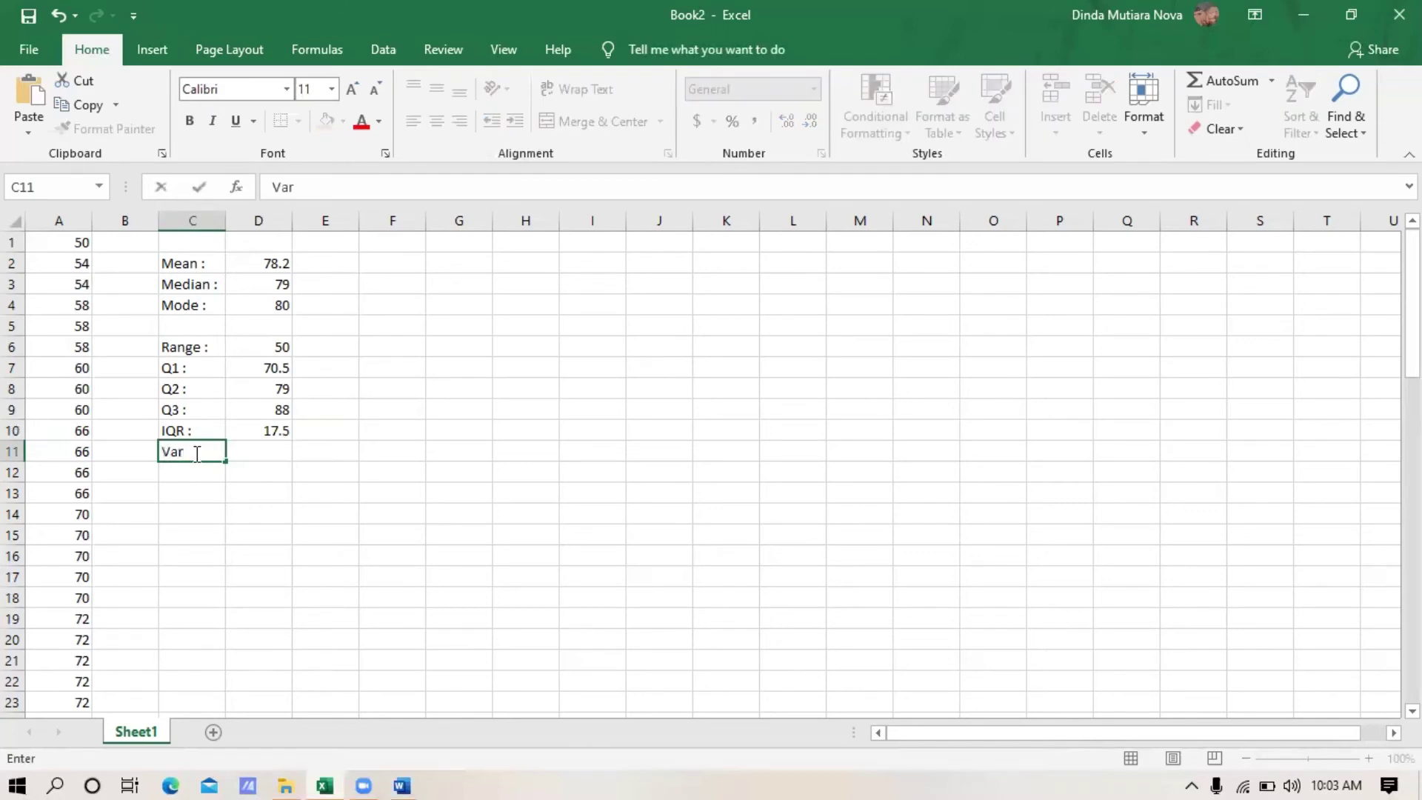
{"action": "type", "text": "iance :"}
{"action": "key", "text": "Tab"}
{"action": "left_click_drag", "start_coordinate": [222, 223], "coordinate": [314, 241]}
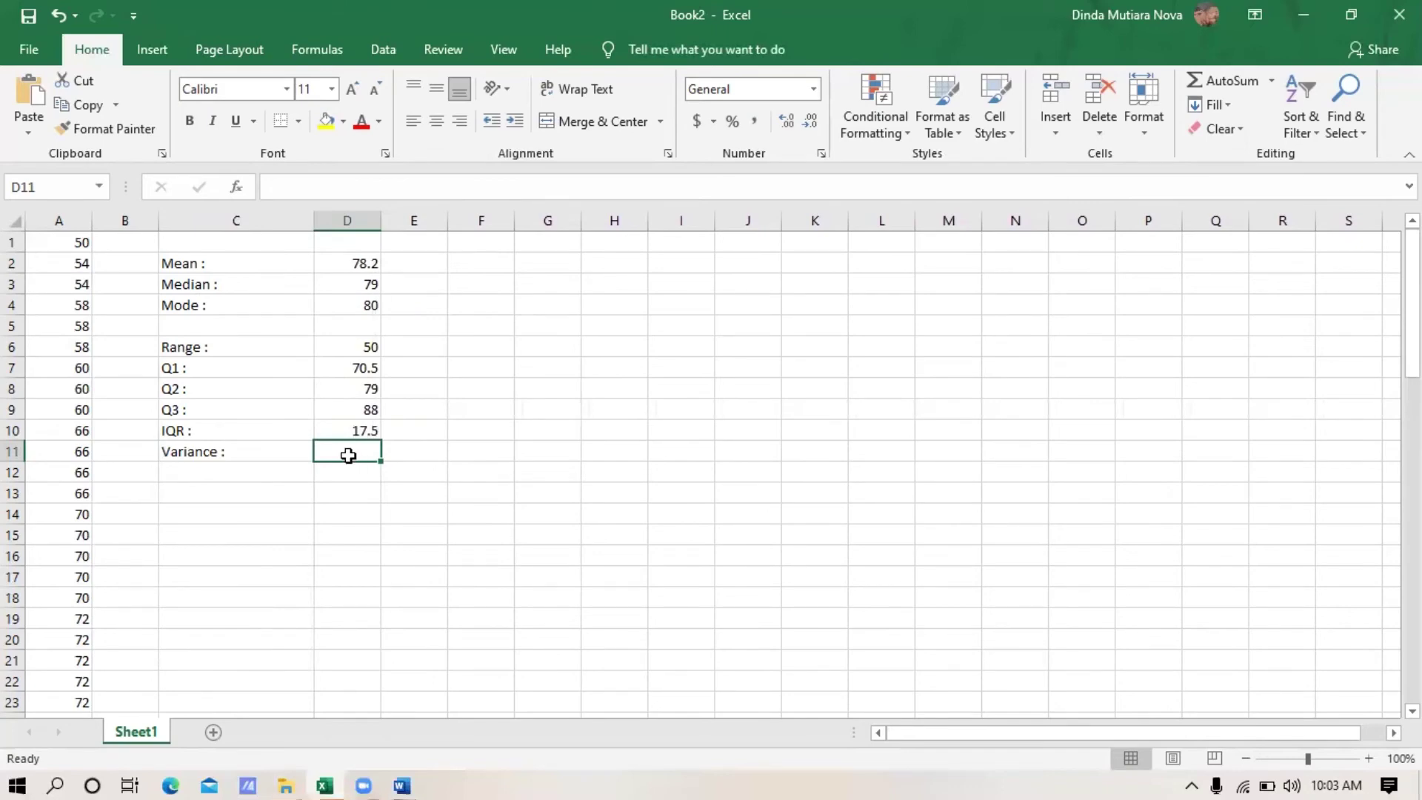
Step: Calculate the variance of column A in D11 with the formula =VAR(A:A)
{"action": "type", "text": "=var"}
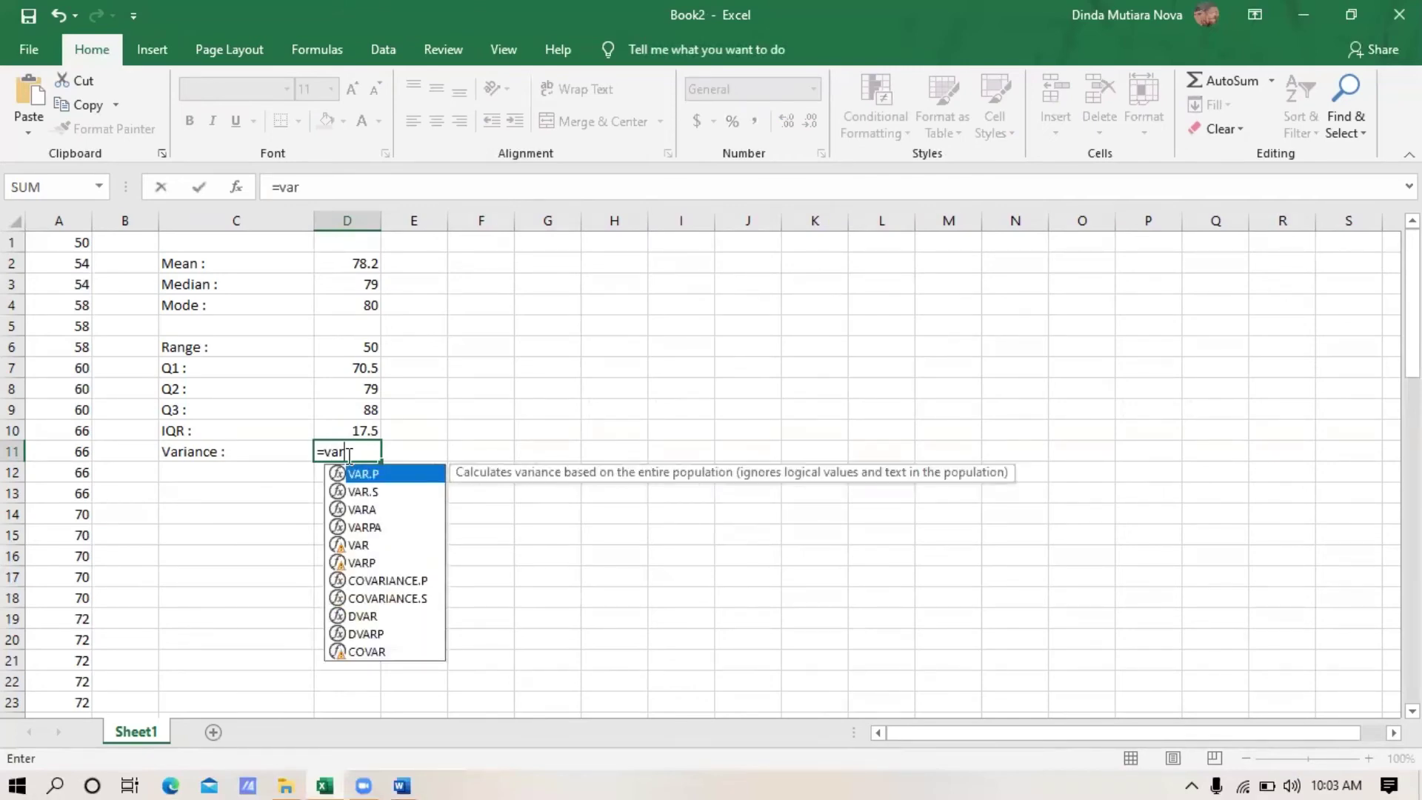
{"action": "left_click", "coordinate": [349, 455]}
{"action": "type", "text": "("}
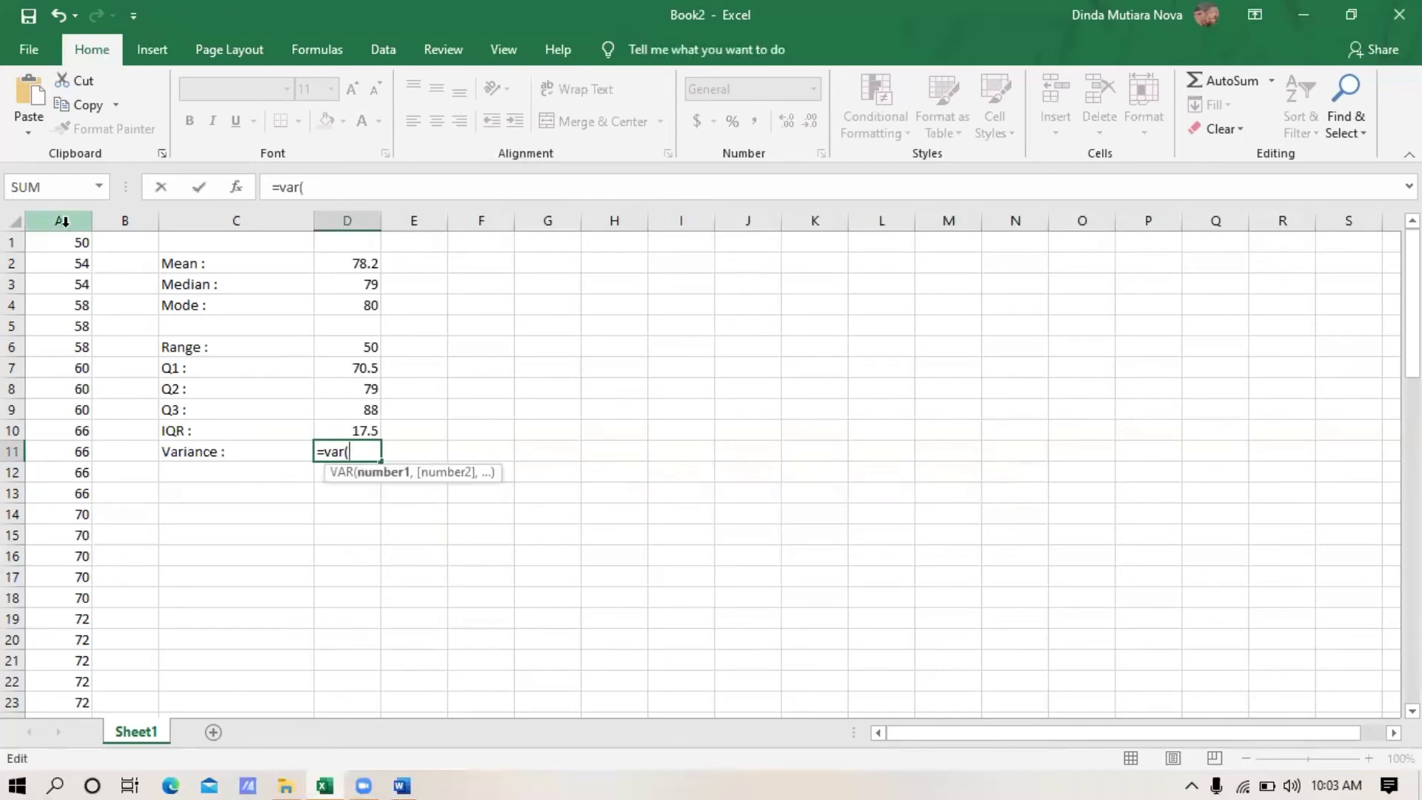
{"action": "left_click", "coordinate": [64, 222]}
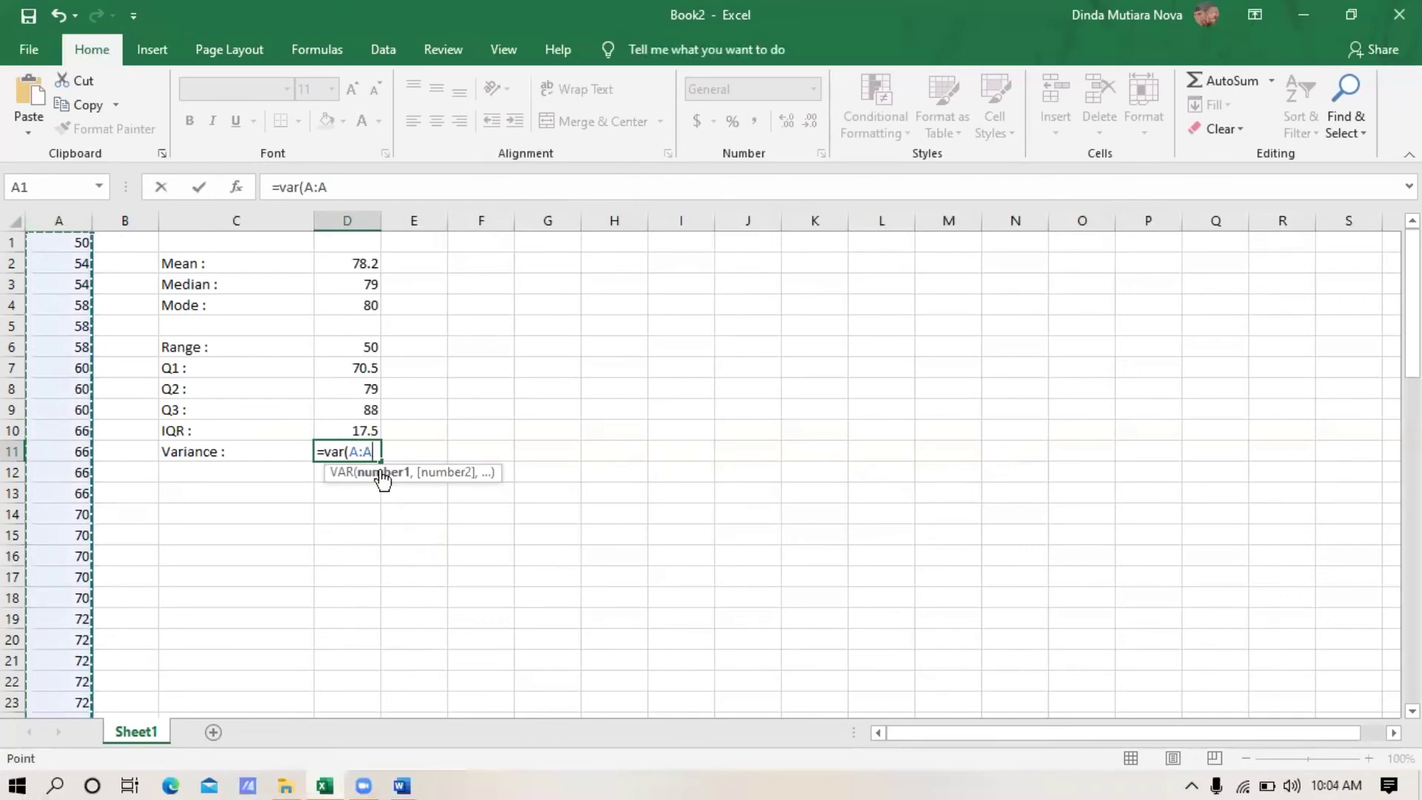
{"action": "type", "text": ")"}
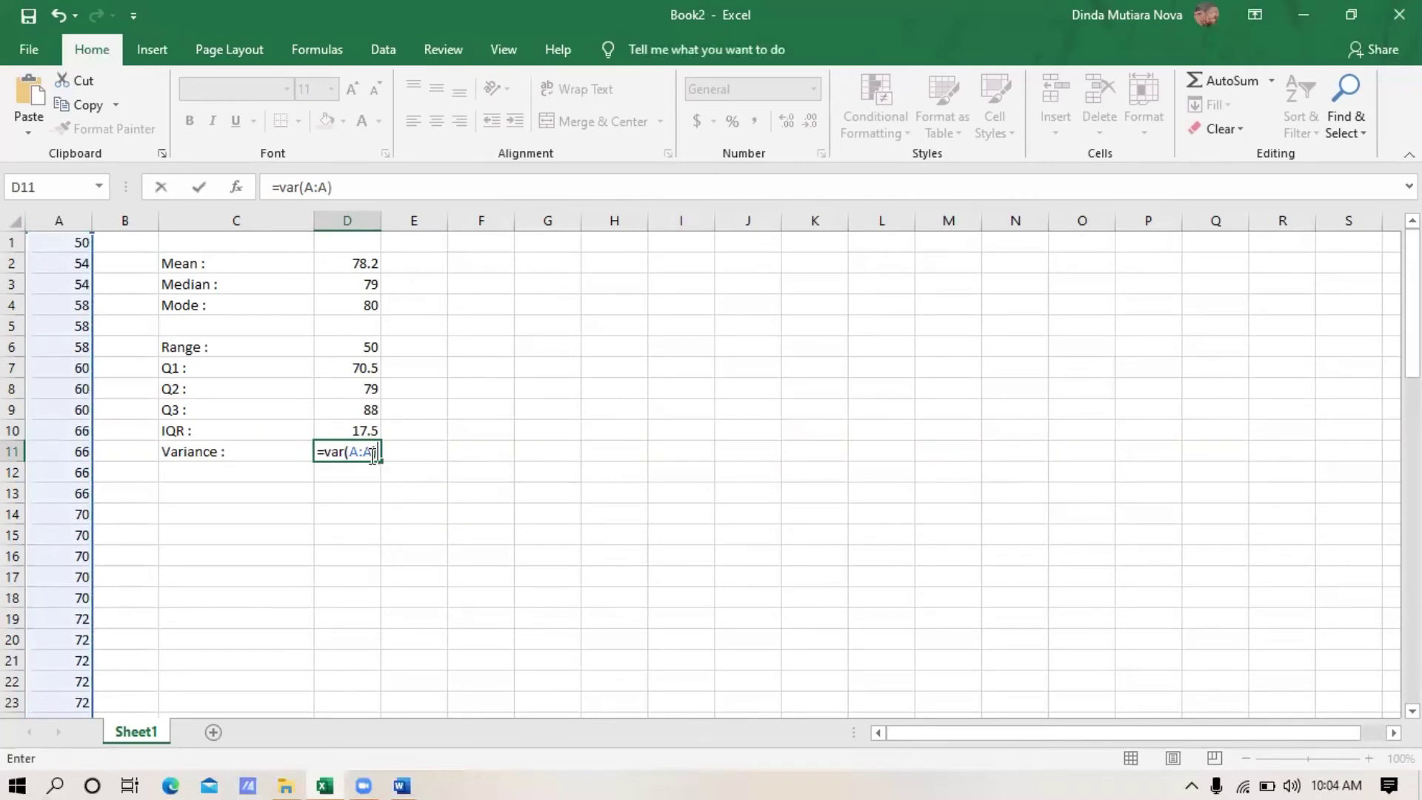
{"action": "key", "text": "Return"}
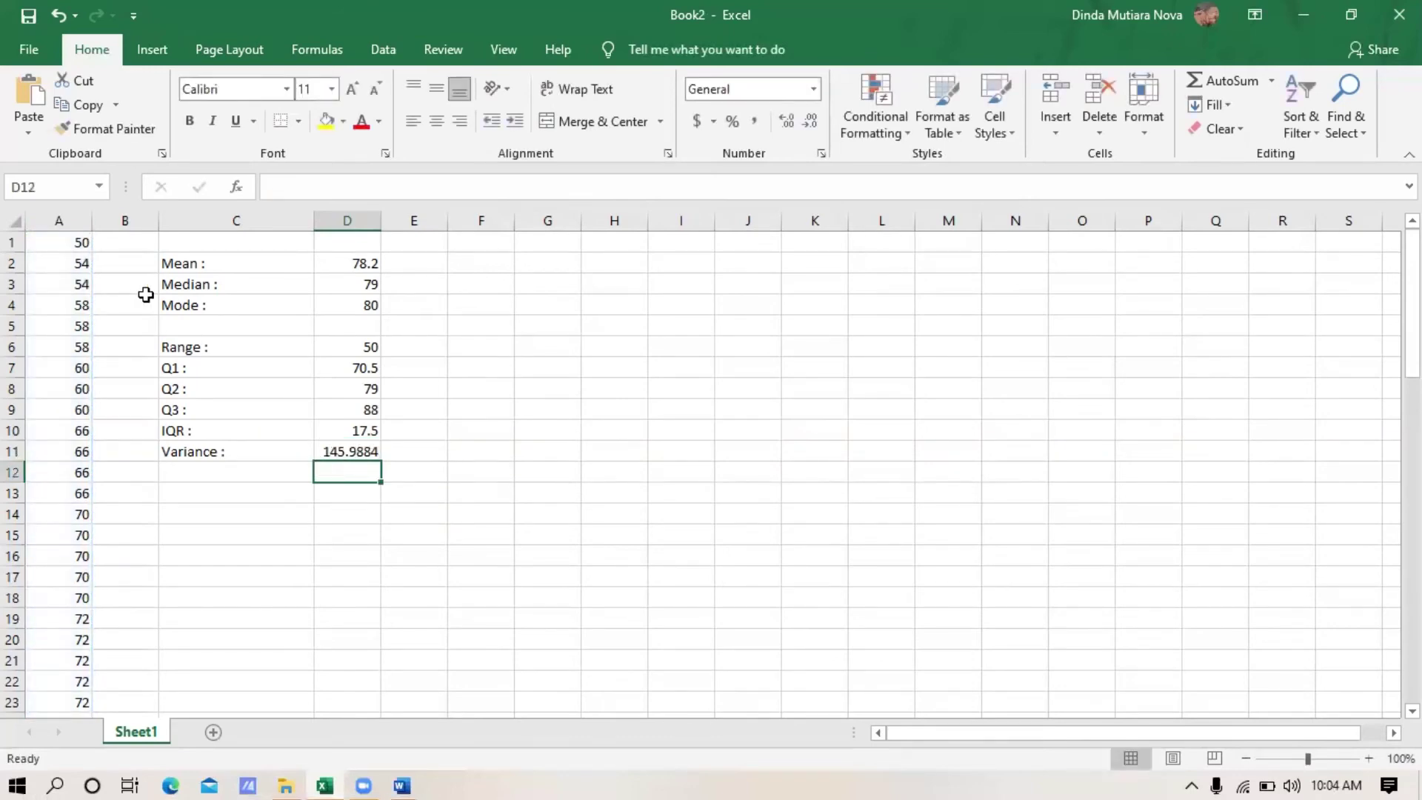
Step: Label cell C12 "Stand. Deviation :" below the variance label
{"action": "left_click", "coordinate": [59, 220]}
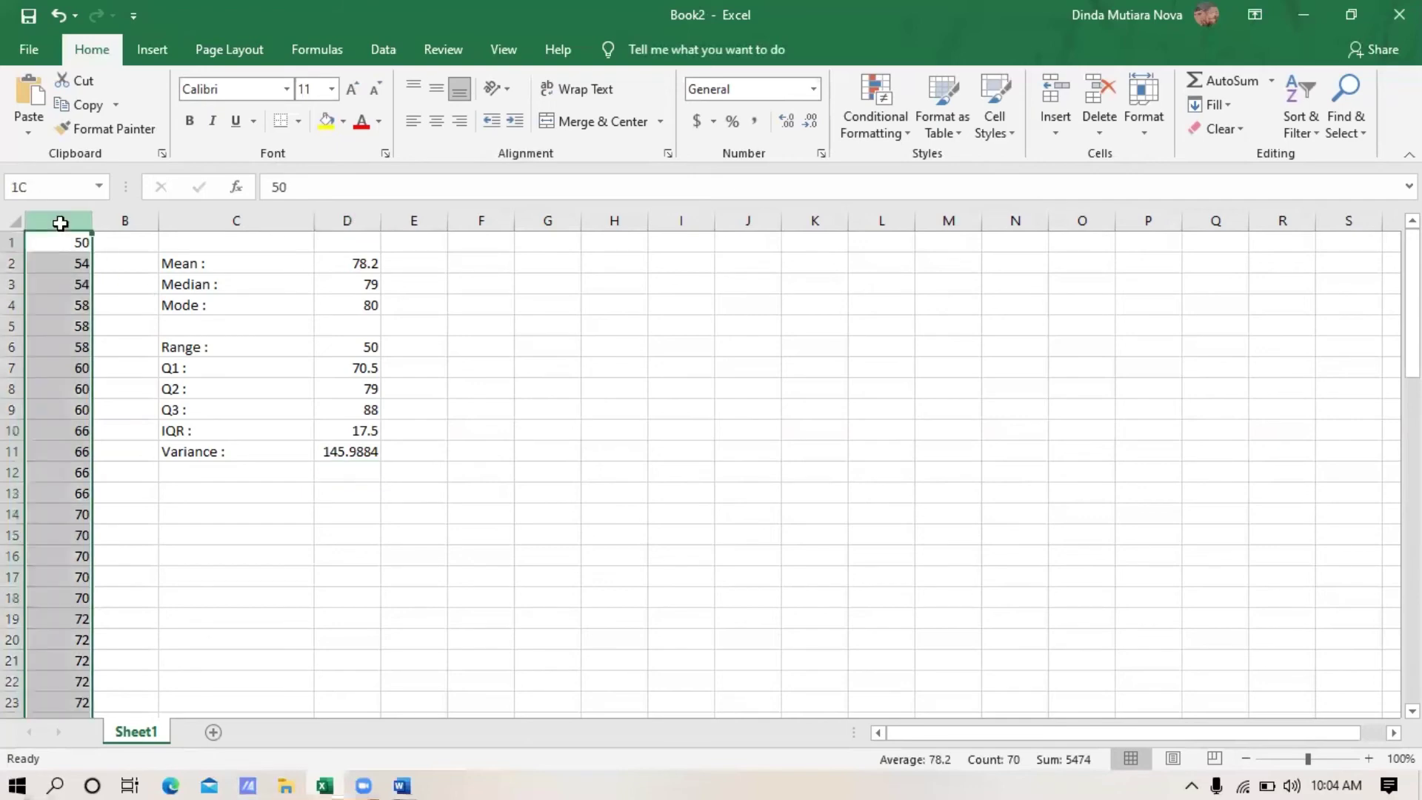
{"action": "left_click", "coordinate": [248, 474]}
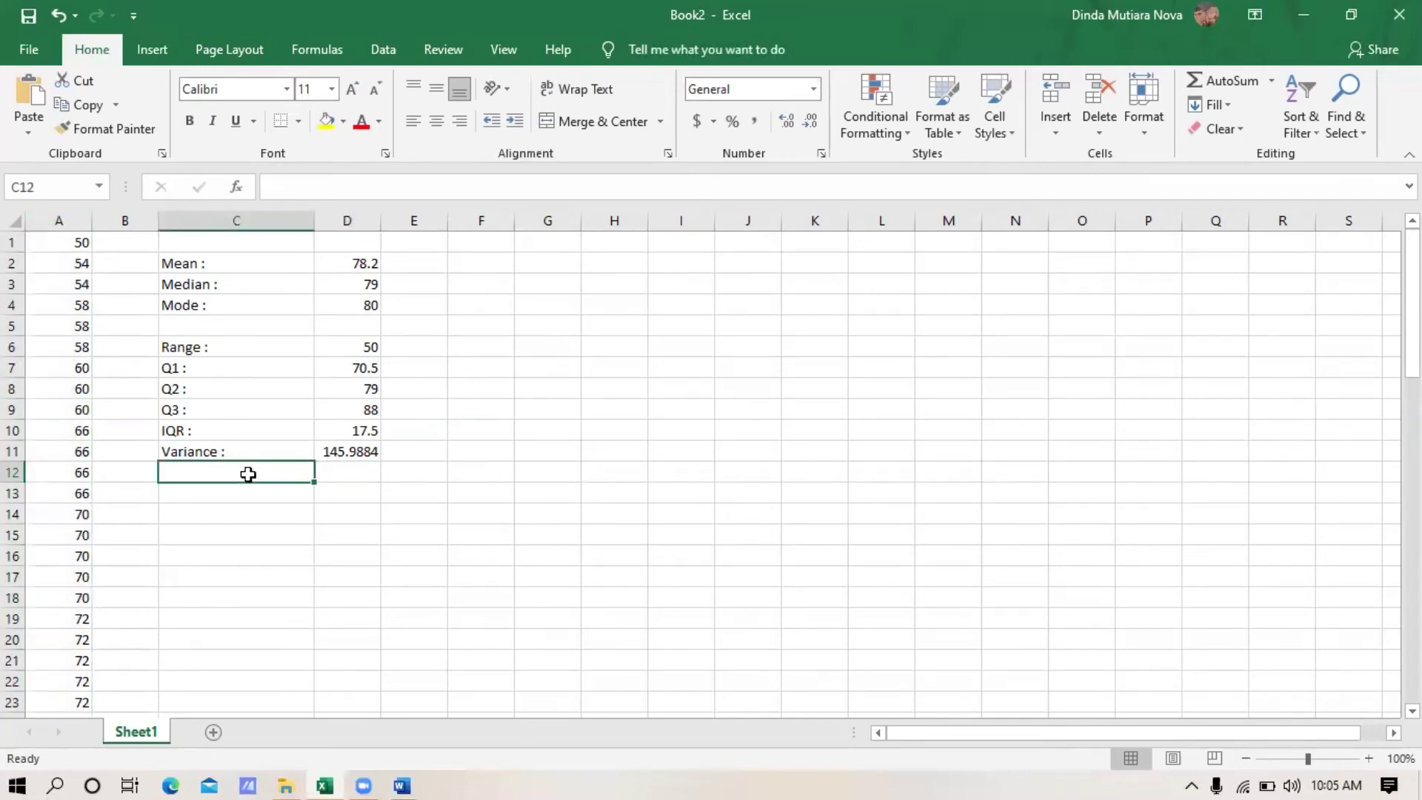
{"action": "type", "text": "Standa"}
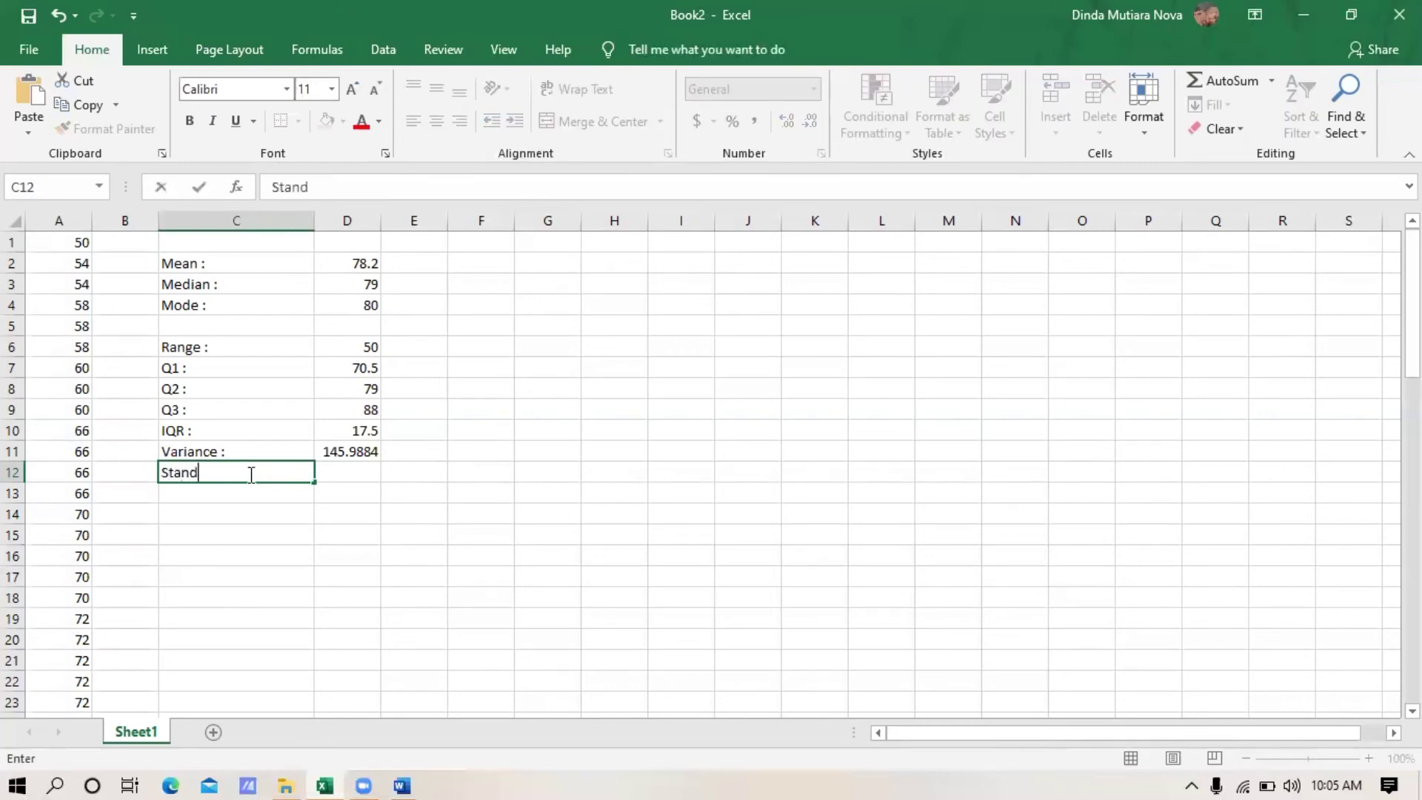
{"action": "key", "text": "BackSpace"}
{"action": "type", "text": ". Deviation :"}
{"action": "key", "text": "Tab"}
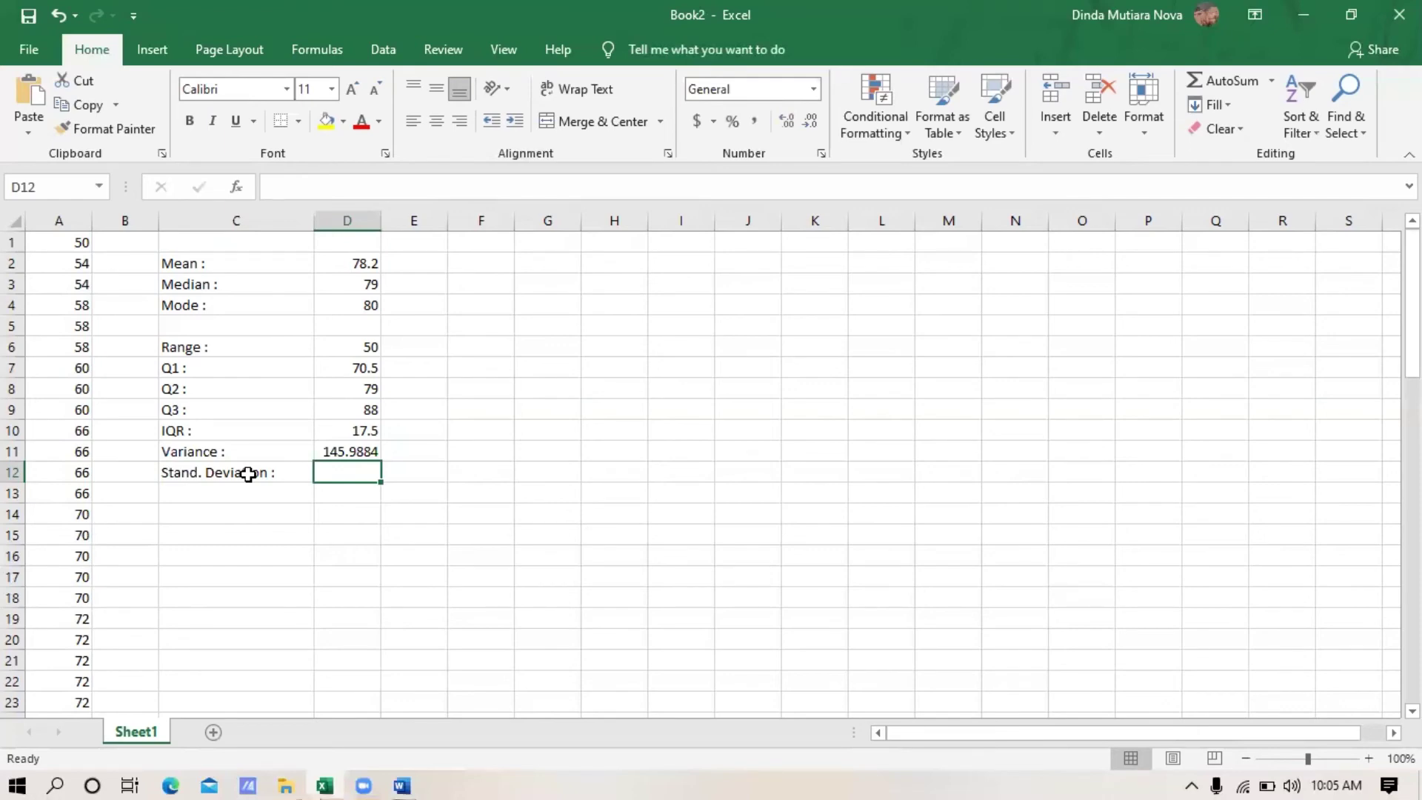
Step: Calculate the standard deviation of column A in D12 with the formula =STDEV(A:A)
{"action": "type", "text": "="}
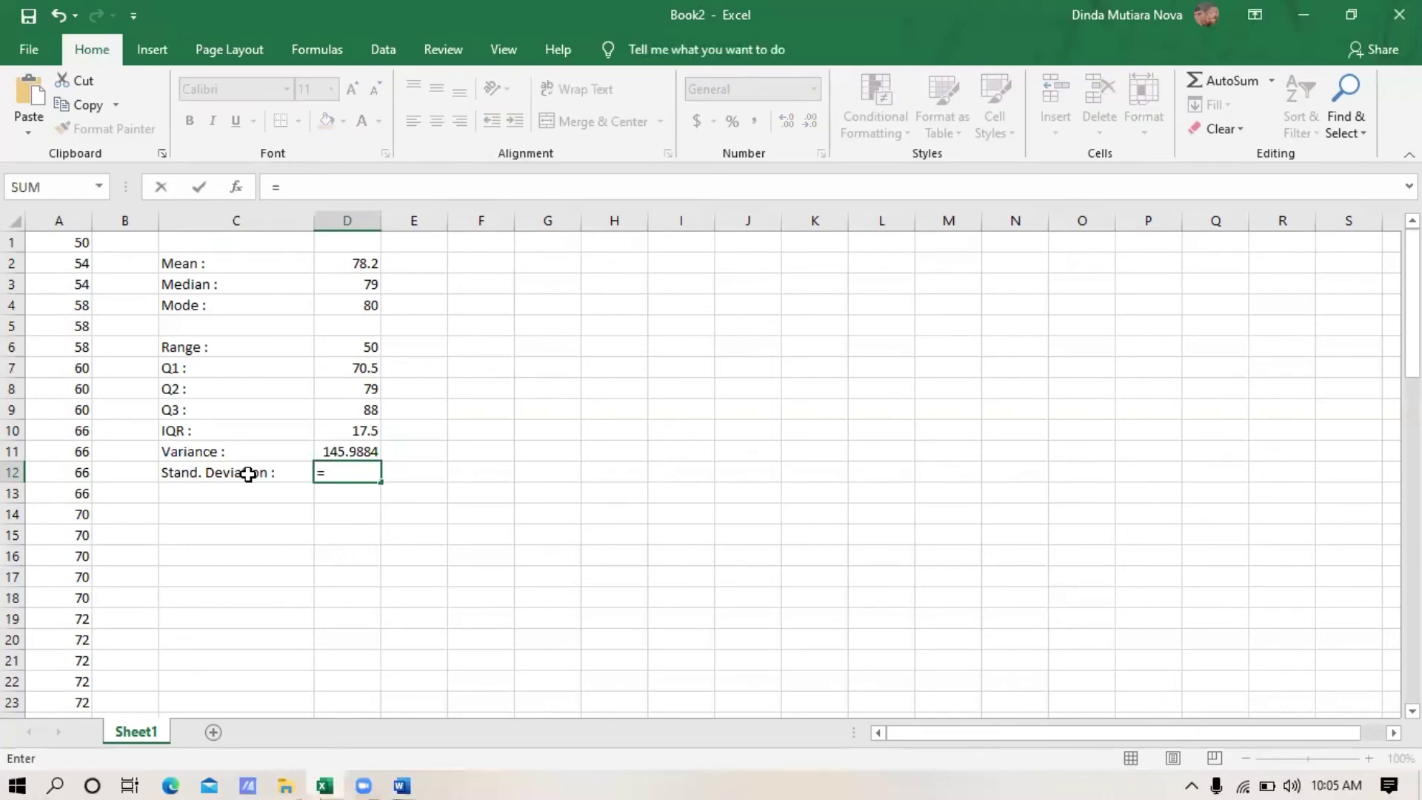
{"action": "type", "text": "st"}
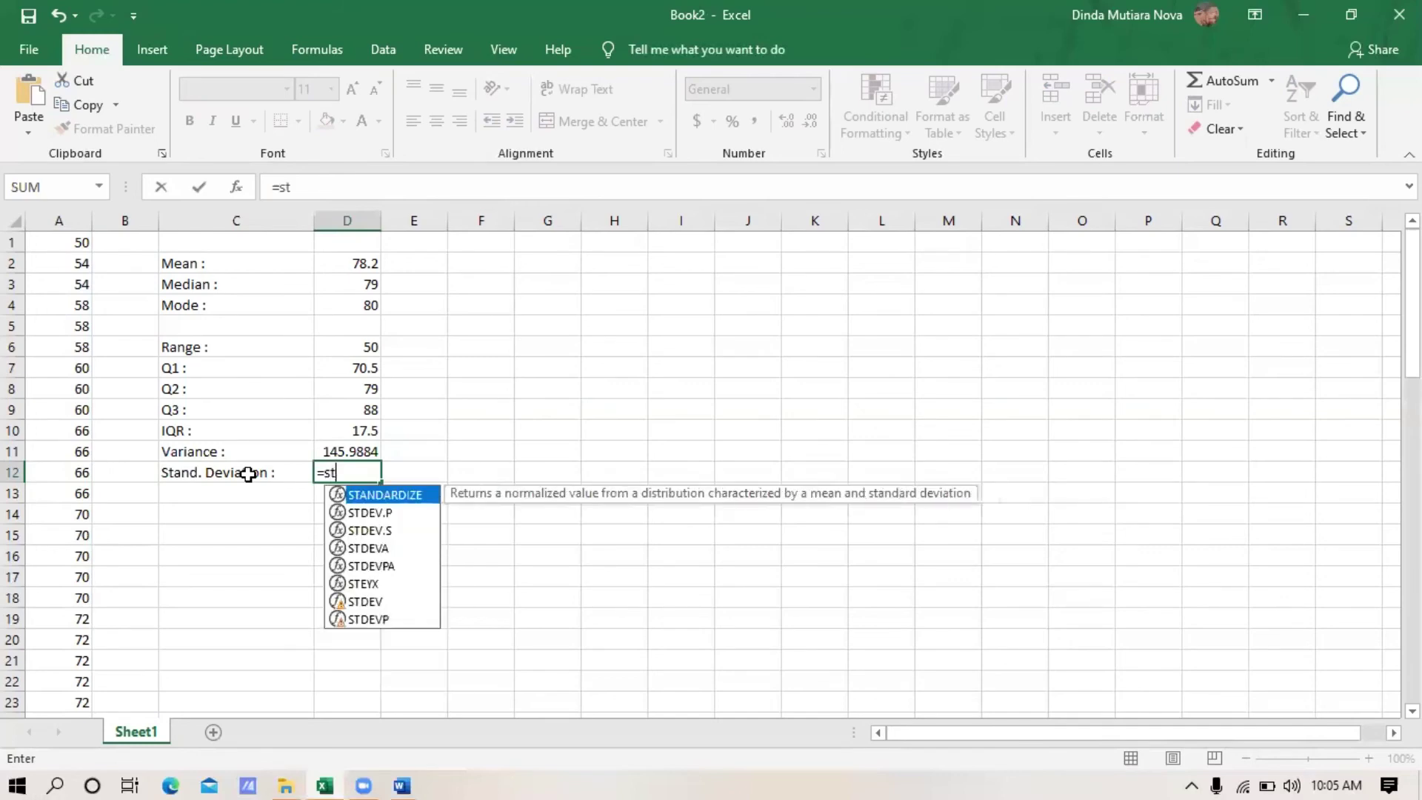
{"action": "type", "text": "d"}
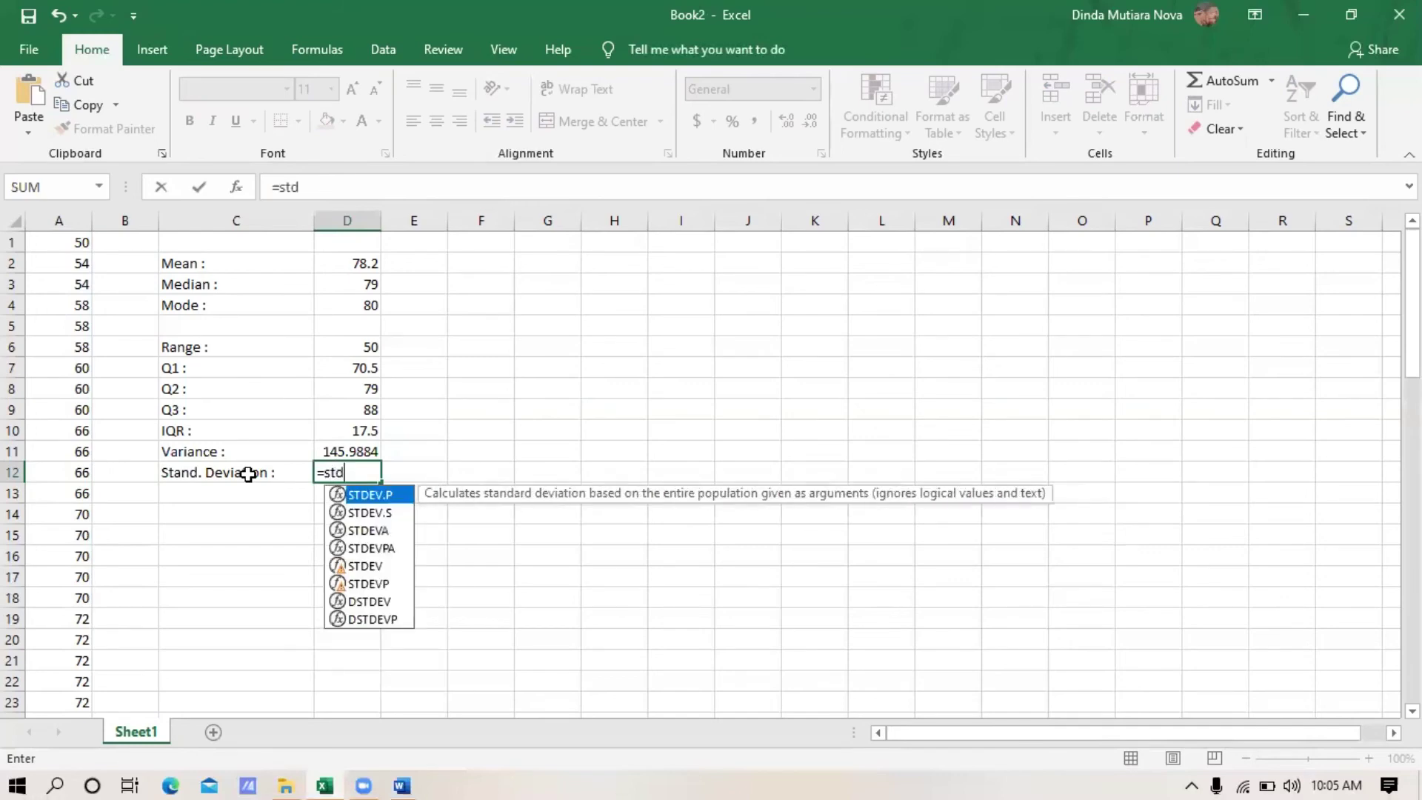
{"action": "type", "text": "ev("}
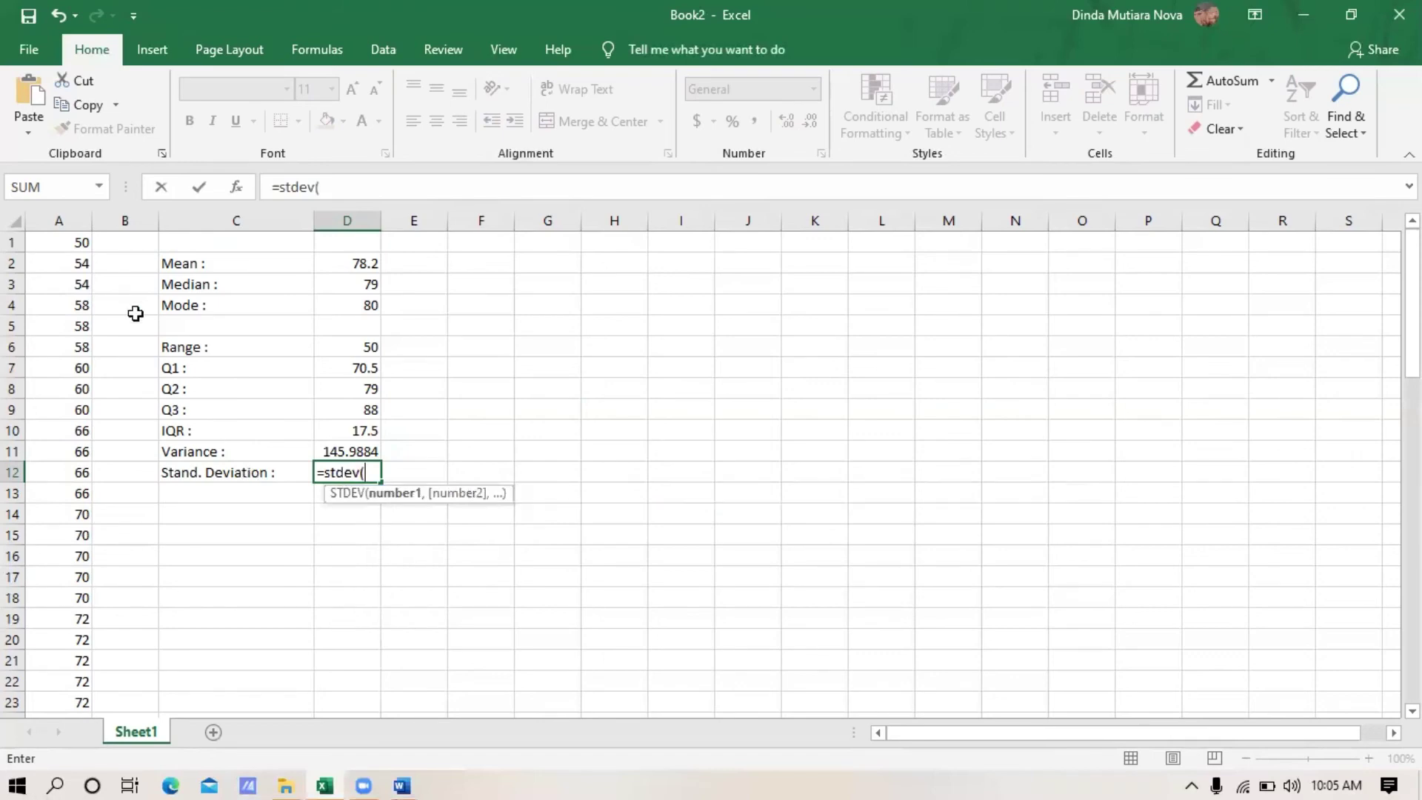
{"action": "left_click", "coordinate": [72, 220]}
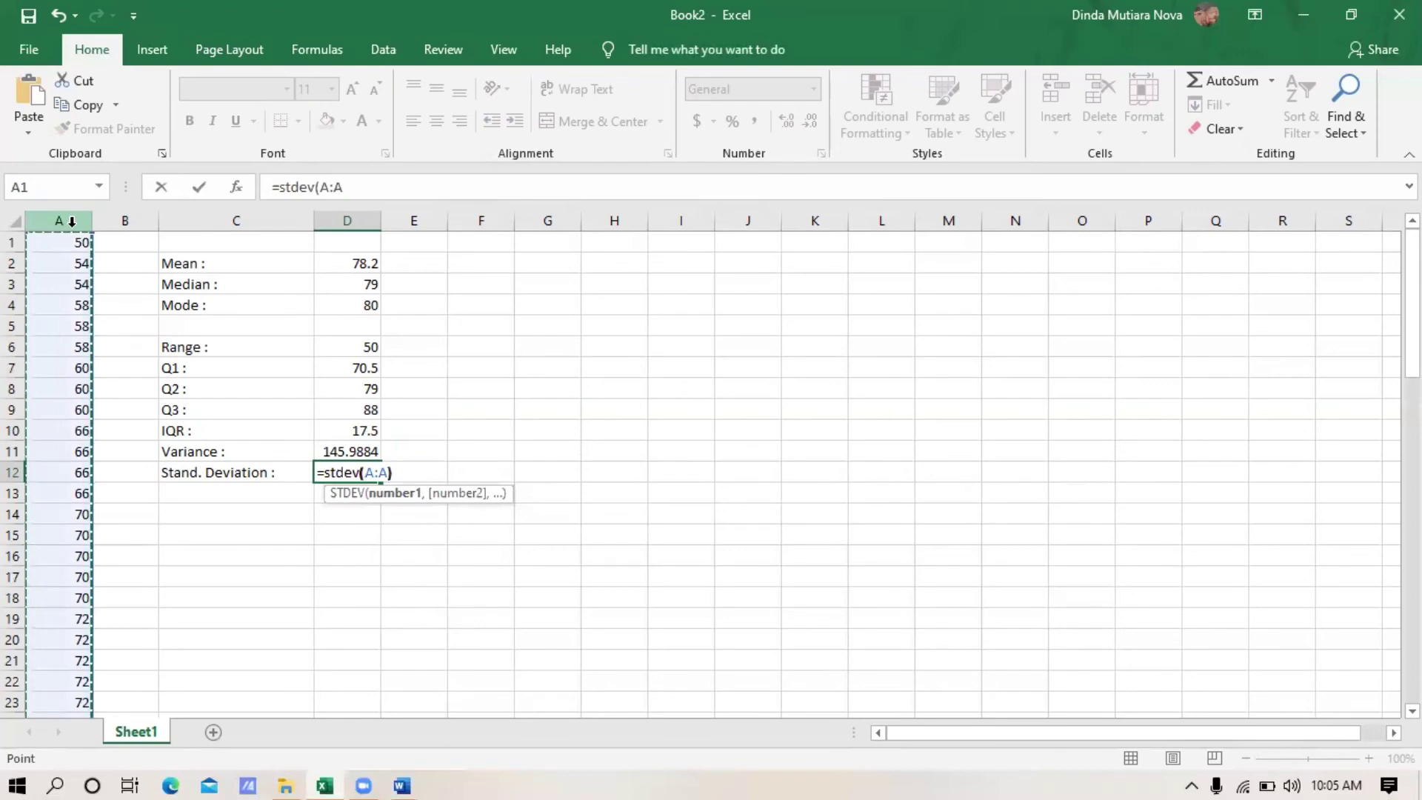
{"action": "type", "text": ")"}
{"action": "key", "text": "Return"}
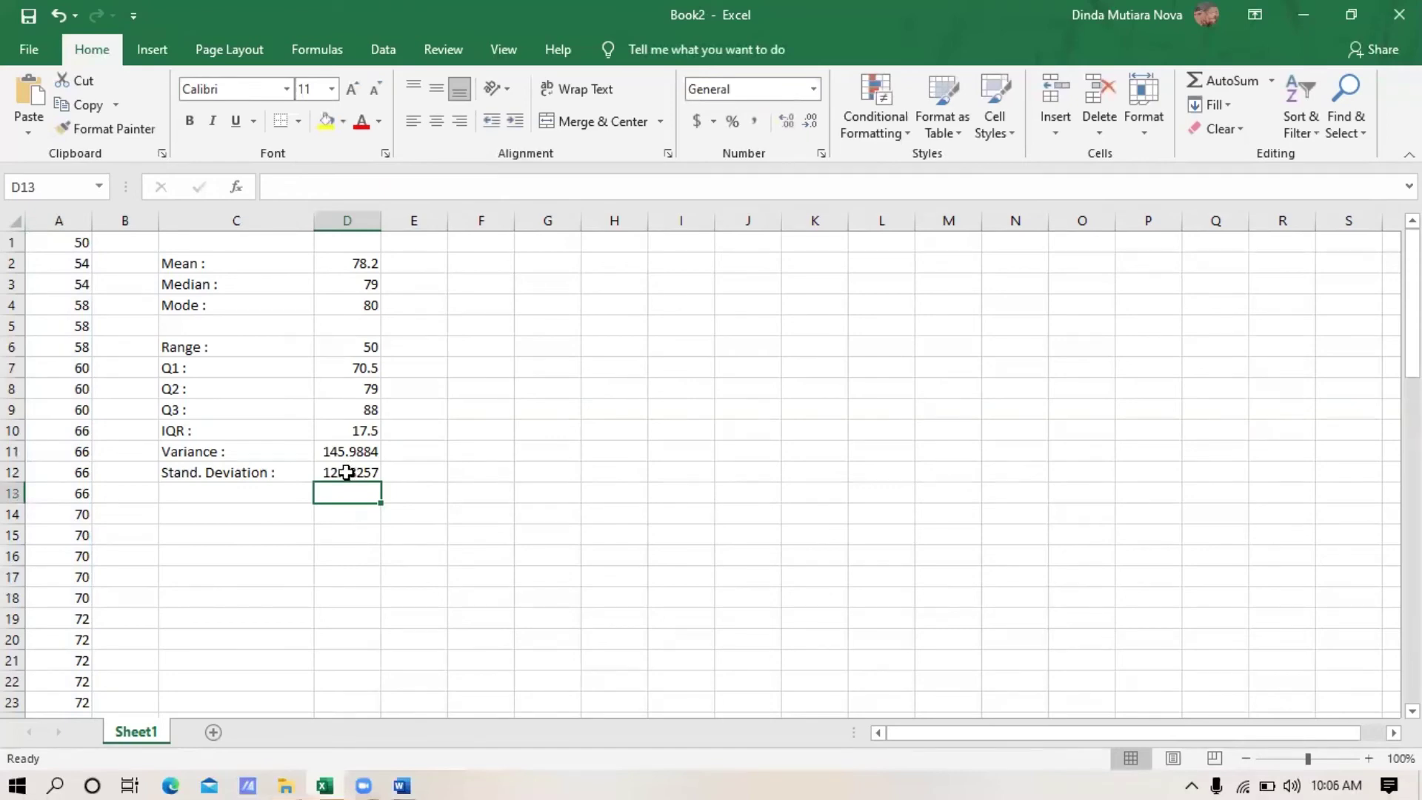
Step: Enter the frequency table headers "Value (x)" in F2 and "Frequency (f)" in G2
{"action": "left_click", "coordinate": [69, 221]}
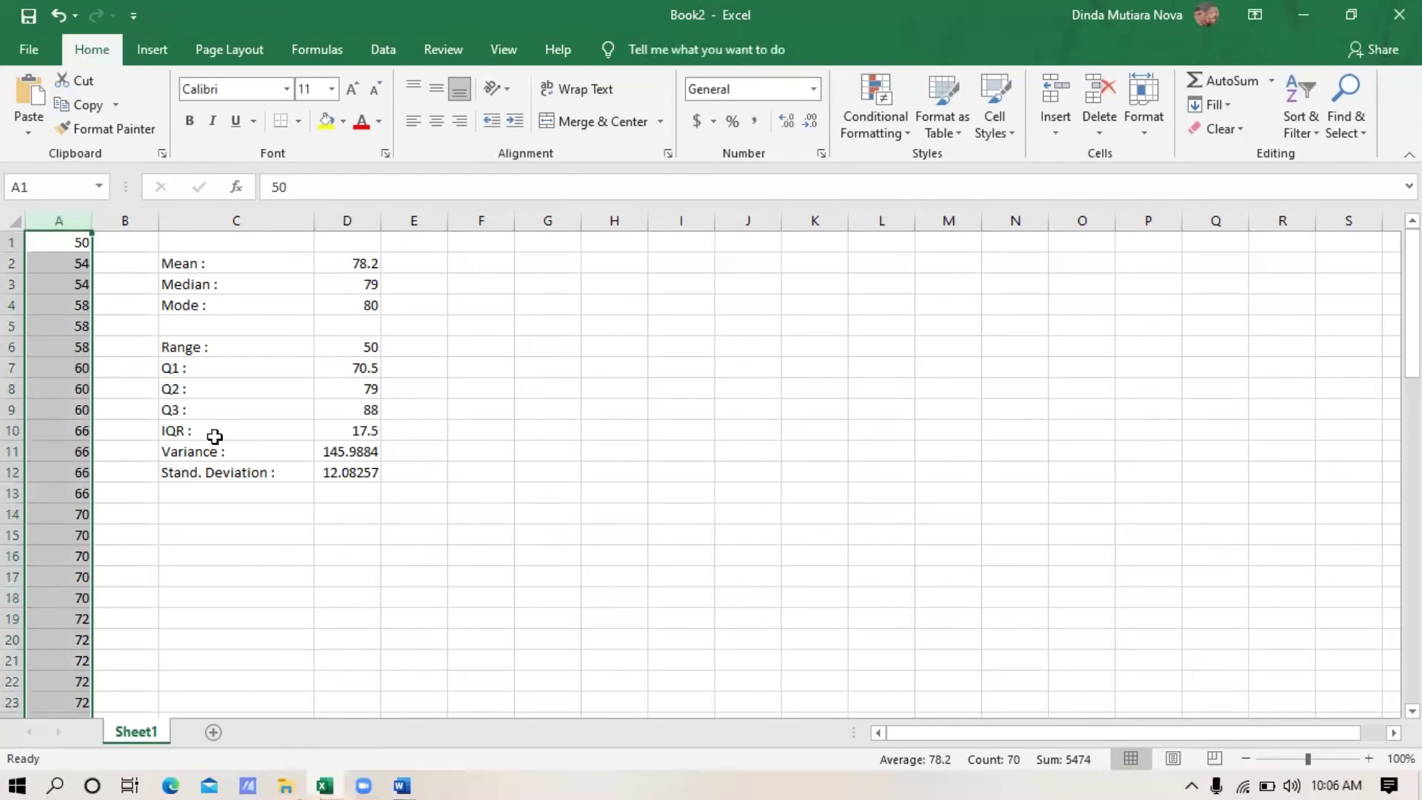
{"action": "left_click", "coordinate": [485, 271]}
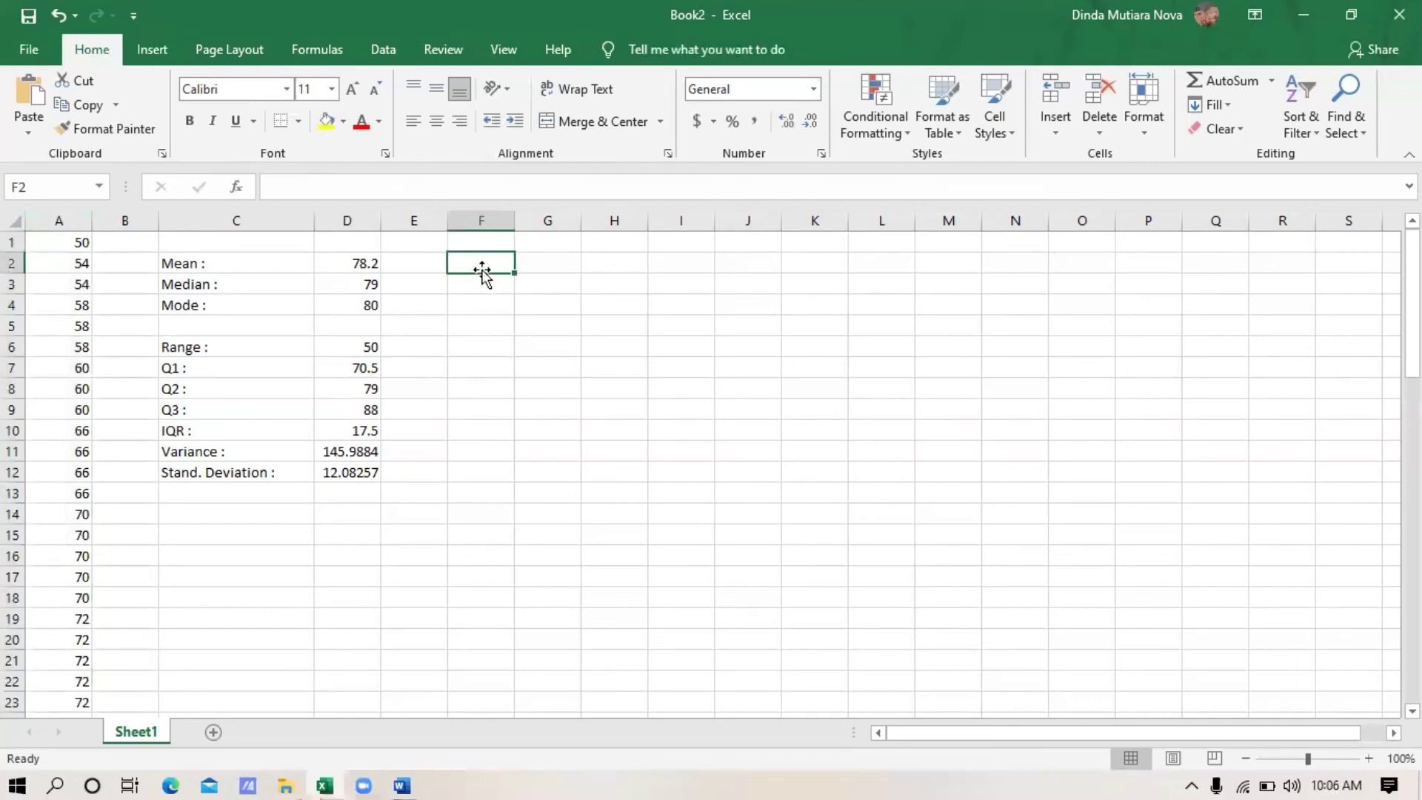
{"action": "type", "text": "V"}
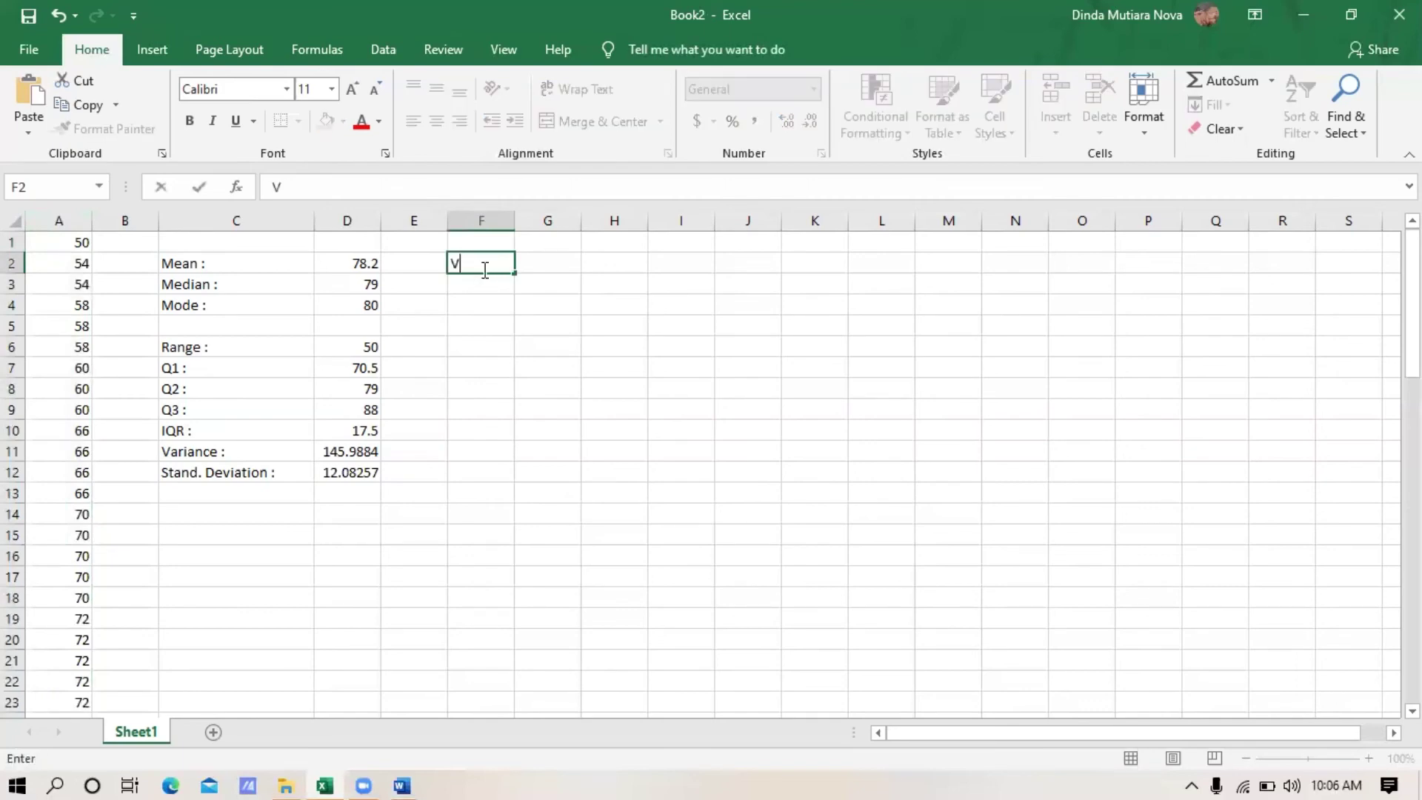
{"action": "type", "text": "alue (x)"}
{"action": "key", "text": "Tab"}
{"action": "type", "text": "Fr"}
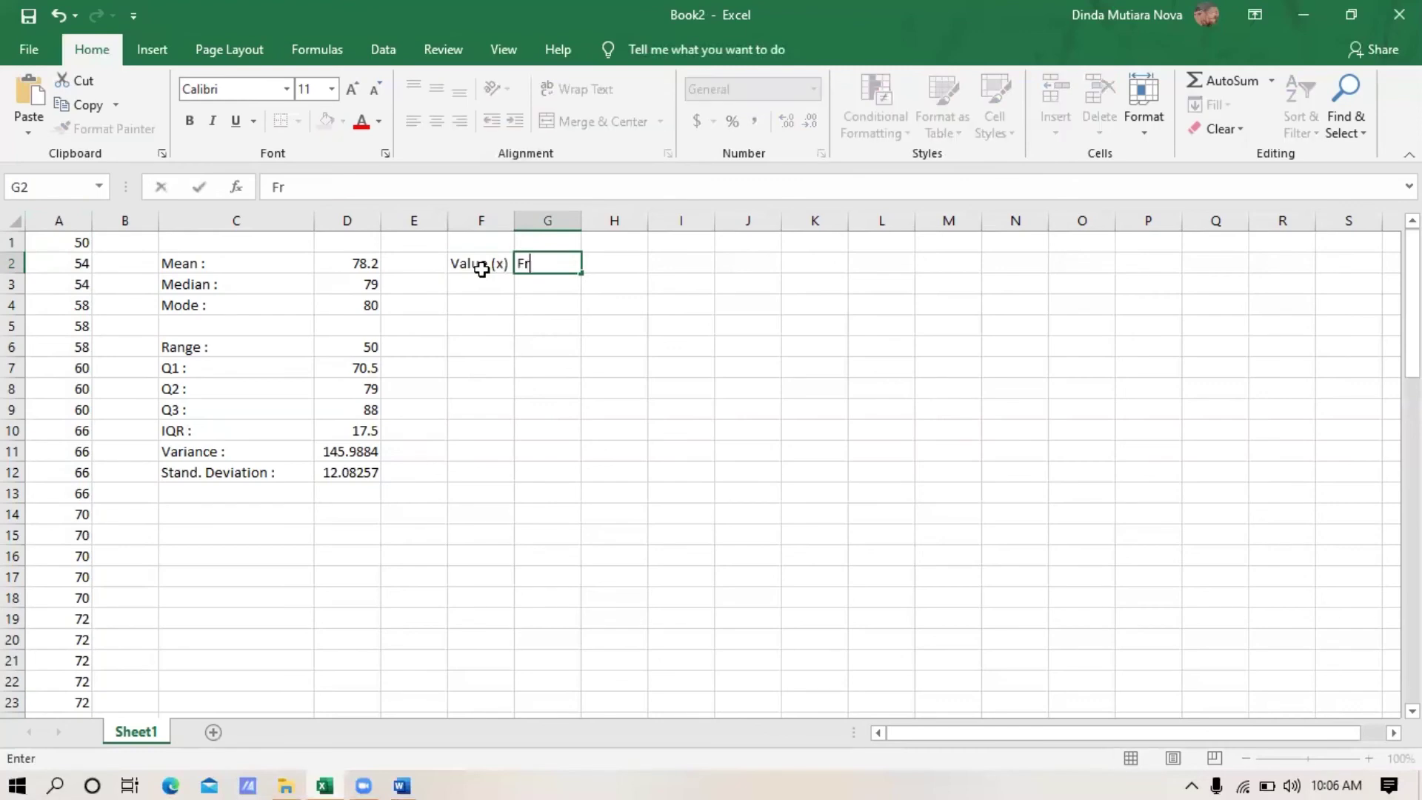
{"action": "type", "text": "equency (f)"}
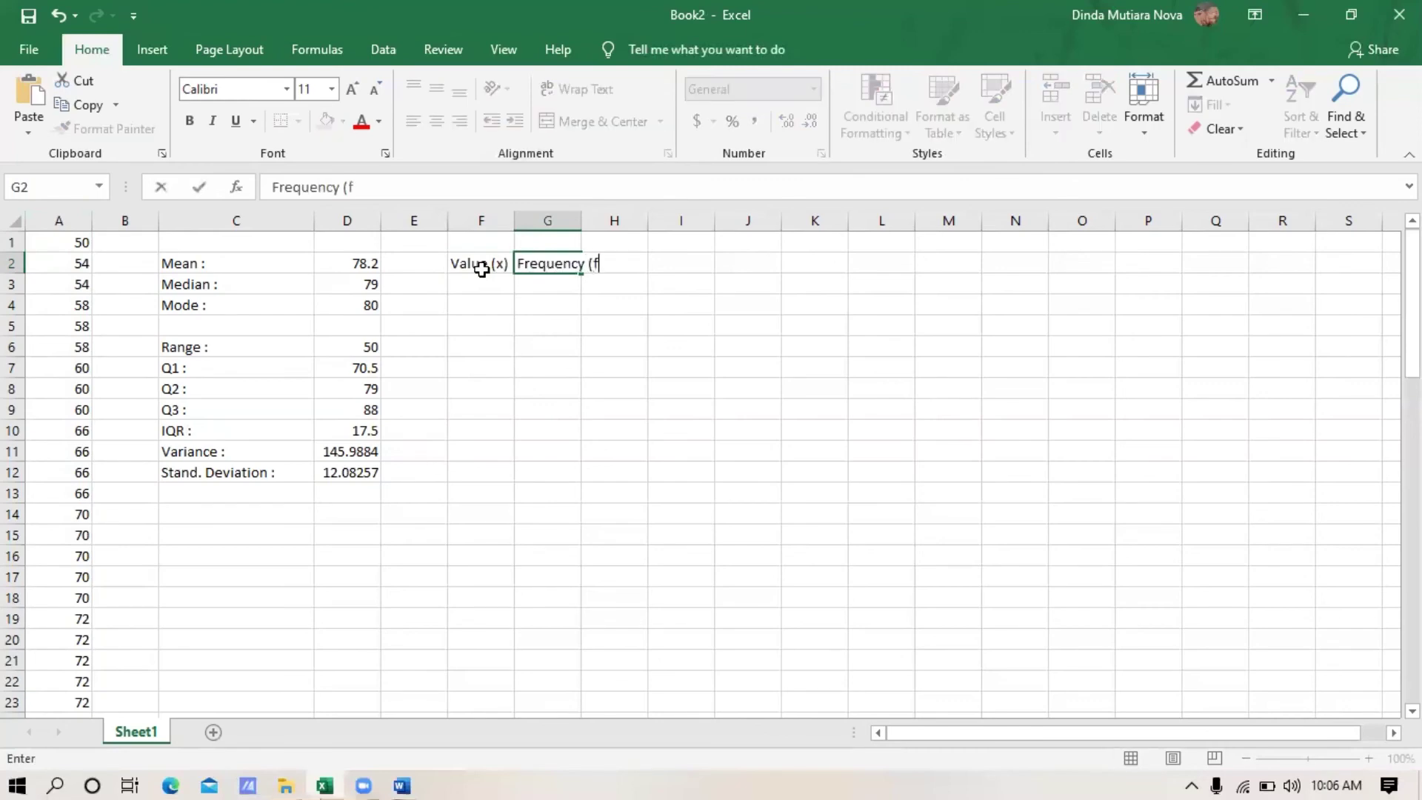
{"action": "left_click", "coordinate": [625, 237]}
Step: Widen columns F and G and format the F2:G2 headers as bold and centred
{"action": "left_click_drag", "start_coordinate": [582, 221], "coordinate": [579, 219]}
{"action": "left_click_drag", "start_coordinate": [579, 219], "coordinate": [650, 220]}
{"action": "left_click_drag", "start_coordinate": [512, 222], "coordinate": [537, 222]}
{"action": "left_click_drag", "start_coordinate": [474, 264], "coordinate": [555, 263]}
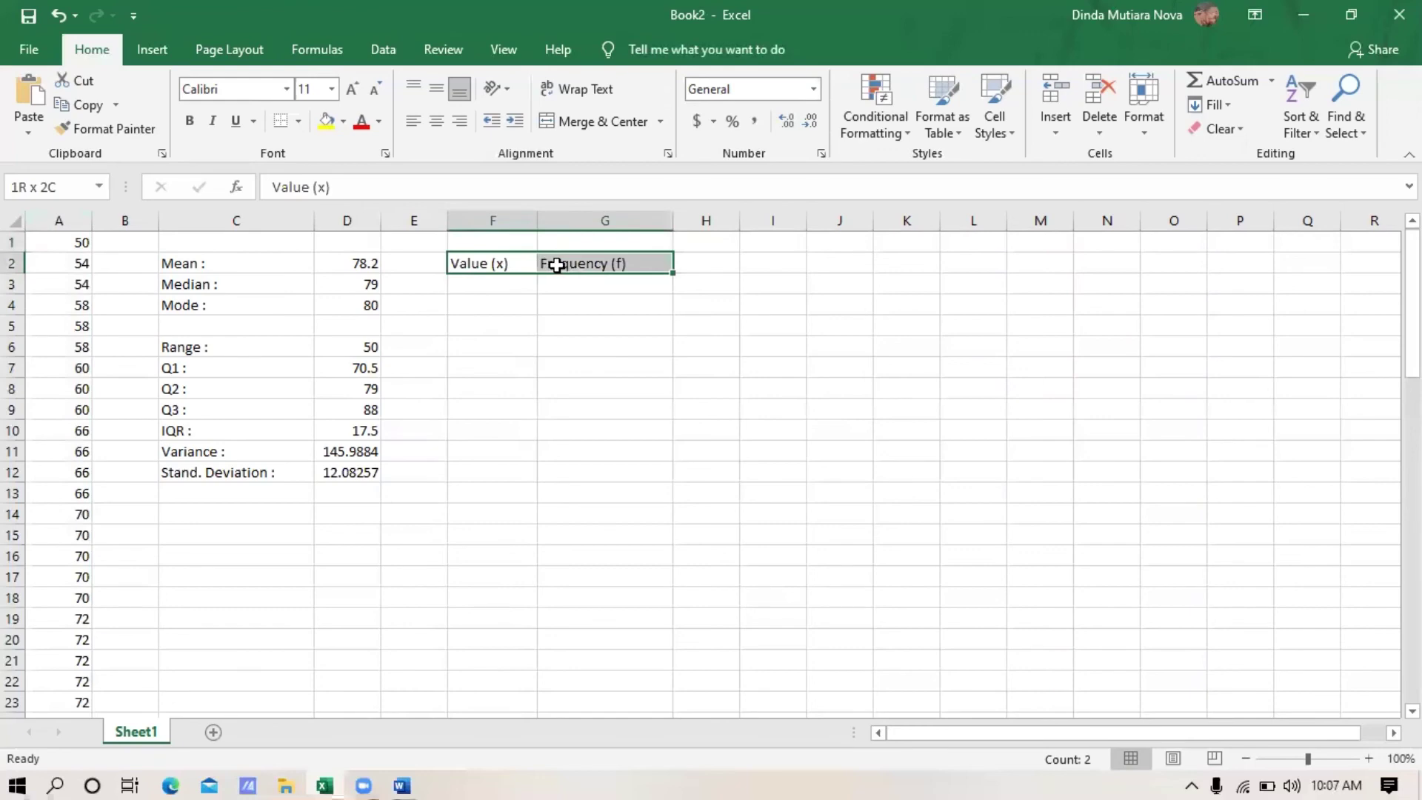
{"action": "left_click", "coordinate": [190, 120]}
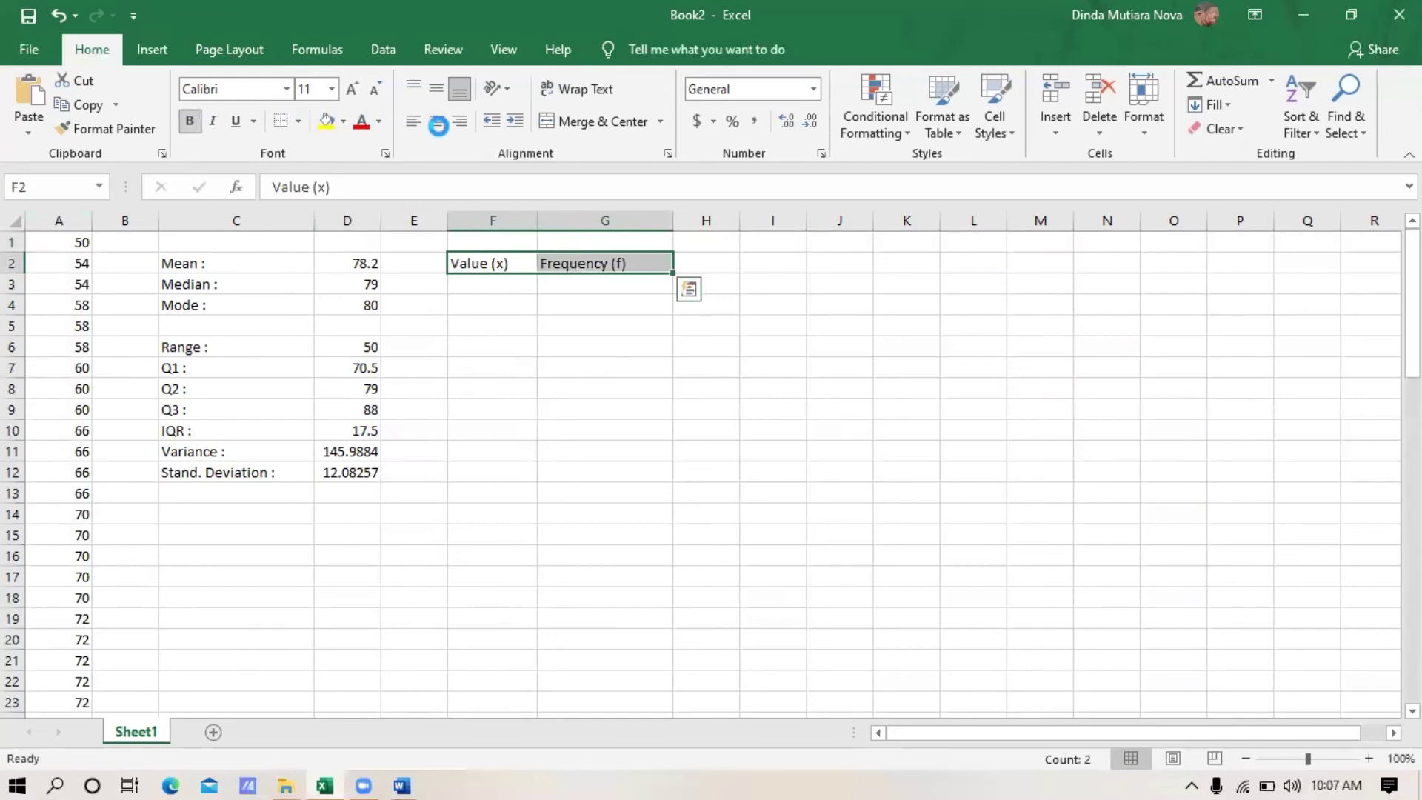
{"action": "left_click", "coordinate": [439, 126]}
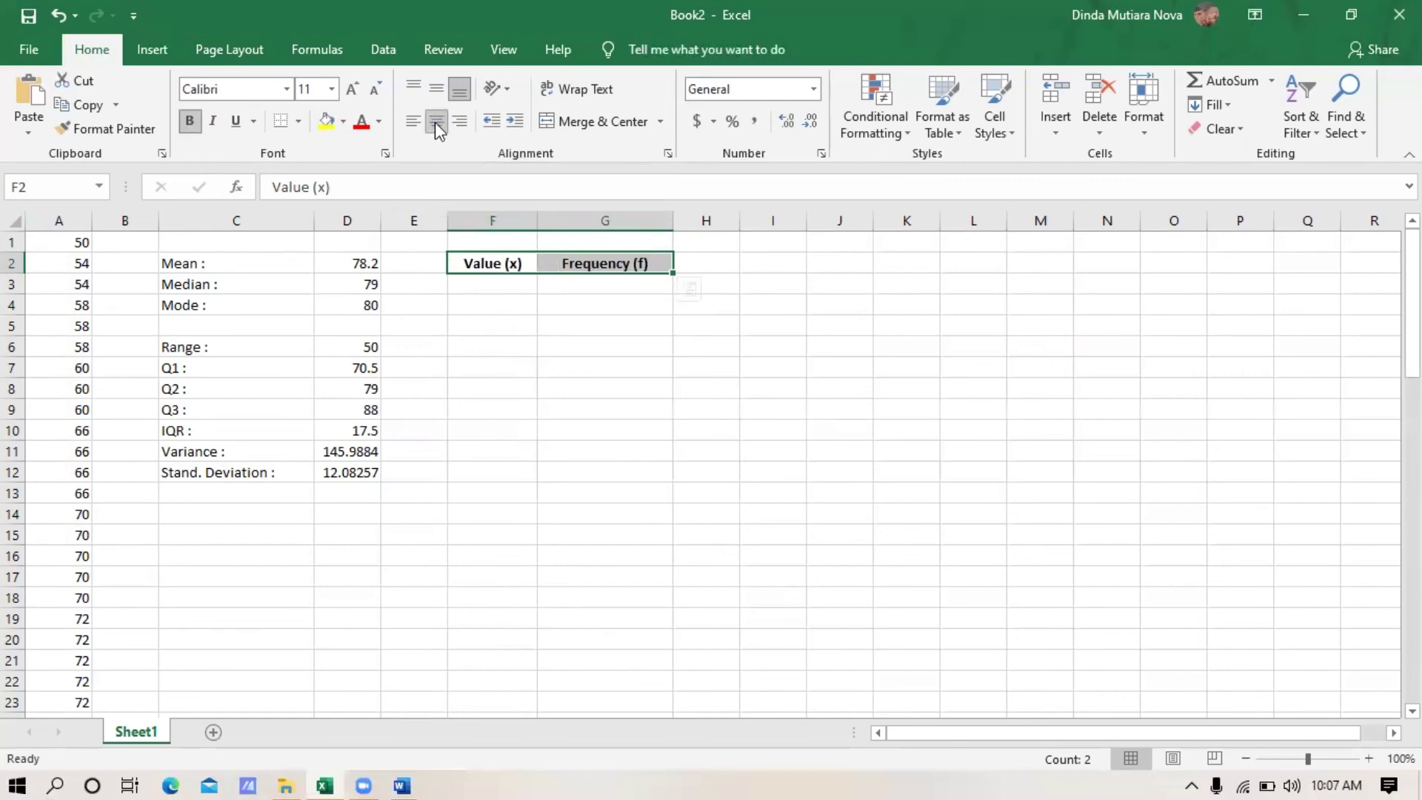
Step: Paste the completed frequency table, with values 50 to 100 and yellow headers, into F1:G17
{"action": "left_click", "coordinate": [500, 284]}
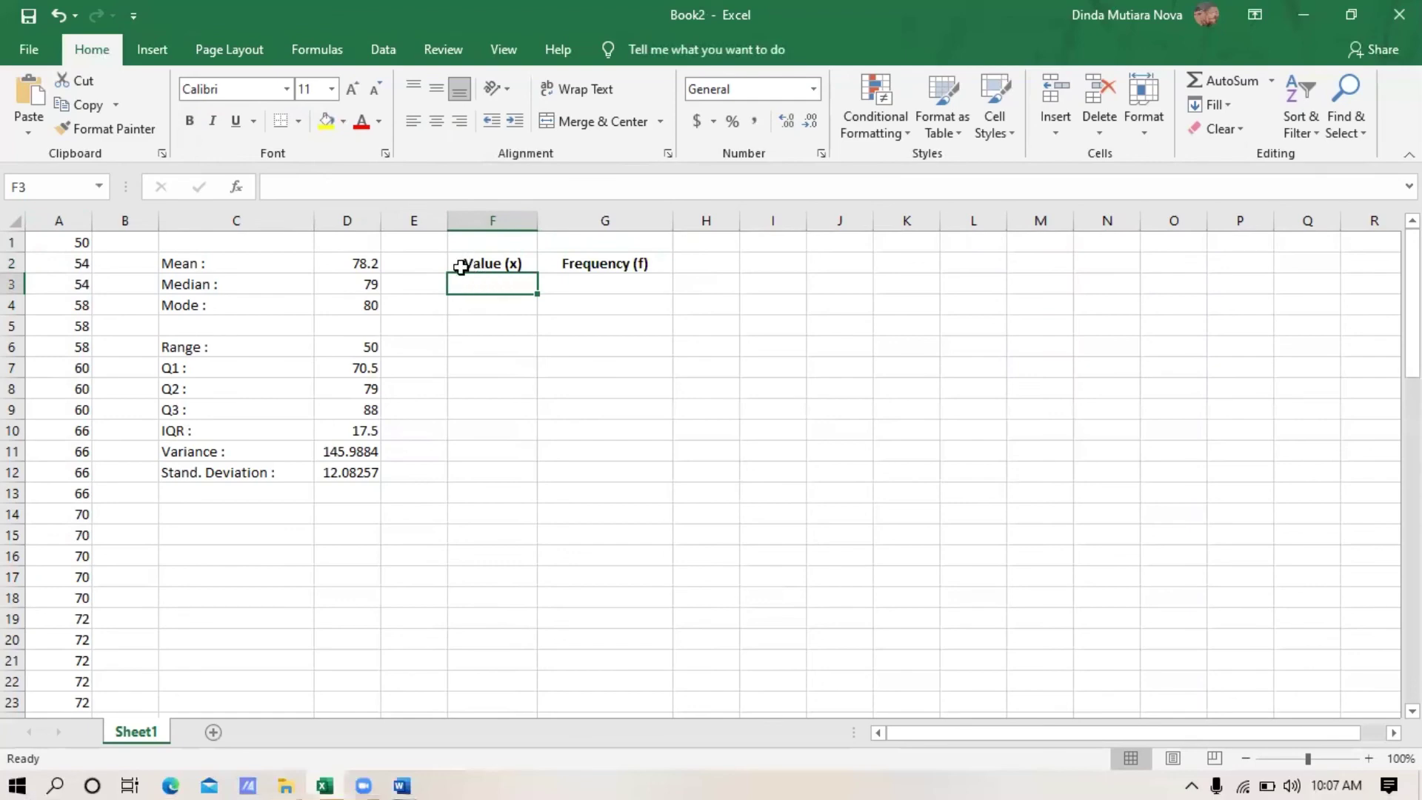
{"action": "left_click", "coordinate": [505, 264]}
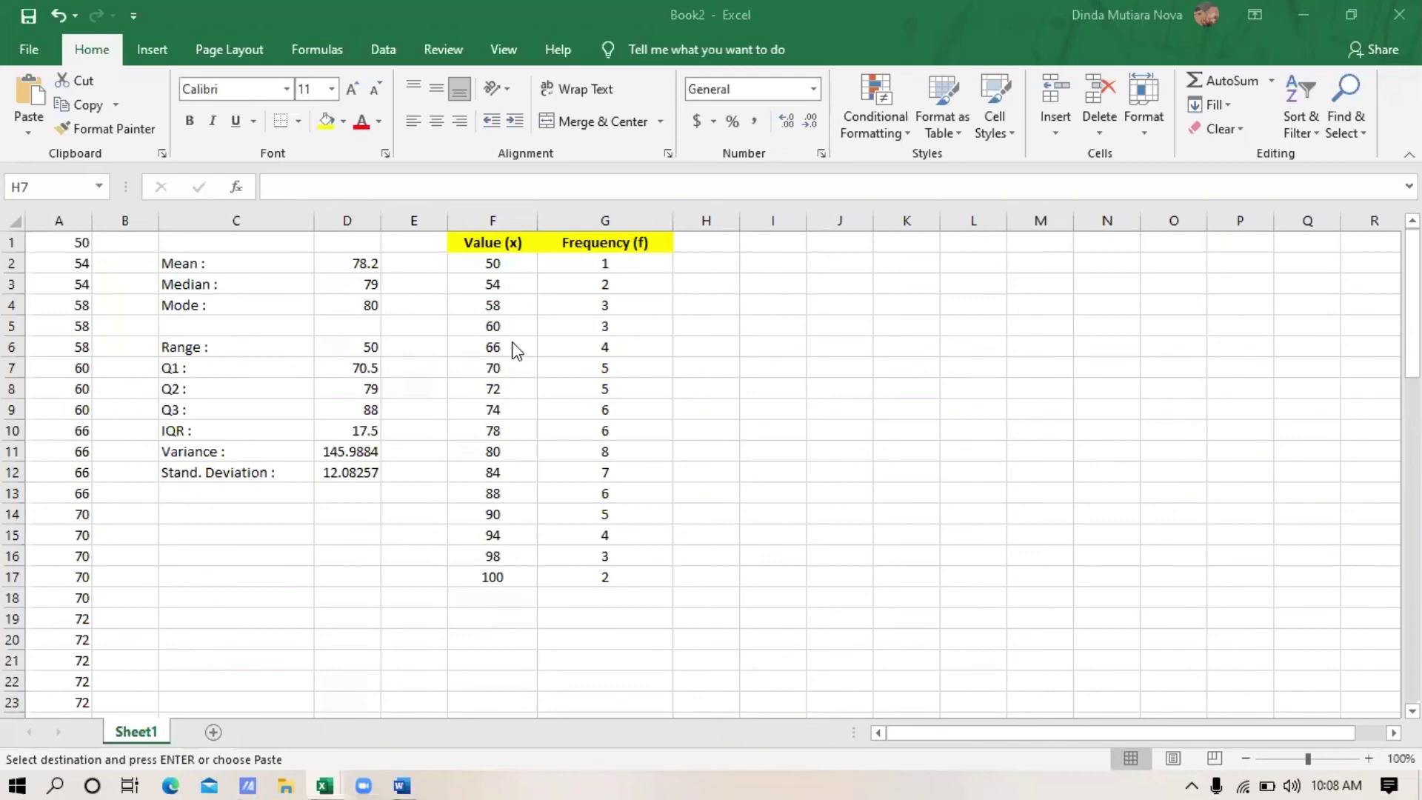
{"action": "key", "text": "ctrl+v"}
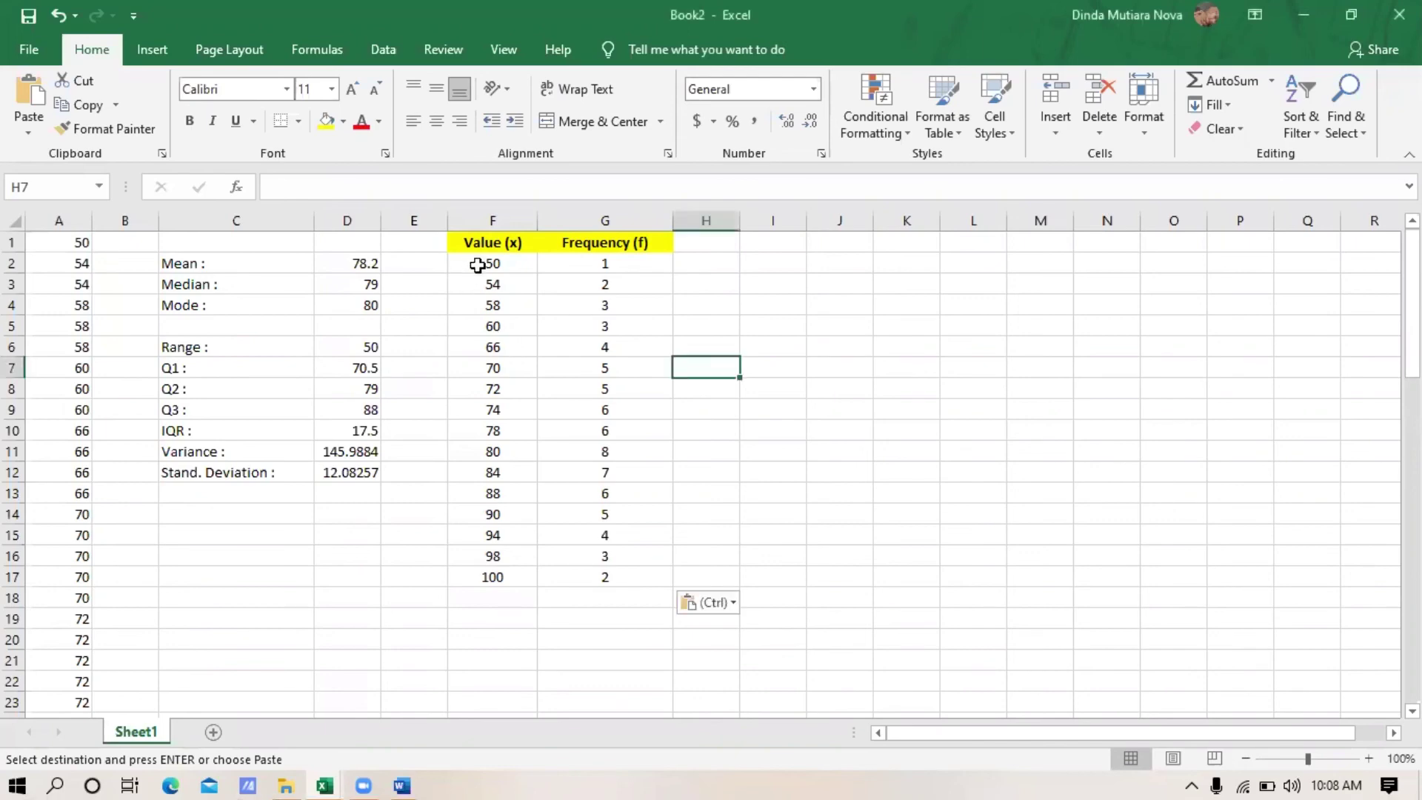
Step: Insert the recommended scatter chart with connected points for F2:G17 and place it beside the frequency table, starting at column I
{"action": "left_click", "coordinate": [495, 267]}
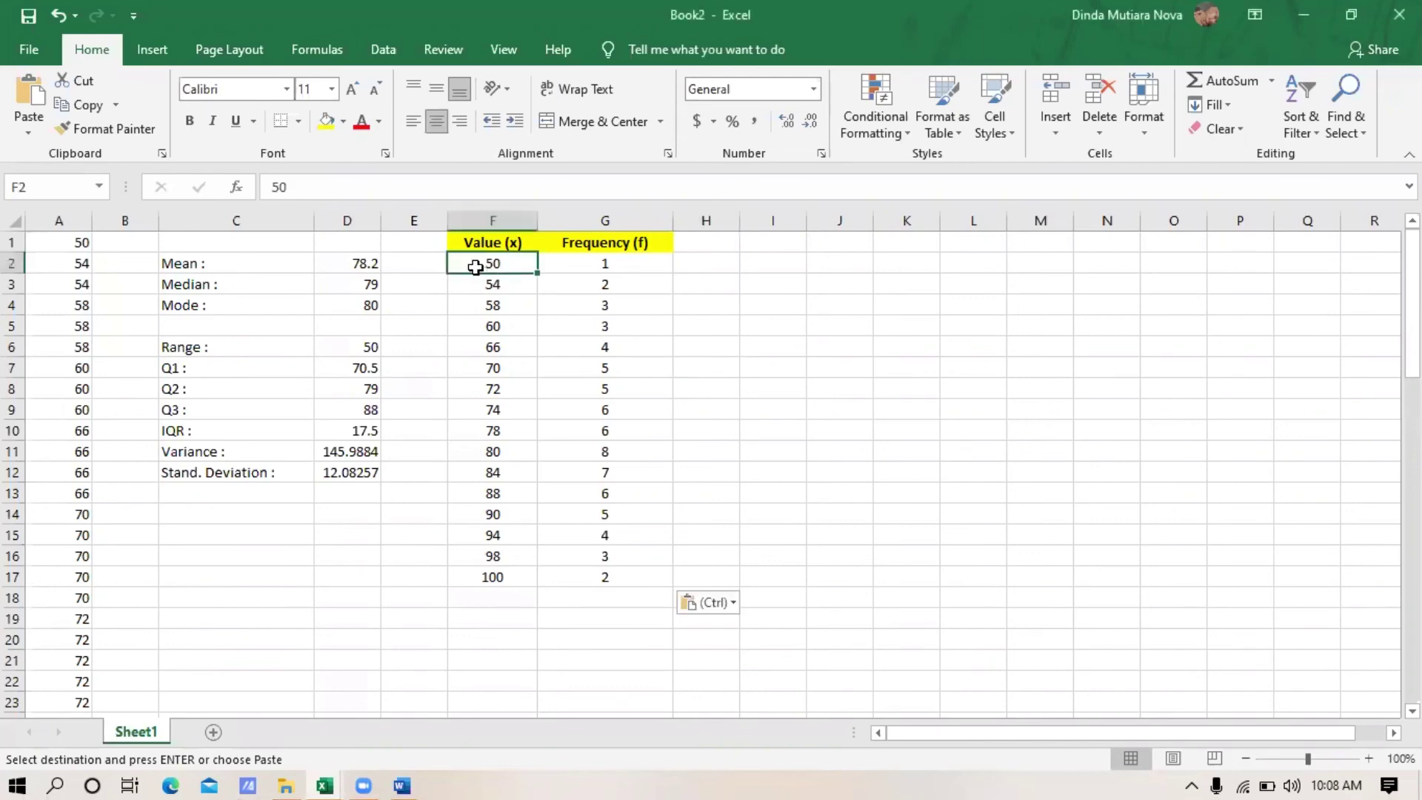
{"action": "left_click", "coordinate": [572, 309], "text": "shift"}
{"action": "left_click_drag", "start_coordinate": [572, 308], "coordinate": [622, 571]}
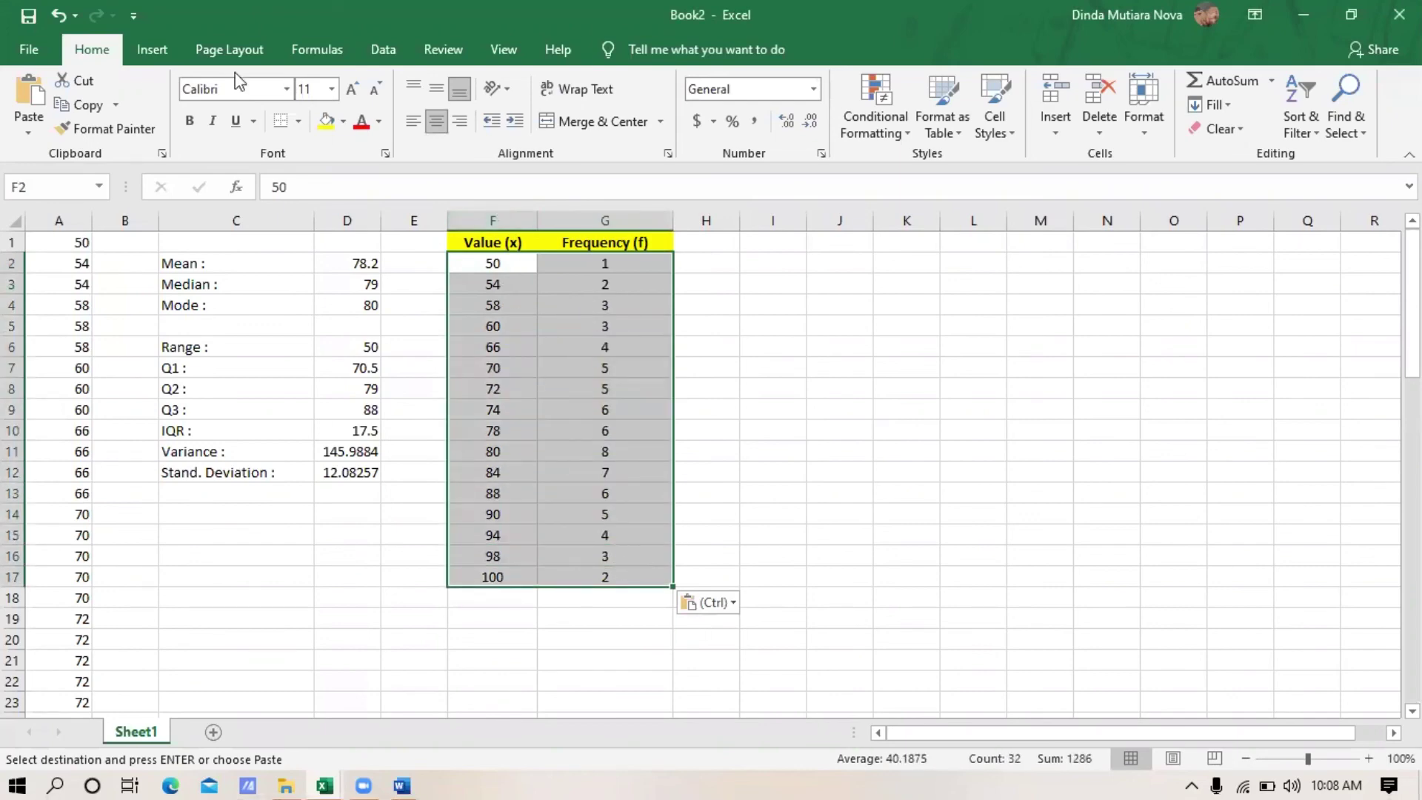
{"action": "left_click", "coordinate": [145, 55]}
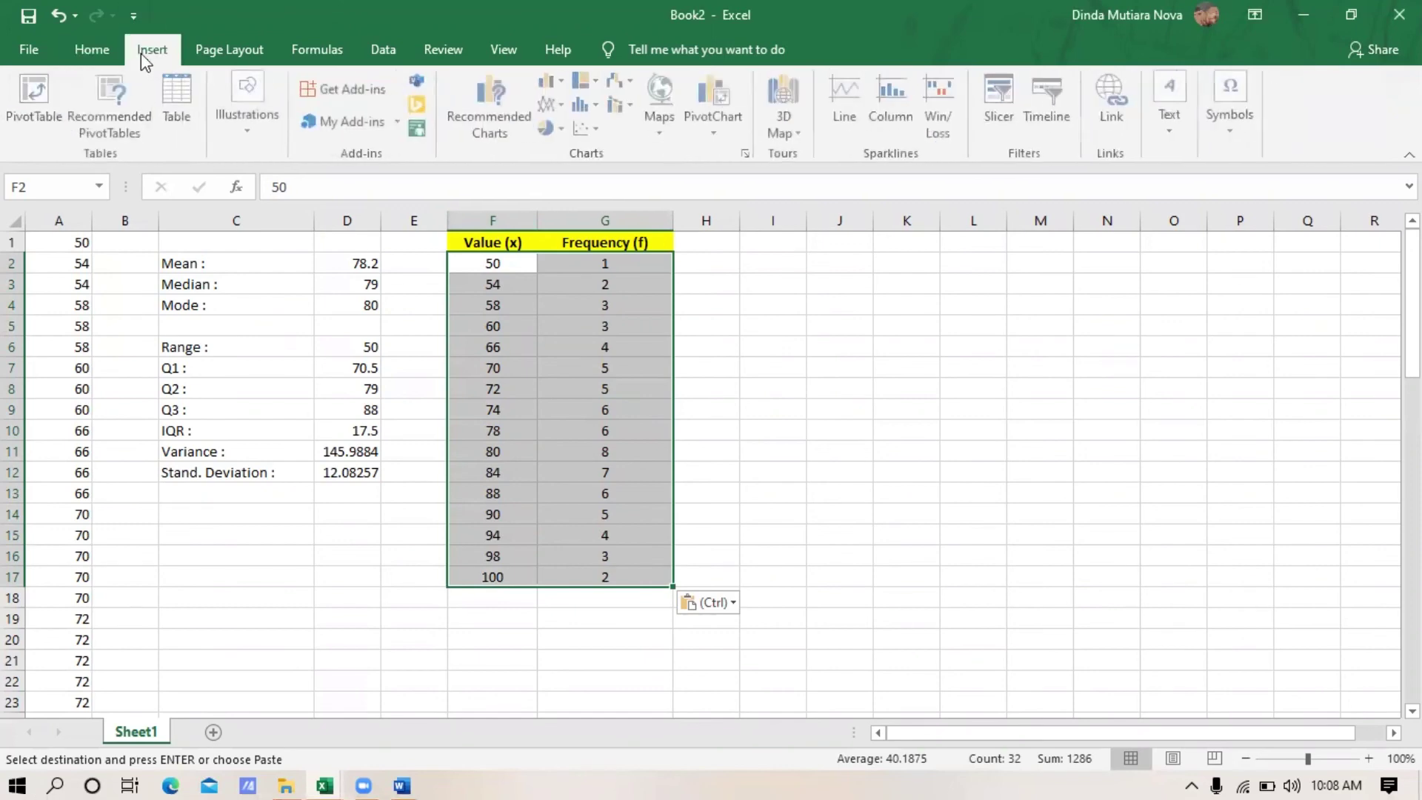
{"action": "left_click", "coordinate": [492, 103]}
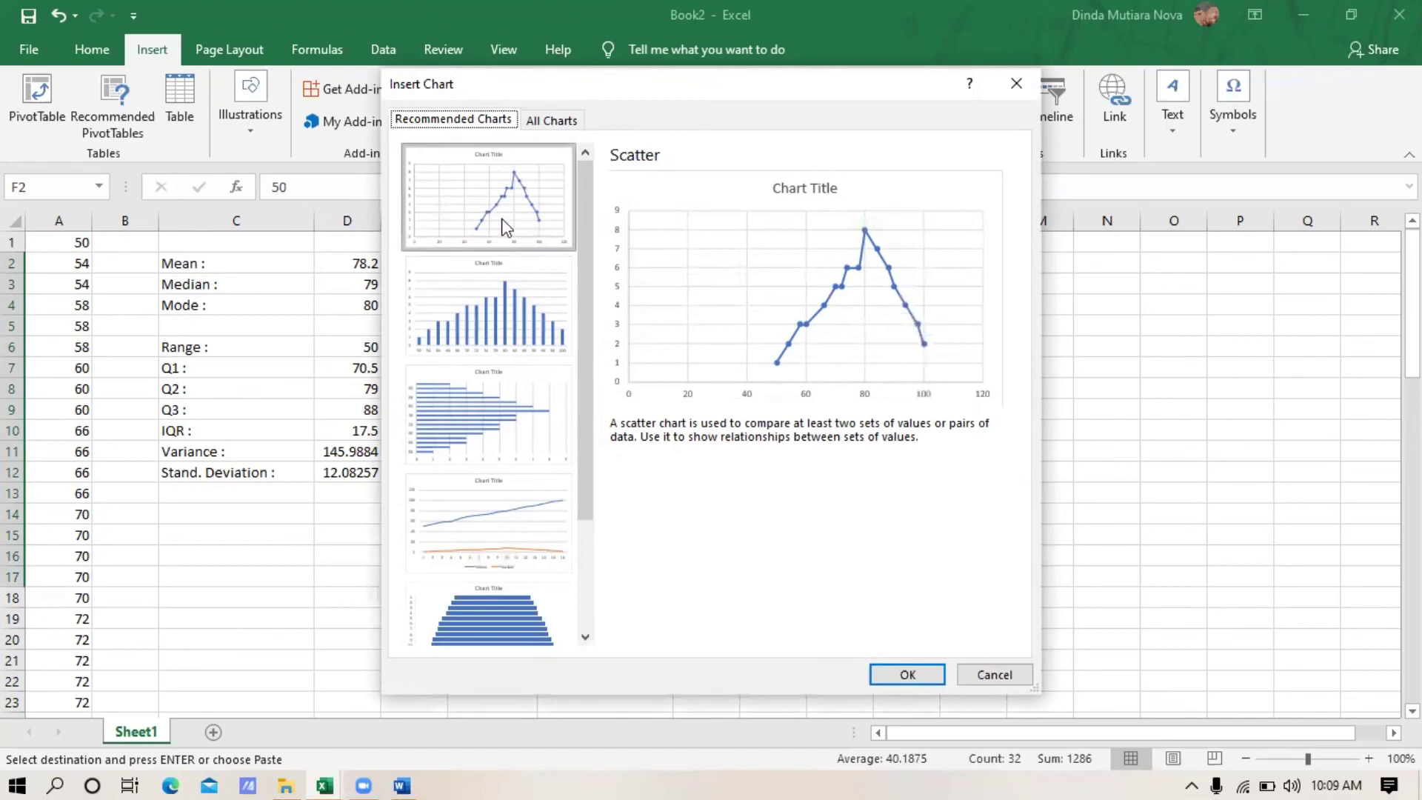
{"action": "left_click", "coordinate": [905, 675]}
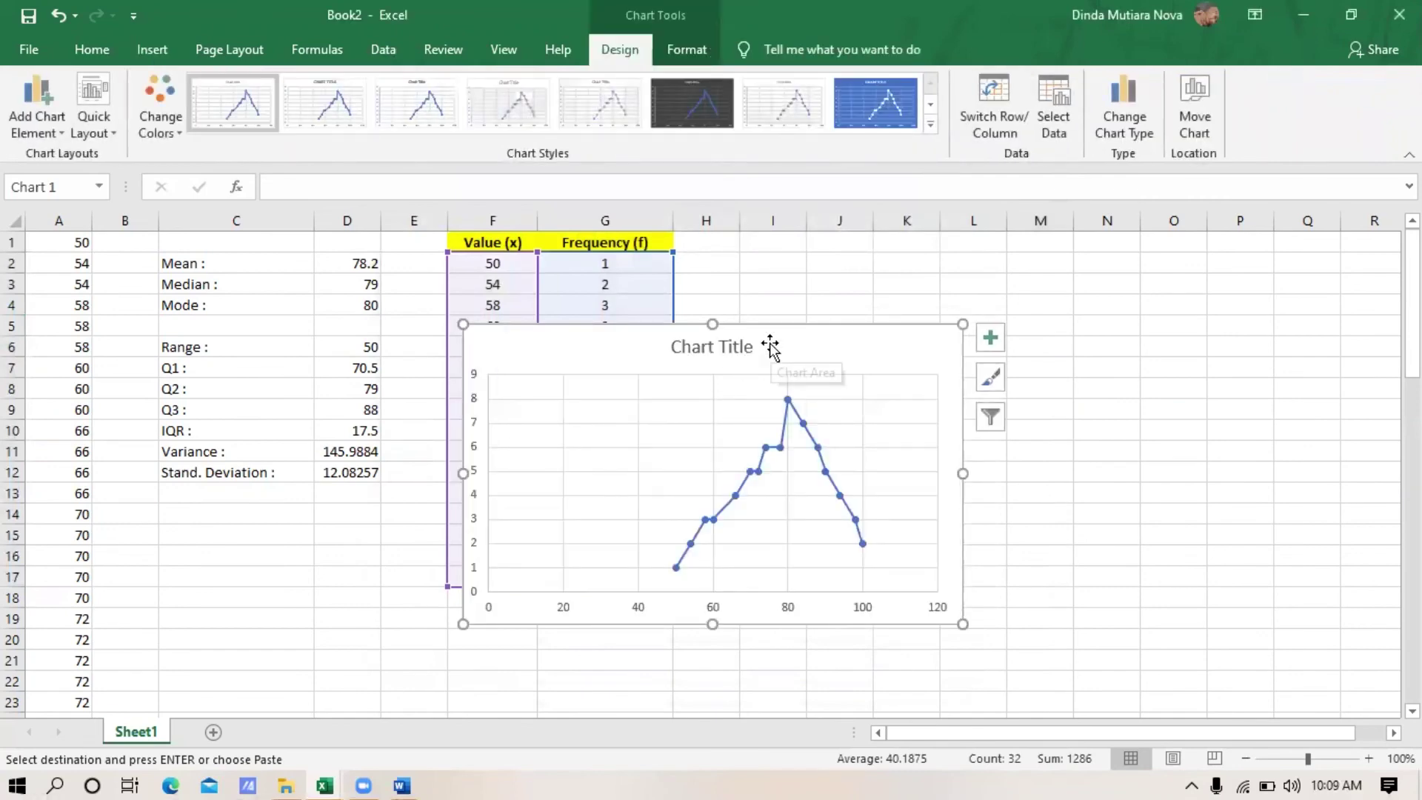
{"action": "mouse_move", "coordinate": [770, 347]}
{"action": "left_mouse_down"}
{"action": "mouse_move", "coordinate": [879, 355]}
{"action": "mouse_move", "coordinate": [1037, 260]}
{"action": "mouse_move", "coordinate": [1025, 285]}
{"action": "mouse_move", "coordinate": [1051, 295]}
{"action": "left_mouse_up"}
Step: Replace the scatter chart's placeholder title with "POLYGON"
{"action": "left_click", "coordinate": [1027, 300]}
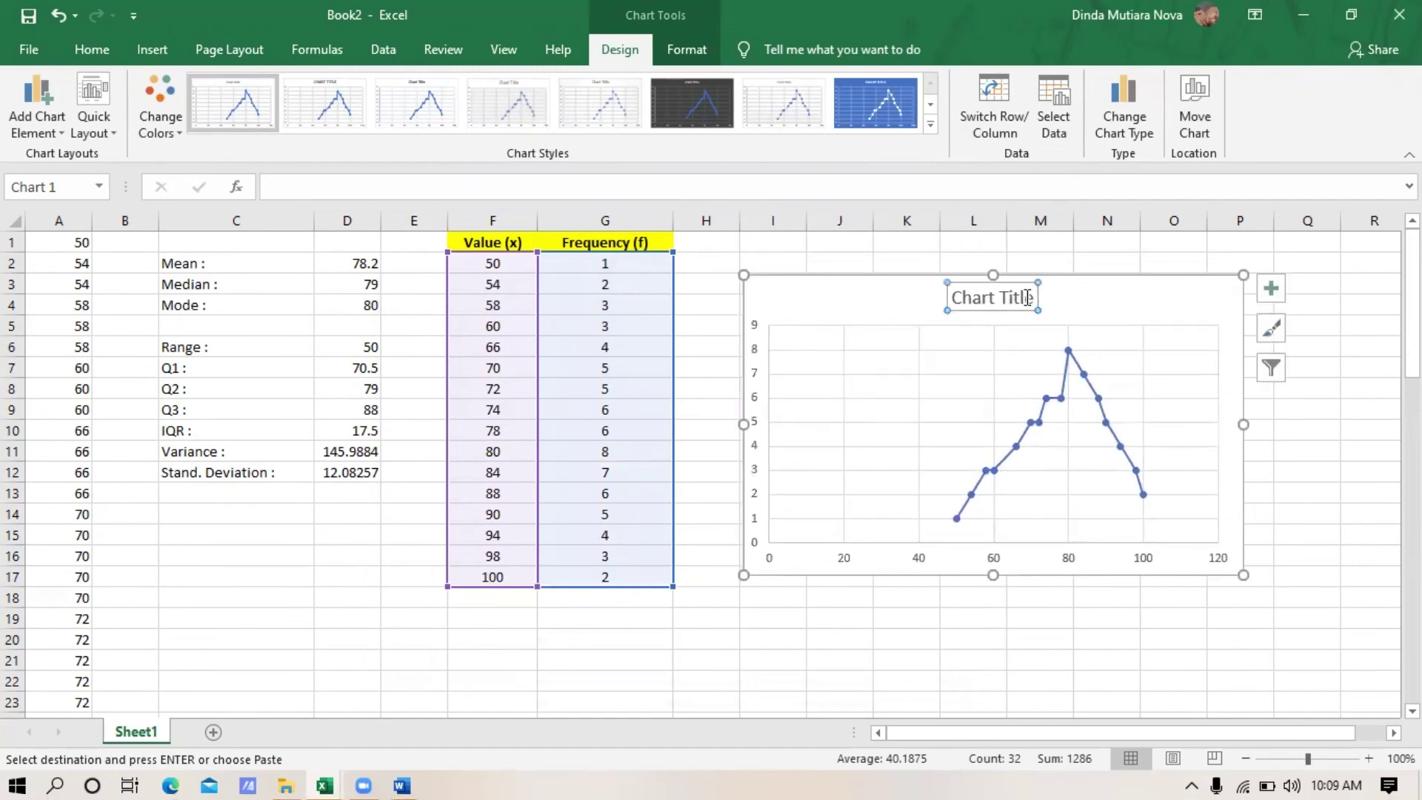
{"action": "left_click", "coordinate": [1027, 299]}
{"action": "key", "text": "BackSpace"}
{"action": "key", "text": "BackSpace"}
{"action": "key", "text": "BackSpace"}
{"action": "key", "text": "BackSpace"}
{"action": "key", "text": "BackSpace"}
{"action": "key", "text": "BackSpace"}
{"action": "key", "text": "BackSpace"}
{"action": "key", "text": "BackSpace"}
{"action": "key", "text": "BackSpace"}
{"action": "key", "text": "BackSpace"}
{"action": "key", "text": "BackSpace"}
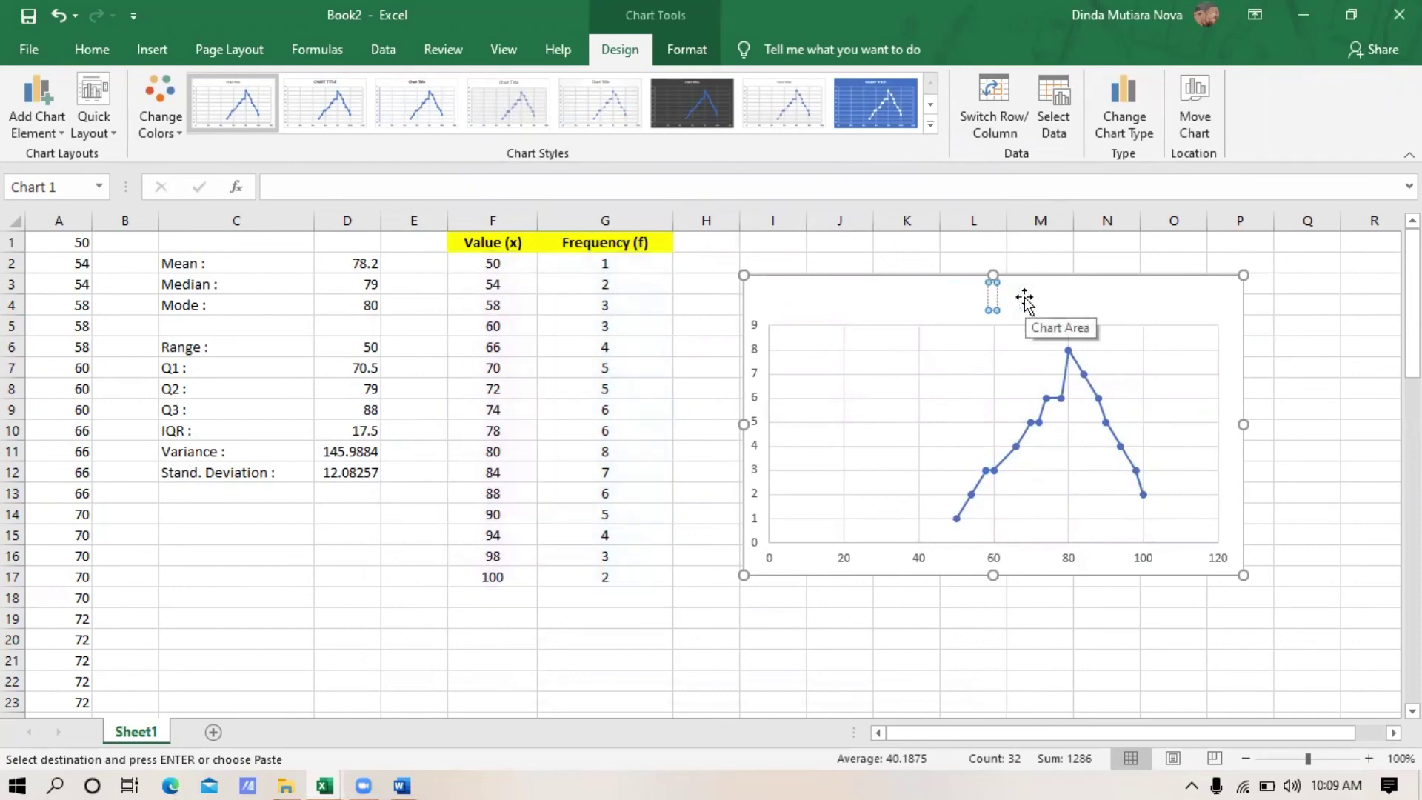
{"action": "type", "text": "POLYGON"}
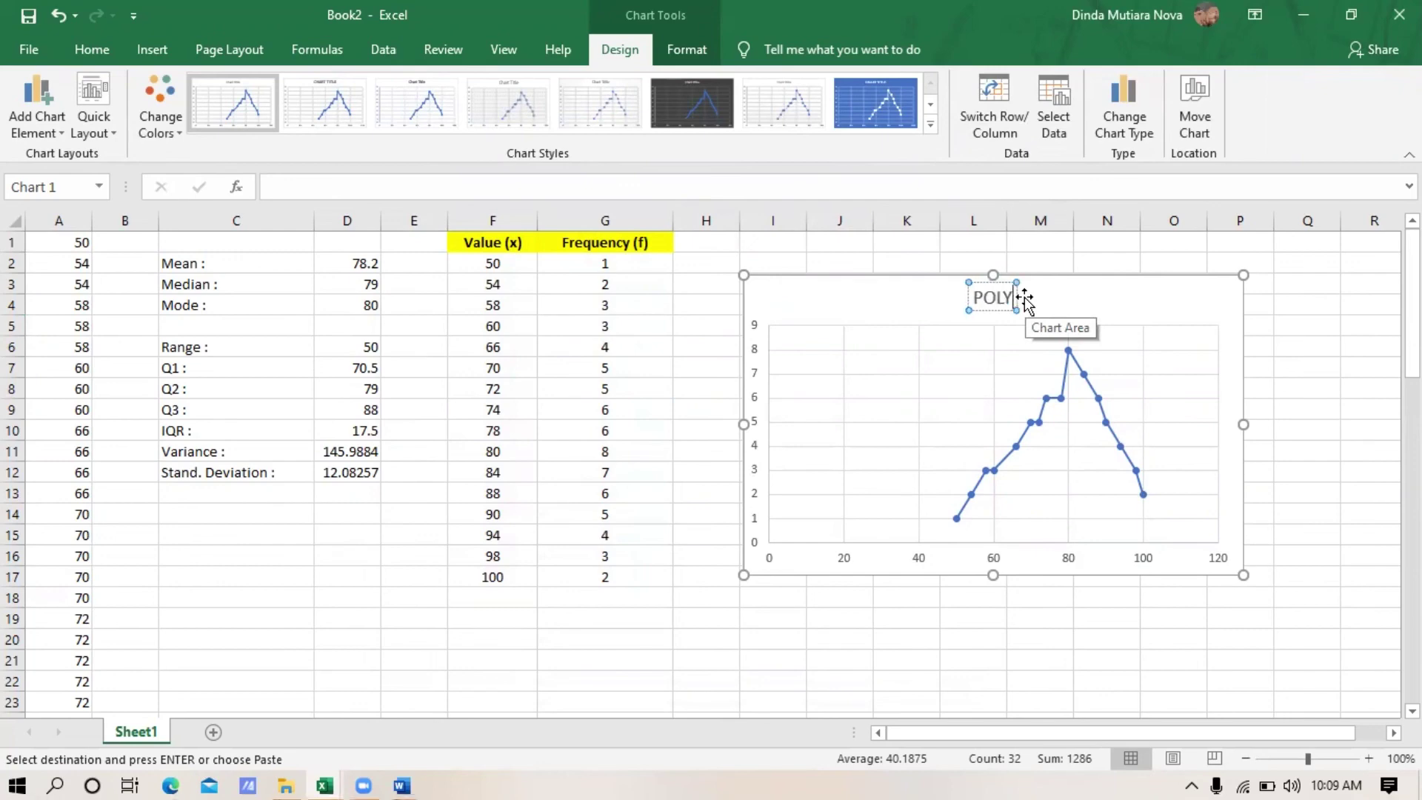
Step: Make the whole "POLYGON" chart title bold and deselect the chart
{"action": "key", "text": "Left"}
{"action": "key", "text": "Left"}
{"action": "key", "text": "Left"}
{"action": "key", "text": "Left"}
{"action": "key", "text": "Left"}
{"action": "key", "text": "Left"}
{"action": "key", "text": "Left"}
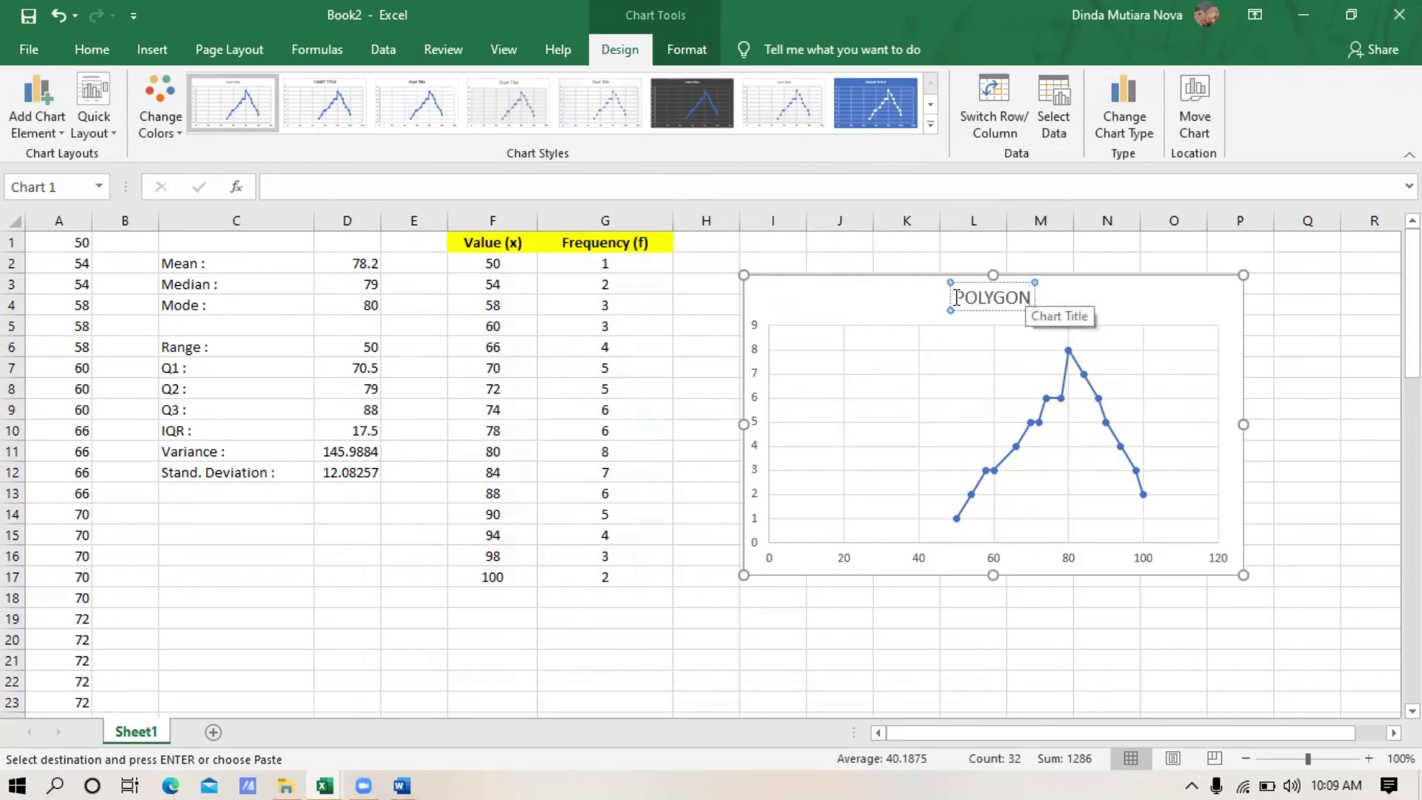
{"action": "key", "text": "shift+Right"}
{"action": "key", "text": "shift+Right"}
{"action": "key", "text": "shift+Right"}
{"action": "key", "text": "shift+Right"}
{"action": "key", "text": "shift+Right"}
{"action": "key", "text": "shift+Right"}
{"action": "key", "text": "shift+Right"}
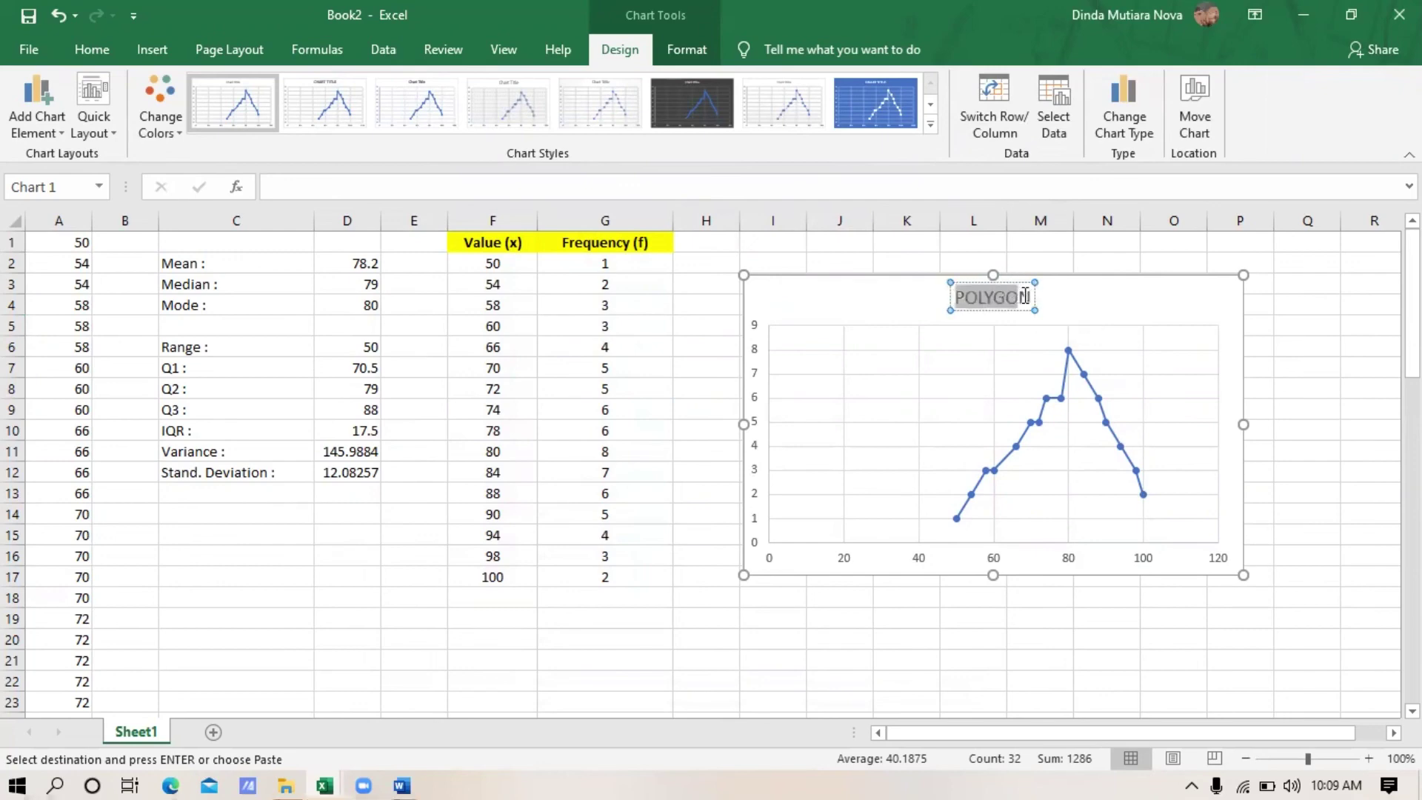
{"action": "left_click", "coordinate": [83, 52]}
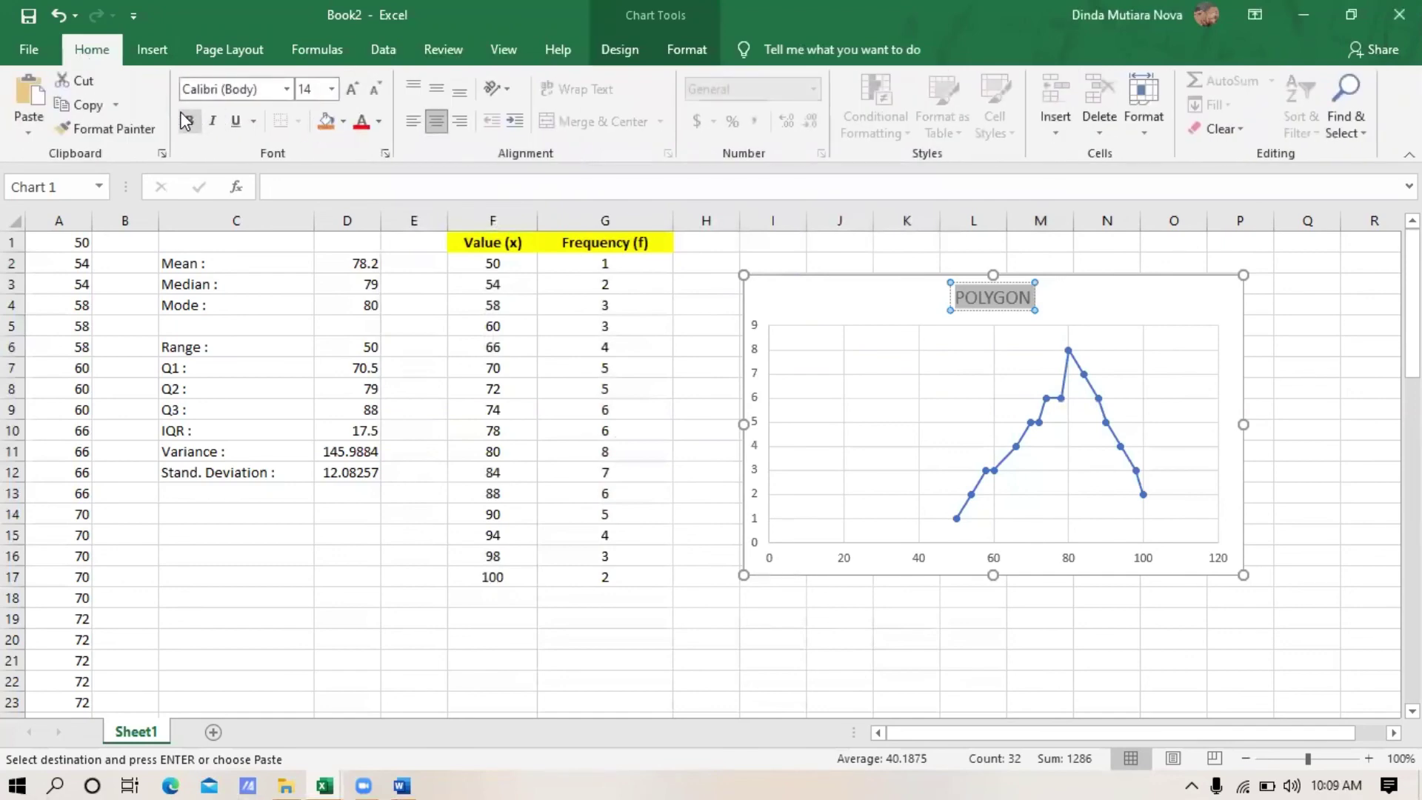
{"action": "left_click", "coordinate": [190, 121]}
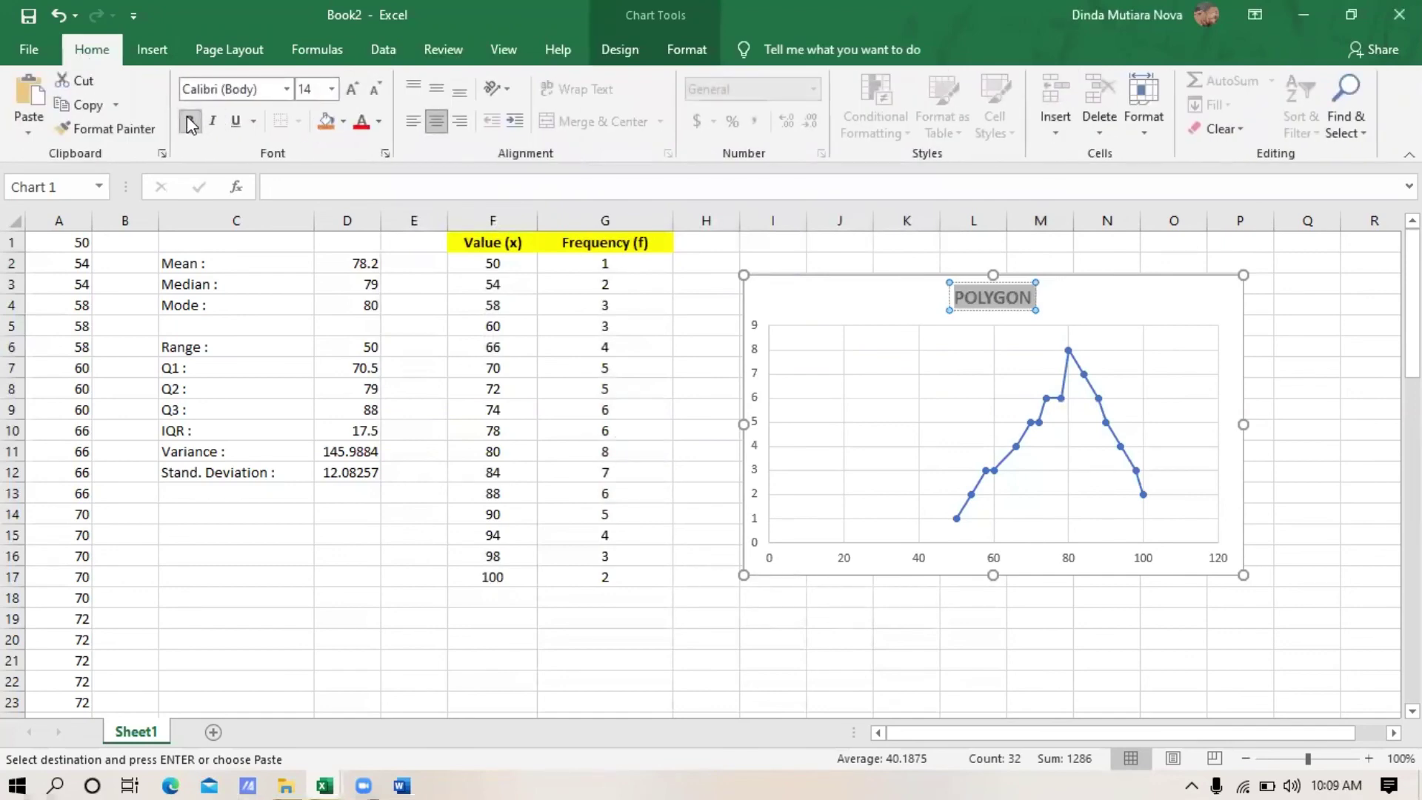
{"action": "left_click", "coordinate": [329, 561]}
{"action": "left_click", "coordinate": [585, 656]}
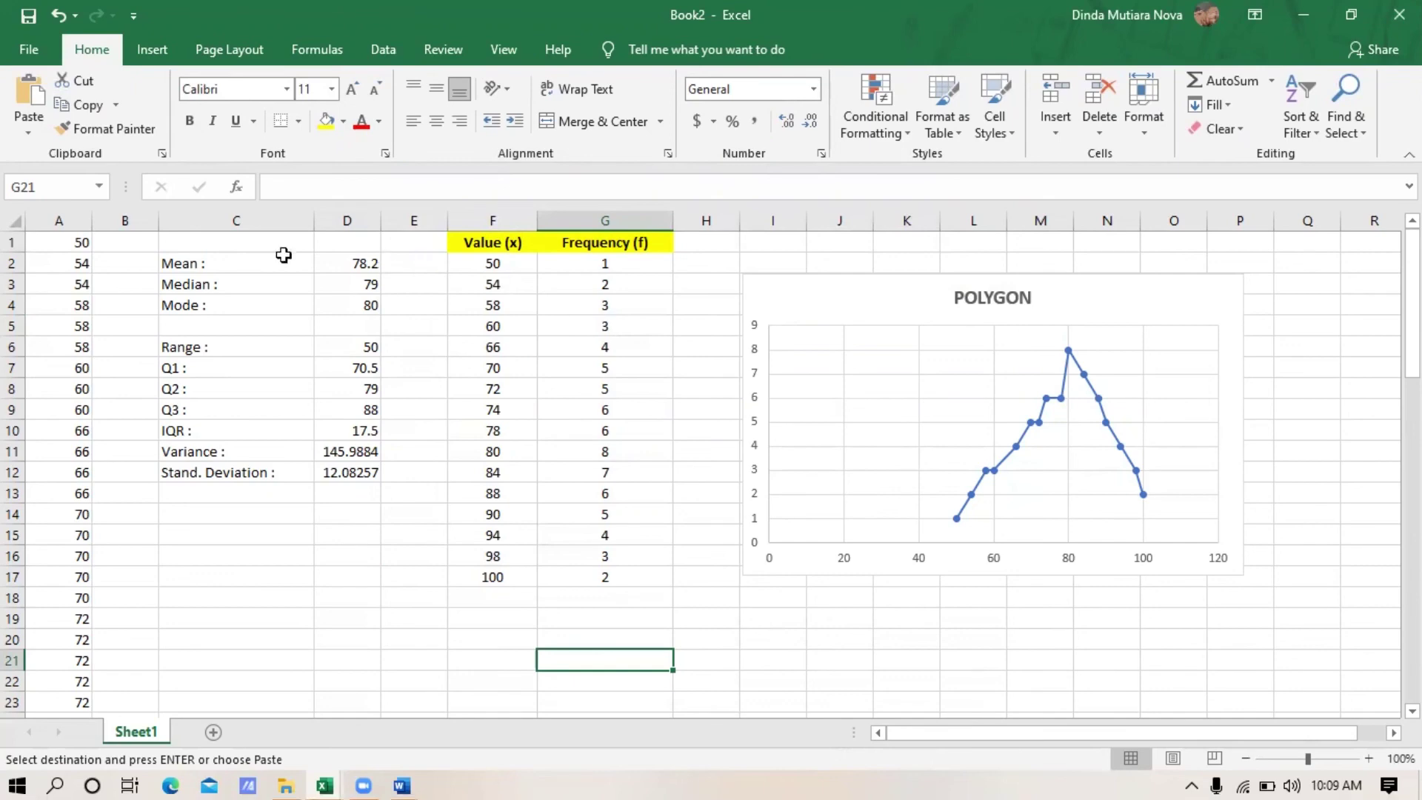
{"action": "left_click", "coordinate": [174, 264]}
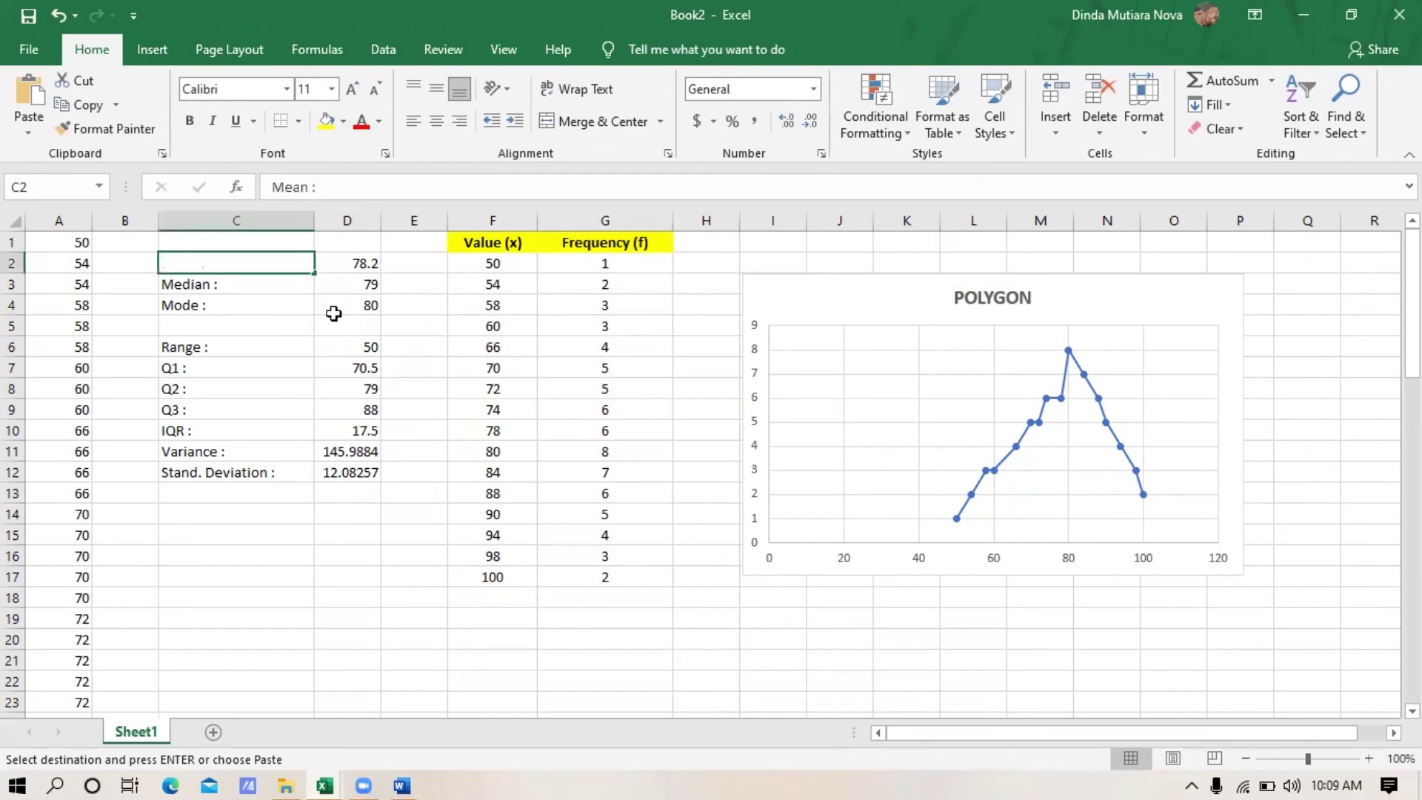
{"action": "key", "text": "F2"}
{"action": "left_click", "coordinate": [113, 345]}
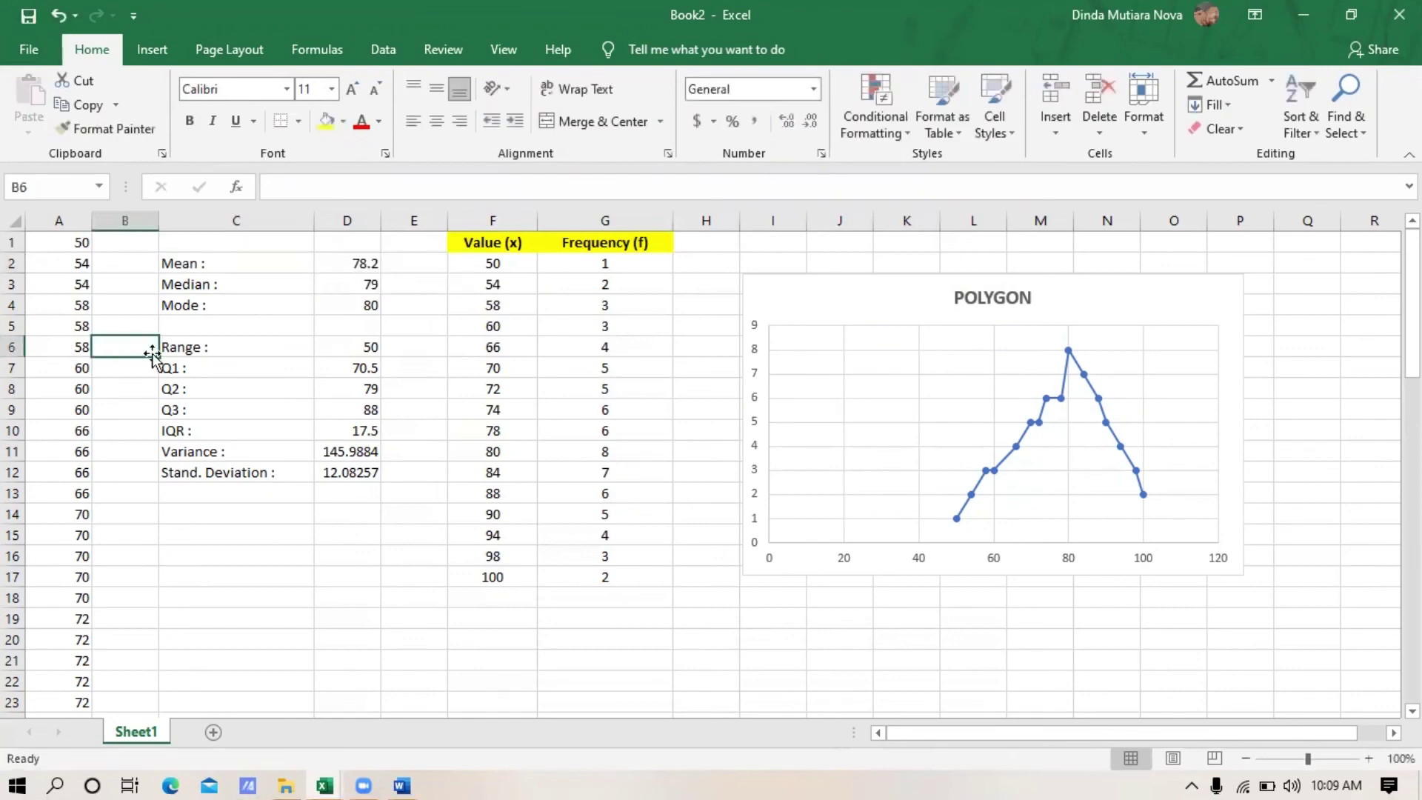
{"action": "left_click_drag", "start_coordinate": [171, 346], "coordinate": [351, 474]}
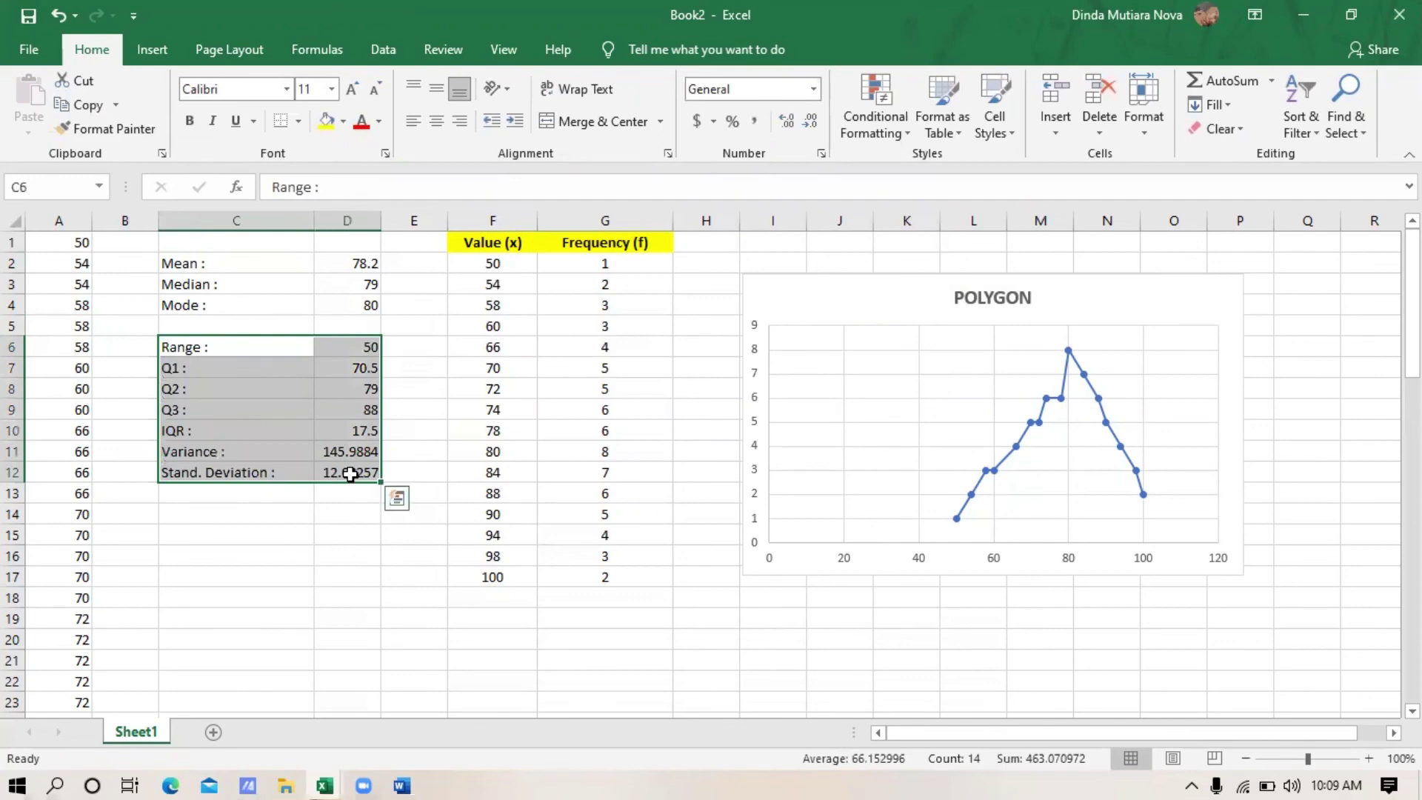
{"action": "left_click", "coordinate": [838, 287]}
{"action": "left_click", "coordinate": [275, 578]}
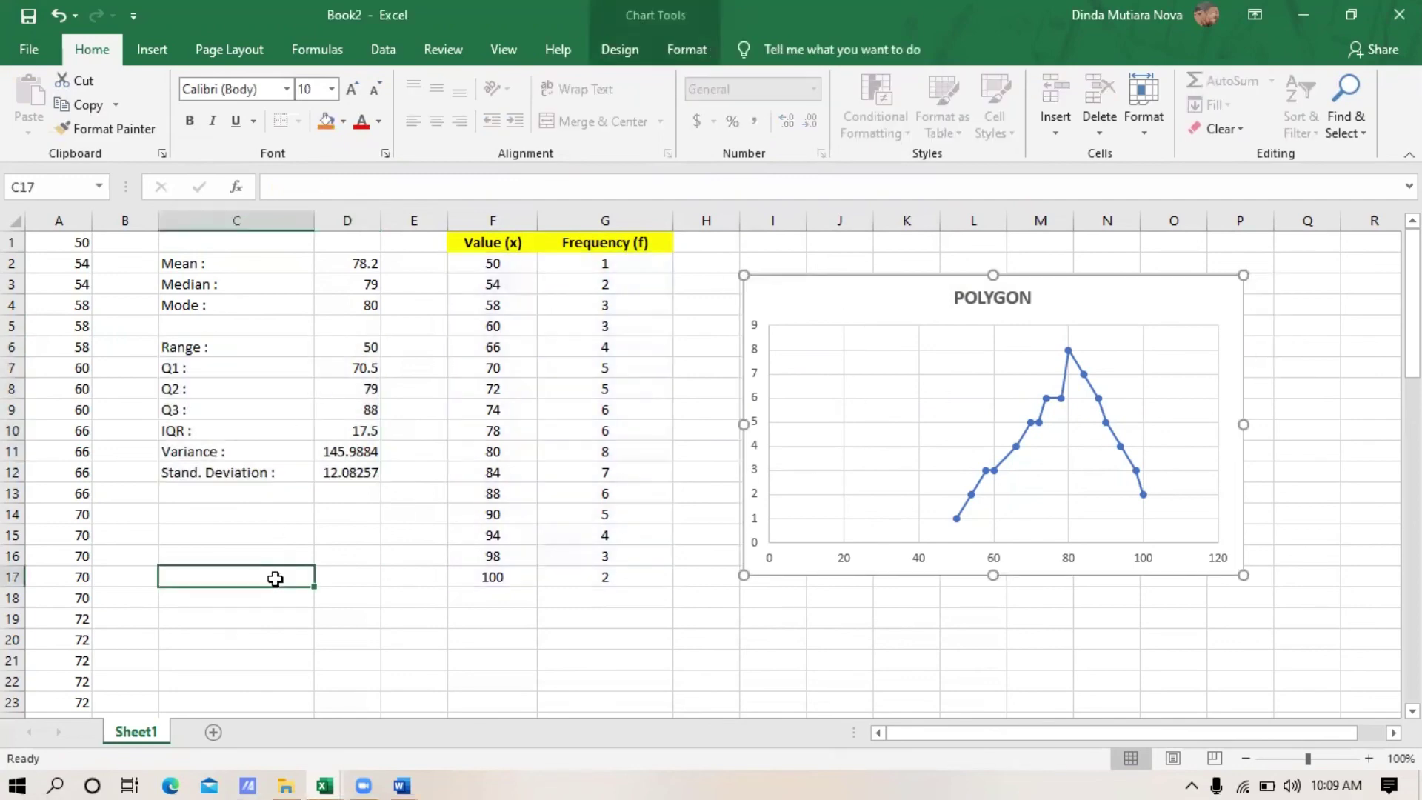